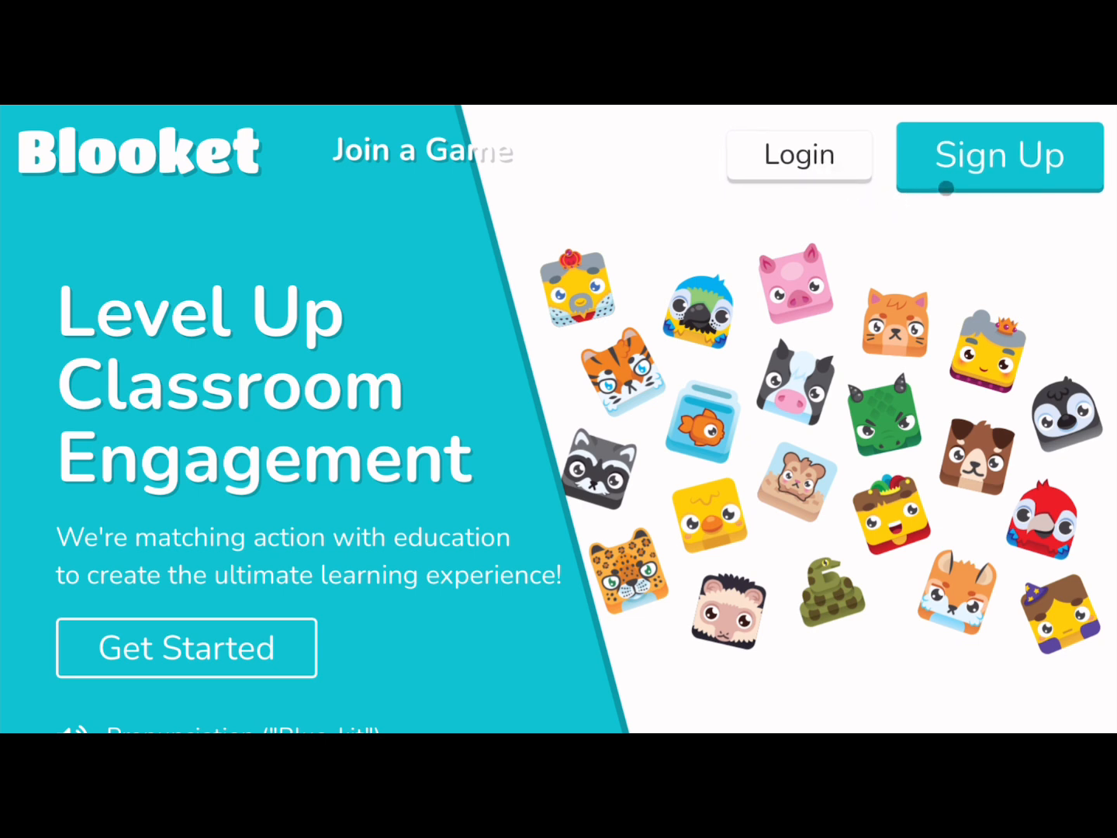
# - Start signing up for a teacher account and complete the age verification with the birth month and year
pyautogui.click(942, 164)
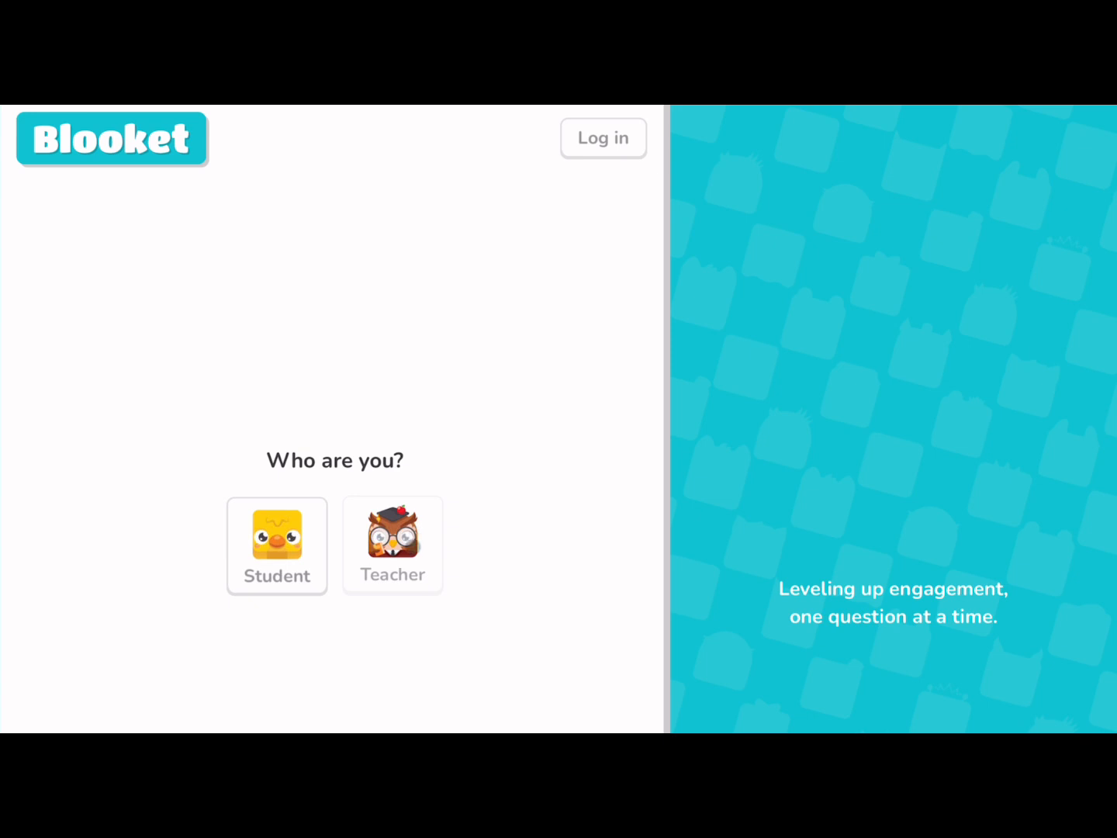
pyautogui.click(392, 548)
pyautogui.click(316, 524)
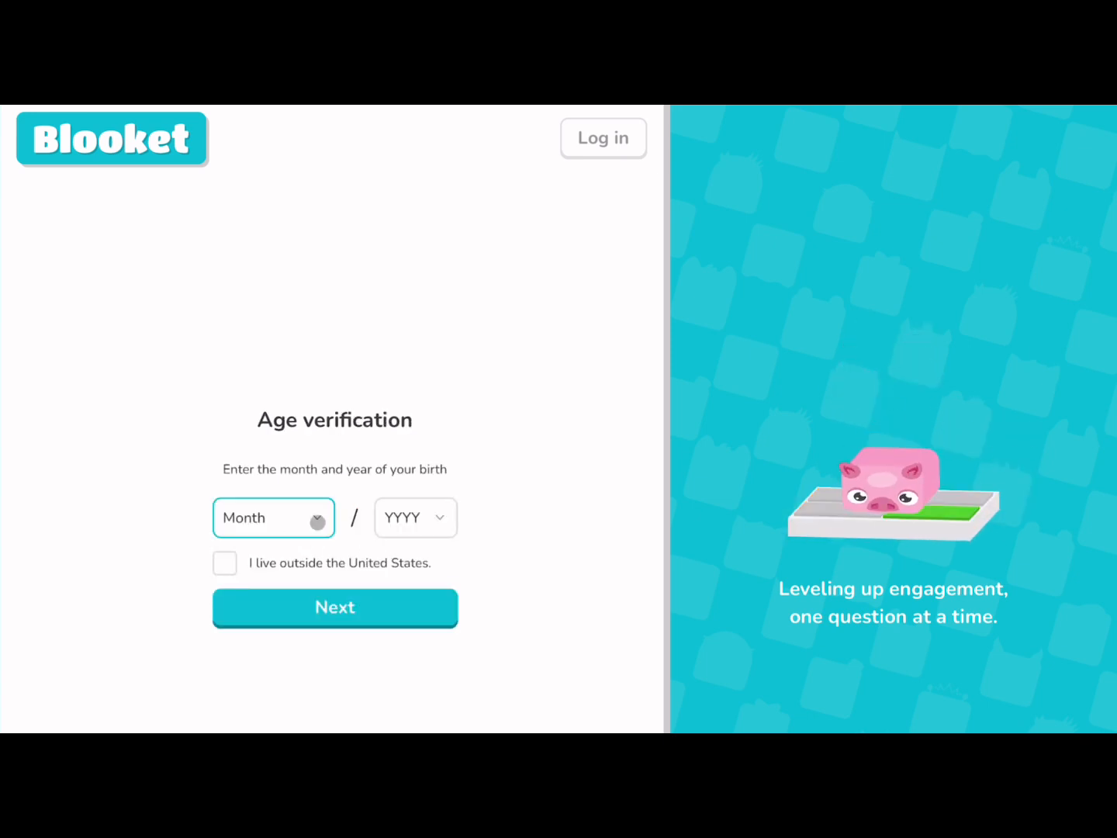
pyautogui.click(294, 586)
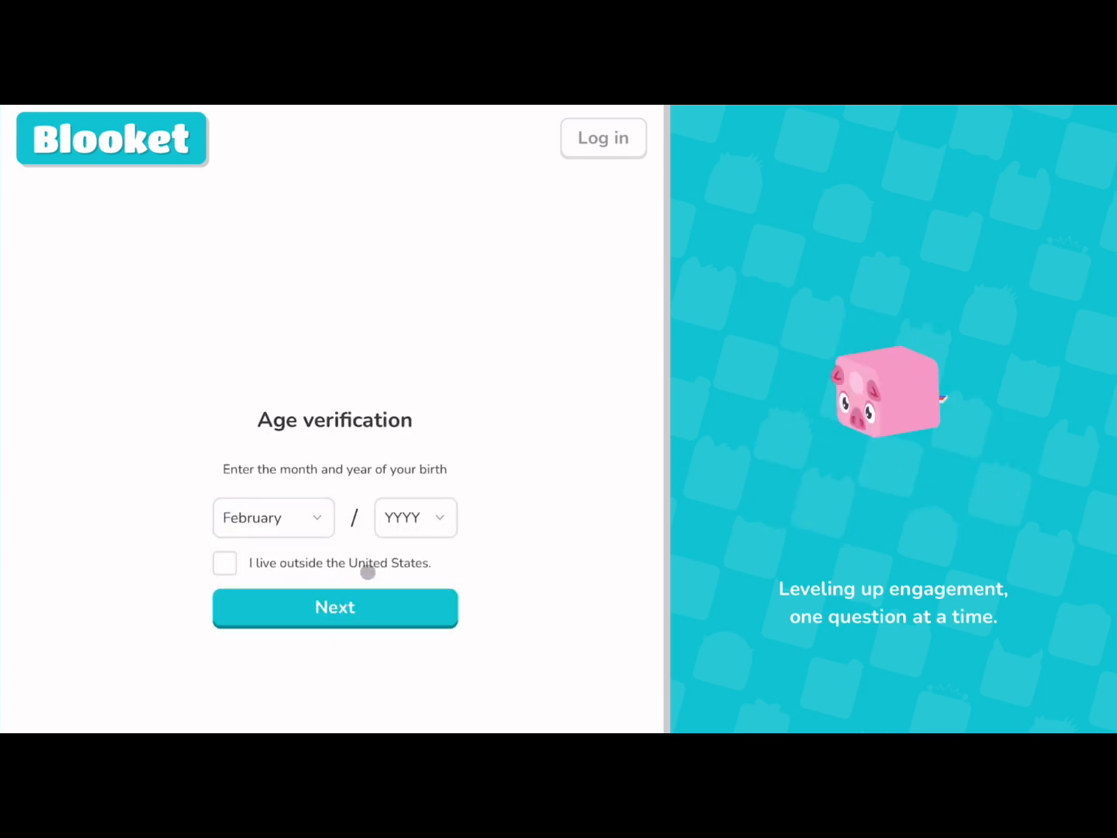
pyautogui.click(415, 518)
pyautogui.click(414, 517)
pyautogui.scroll(-6, 387, 673)
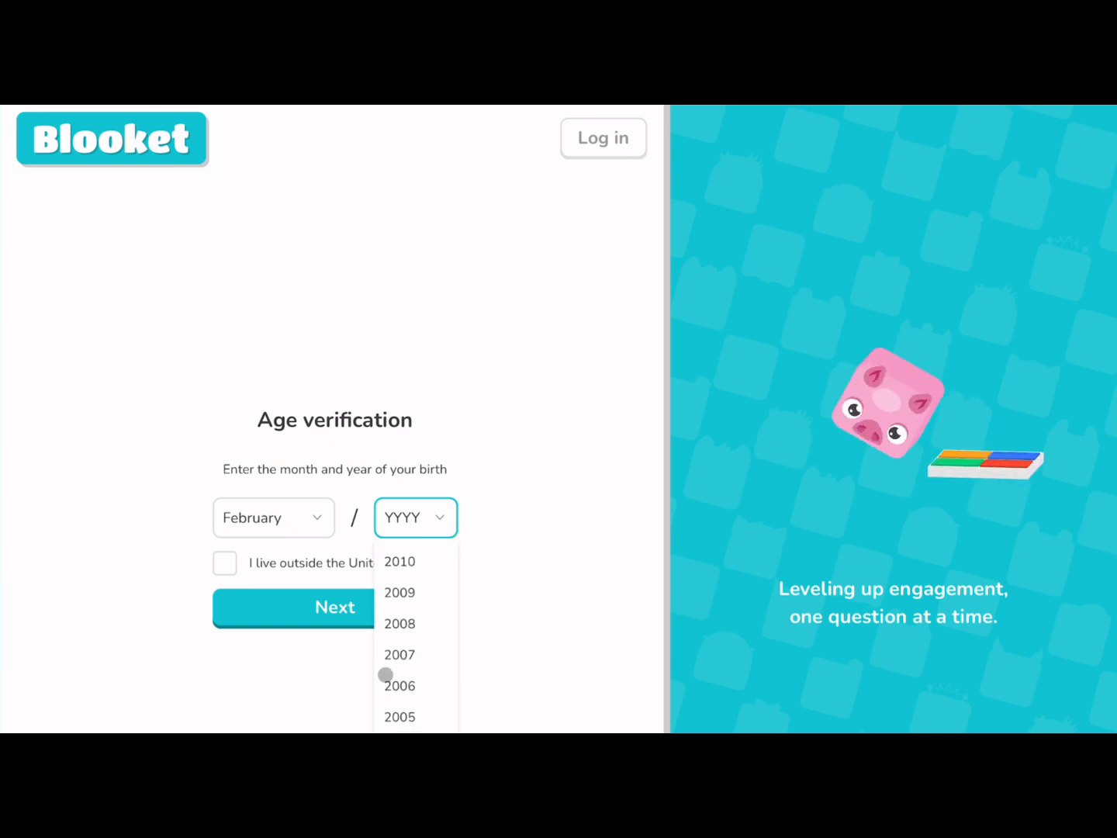
pyautogui.click(409, 754)
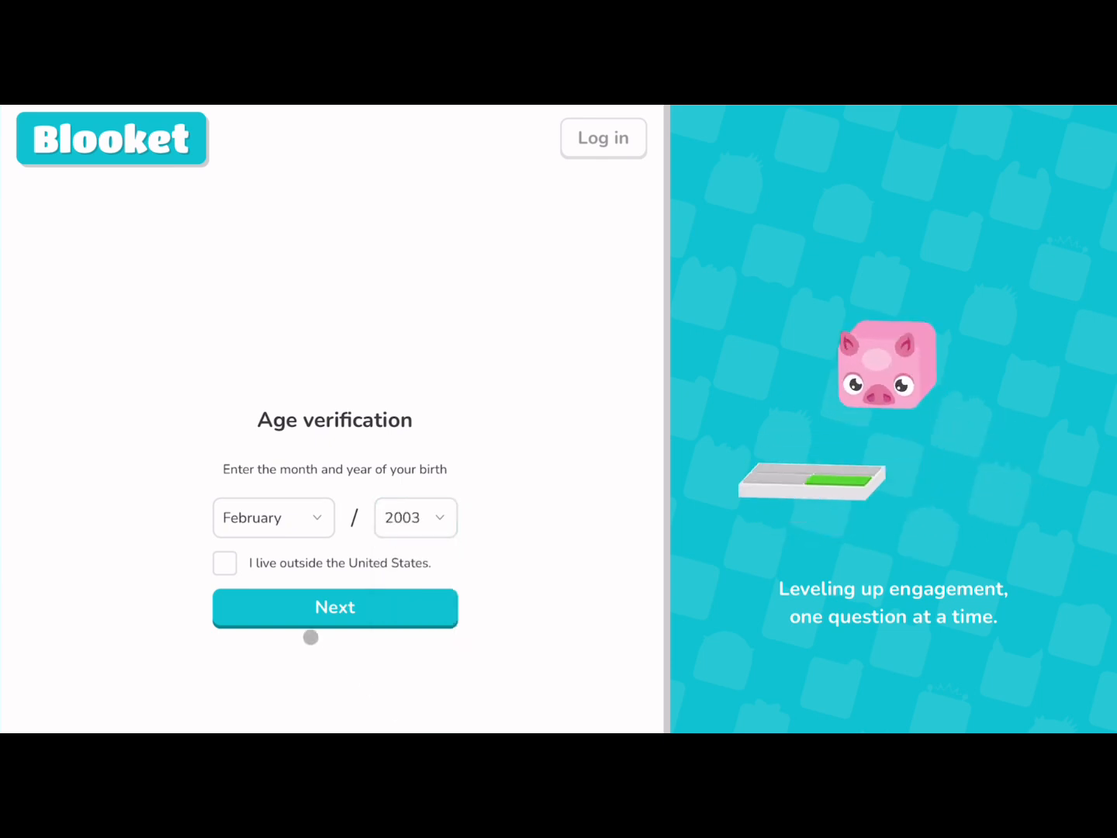
pyautogui.click(295, 619)
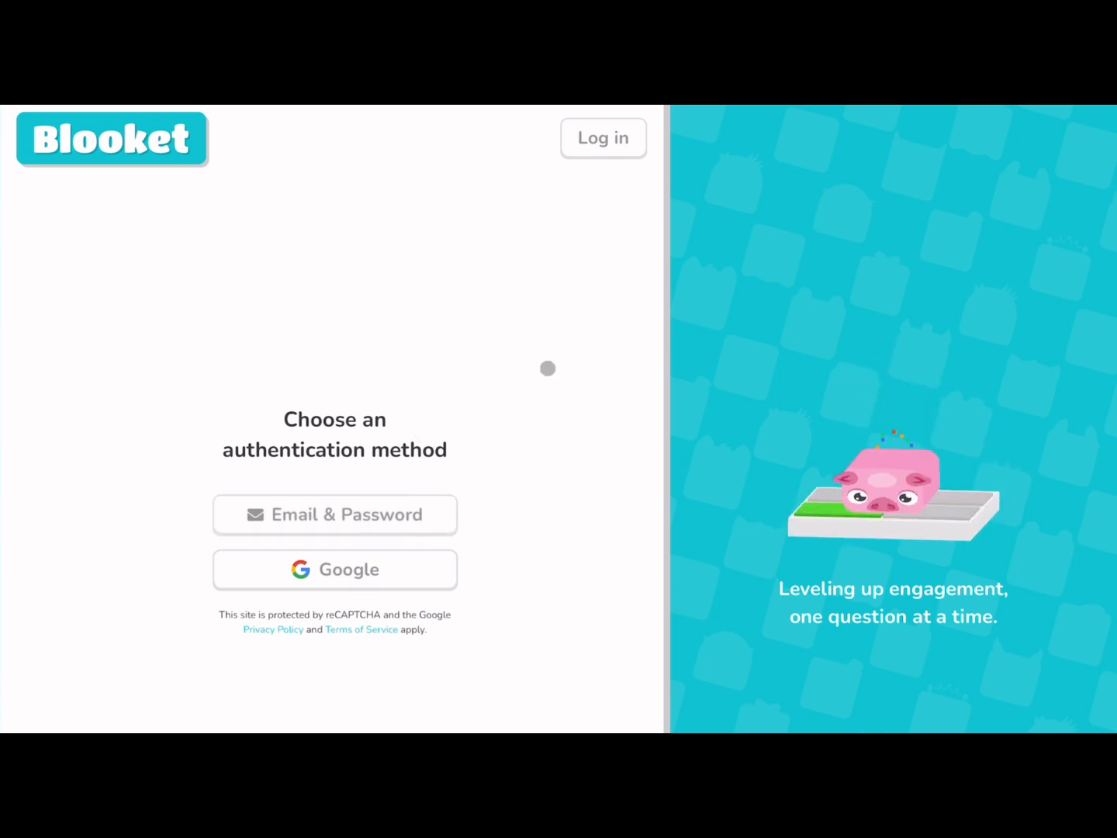
# - Log in to the existing account through Google, choosing the first listed Google account and approving the sign-in
pyautogui.click(611, 150)
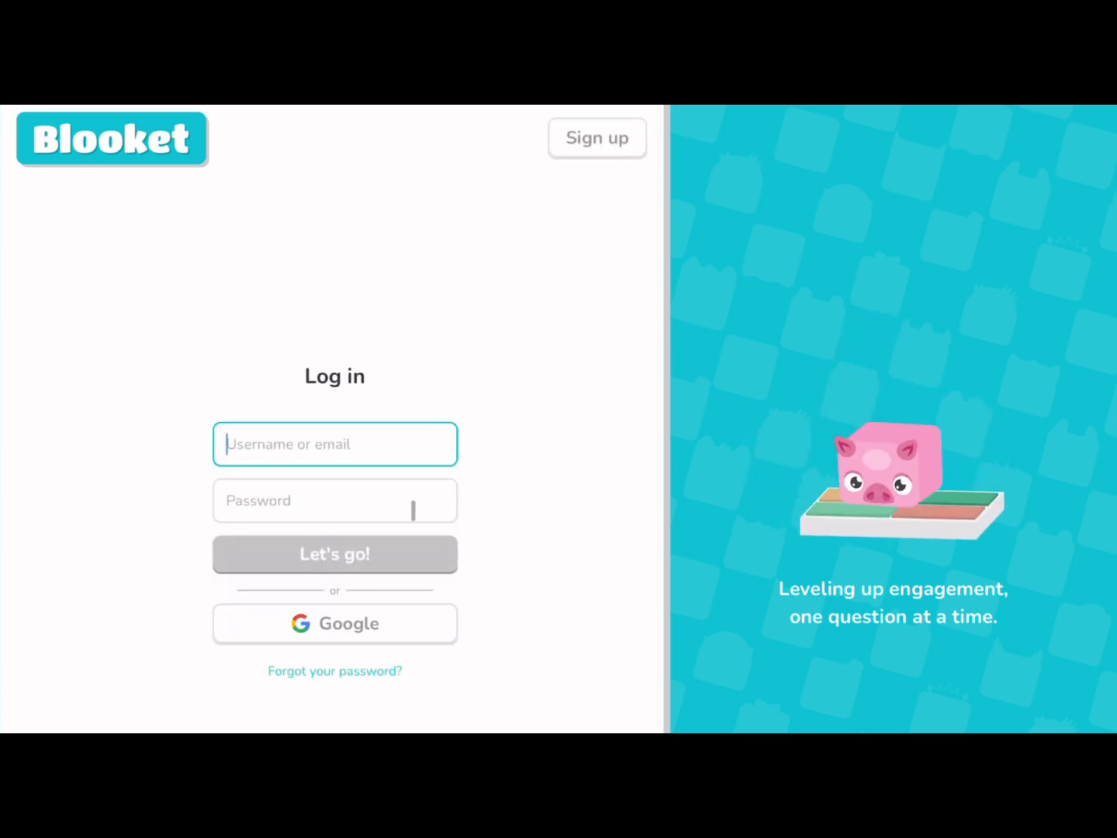
pyautogui.click(371, 621)
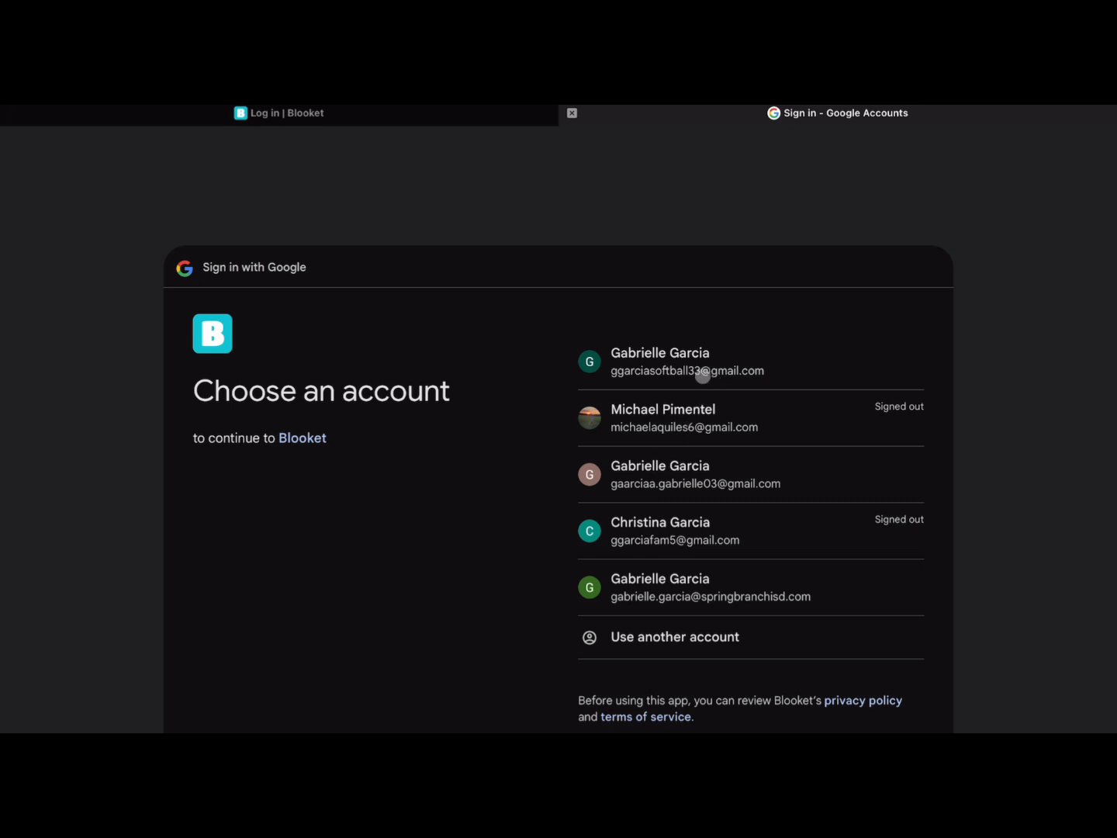
pyautogui.click(692, 369)
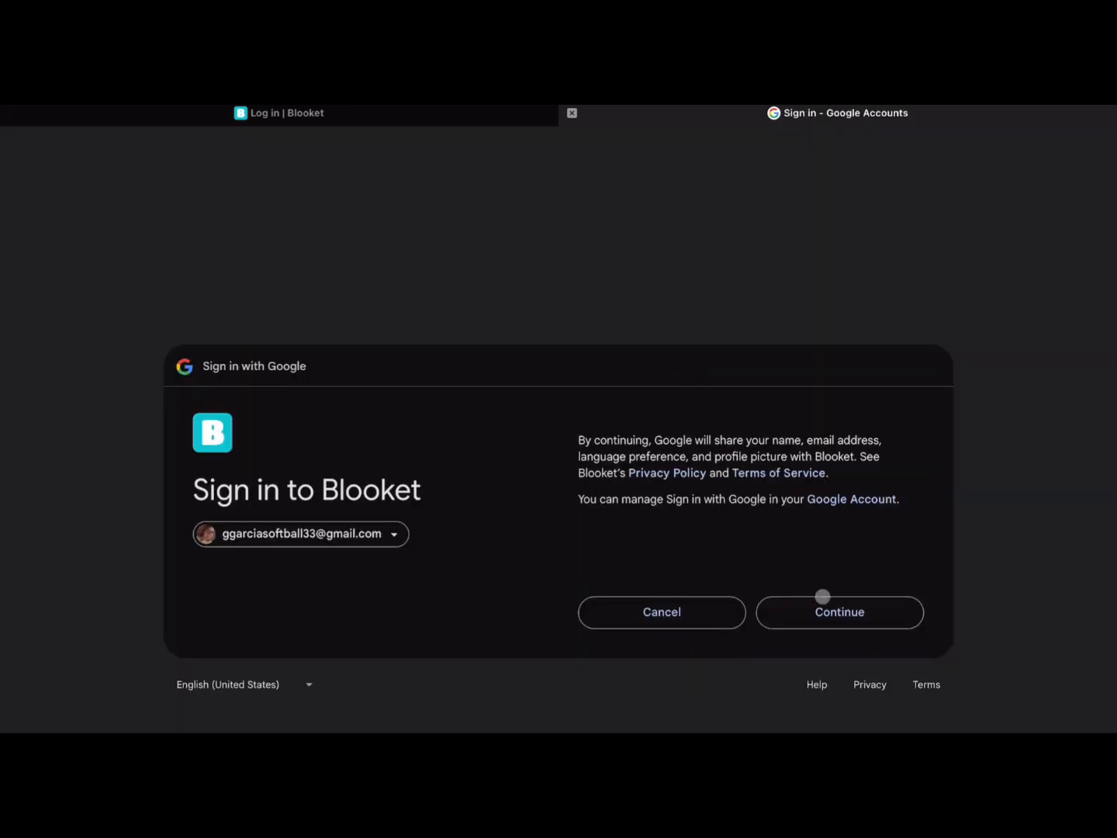
pyautogui.click(827, 617)
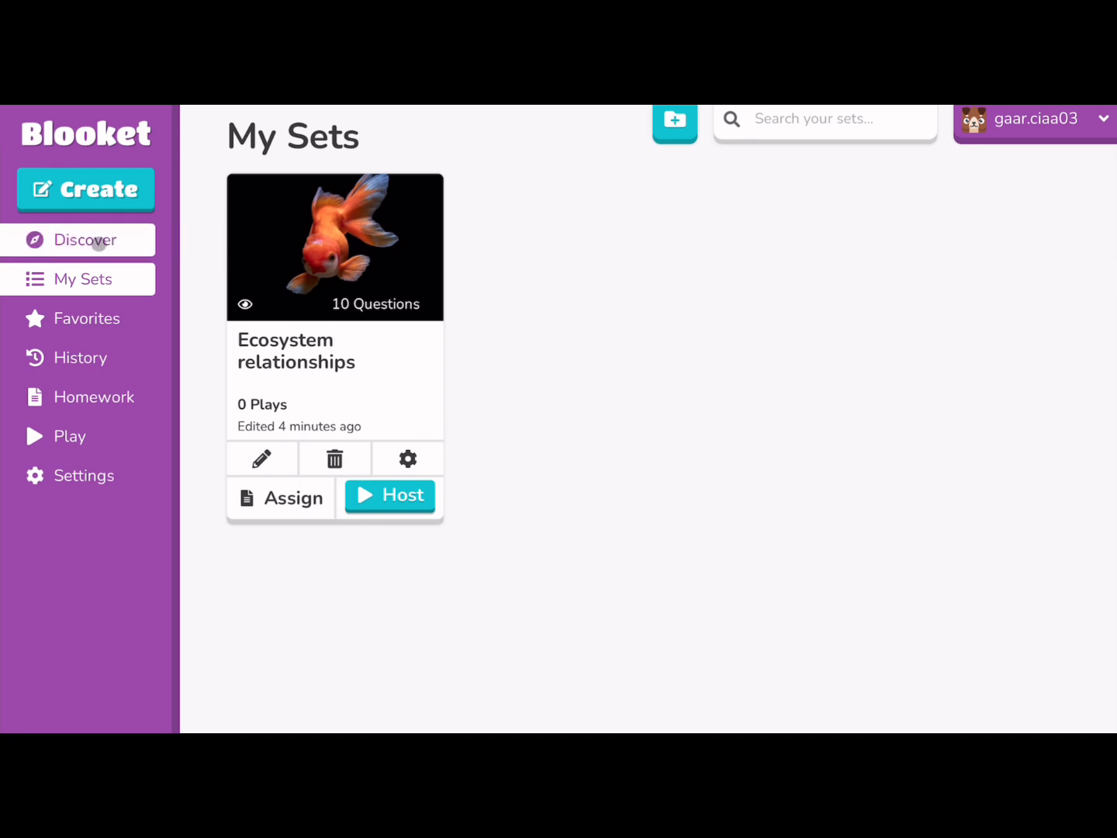
# - Browse the featured and popular question sets under Discover and examine the Math curriculum for 1st Grade
pyautogui.click(98, 243)
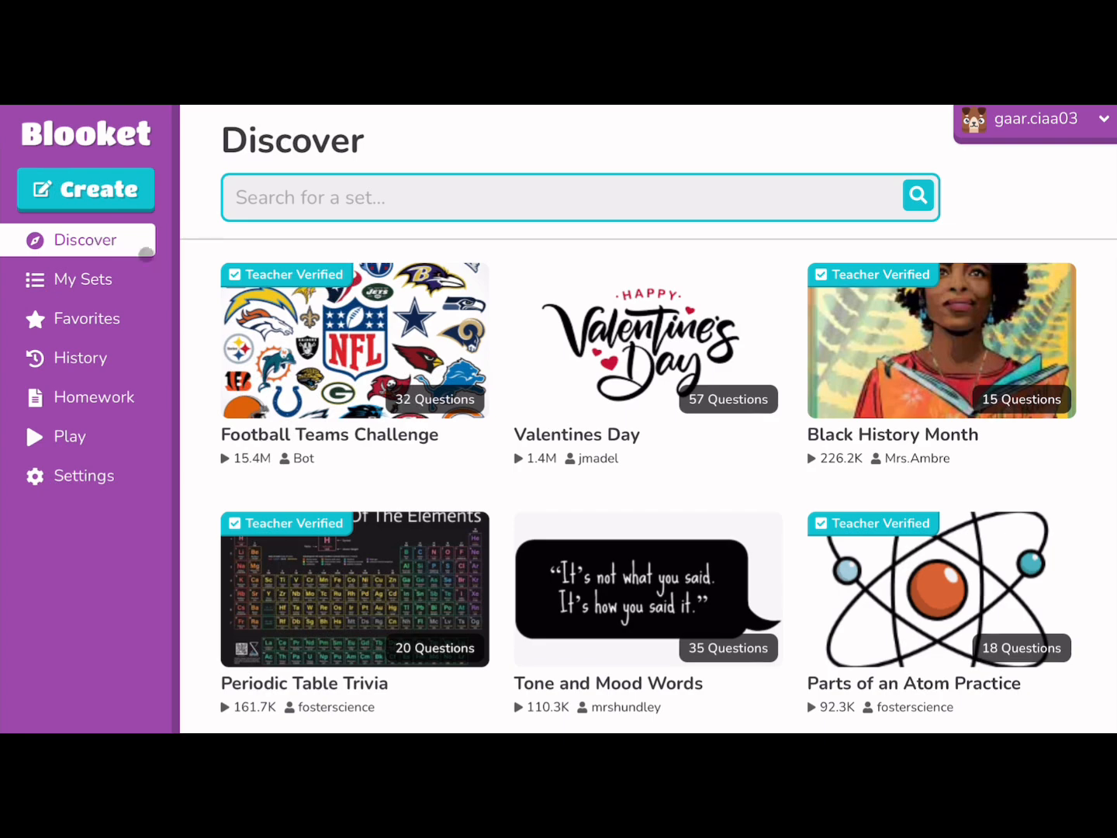
pyautogui.scroll(-3, 258, 626)
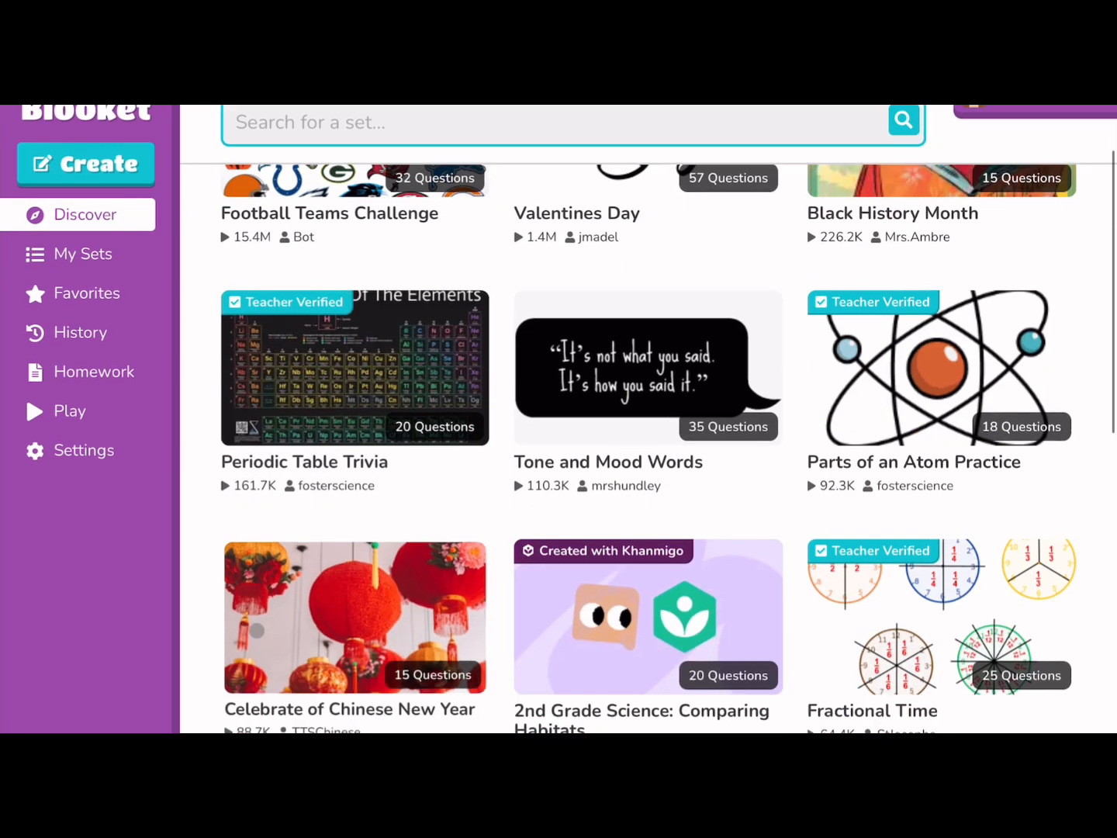
pyautogui.scroll(-4, 257, 630)
pyautogui.scroll(-9, 257, 629)
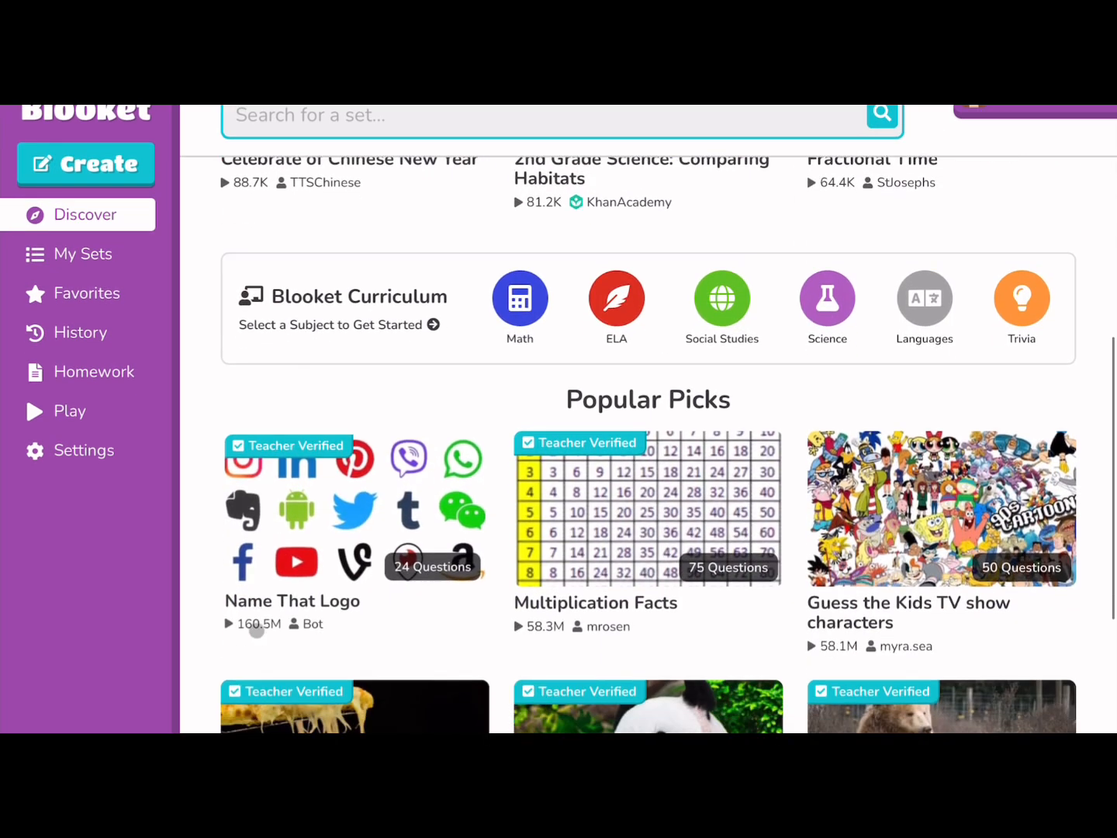
pyautogui.scroll(-4, 255, 625)
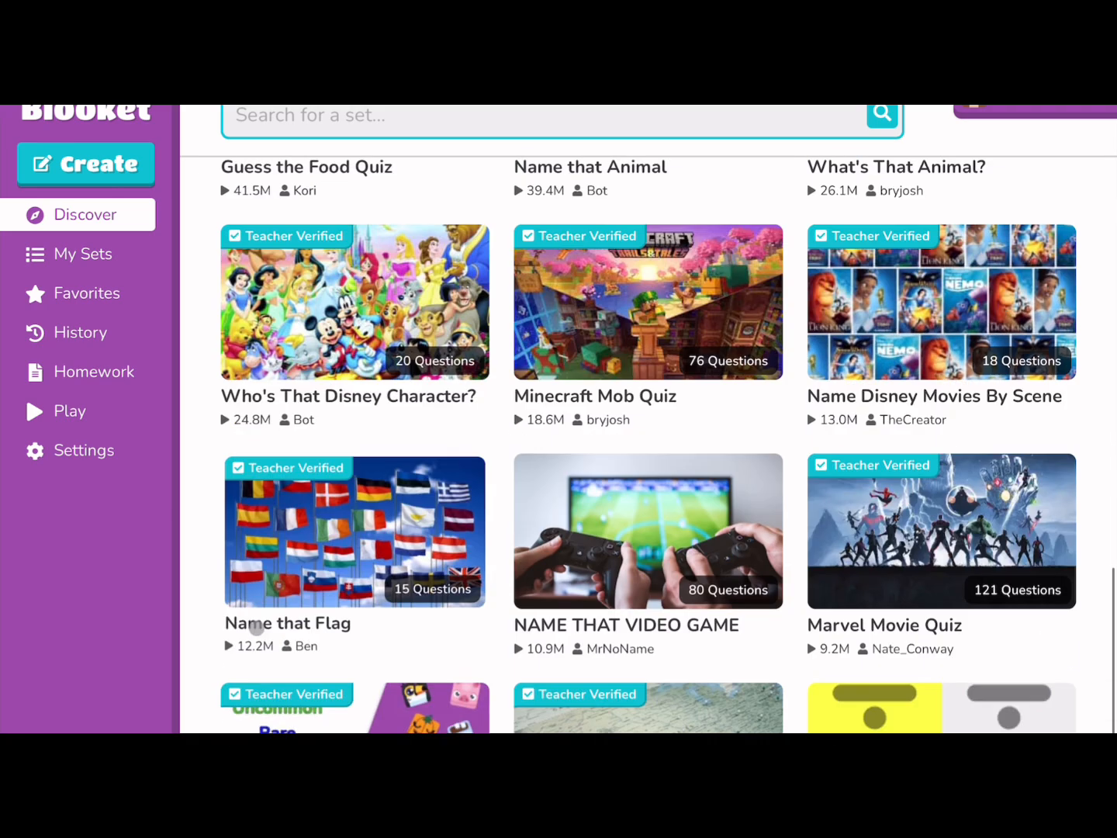
pyautogui.scroll(3, 252, 624)
pyautogui.scroll(13, 547, 688)
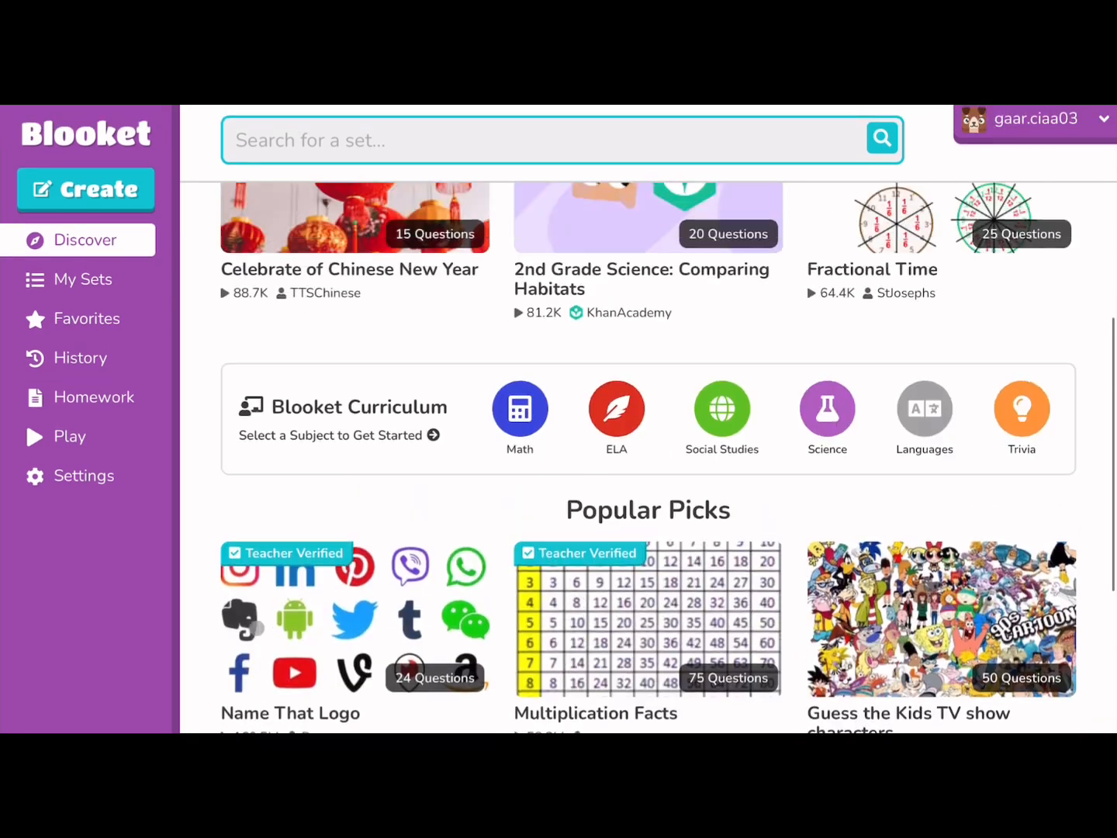
pyautogui.click(521, 672)
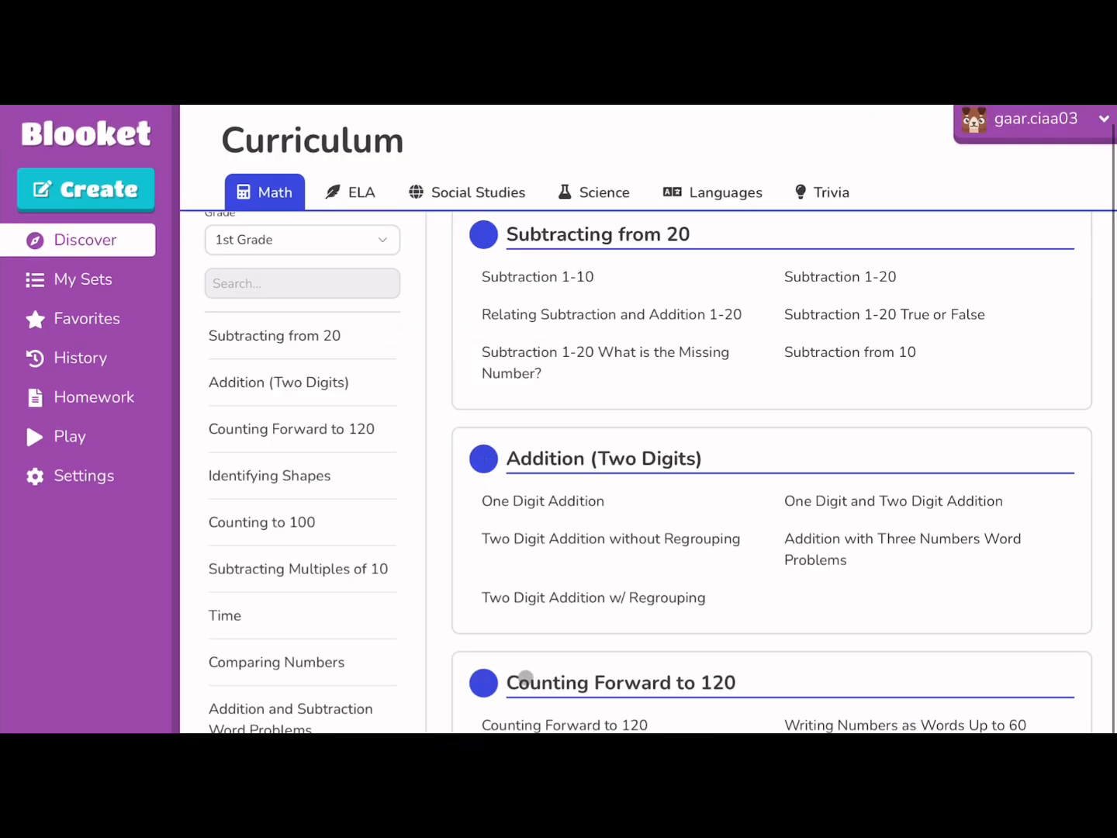
pyautogui.scroll(1, 744, 499)
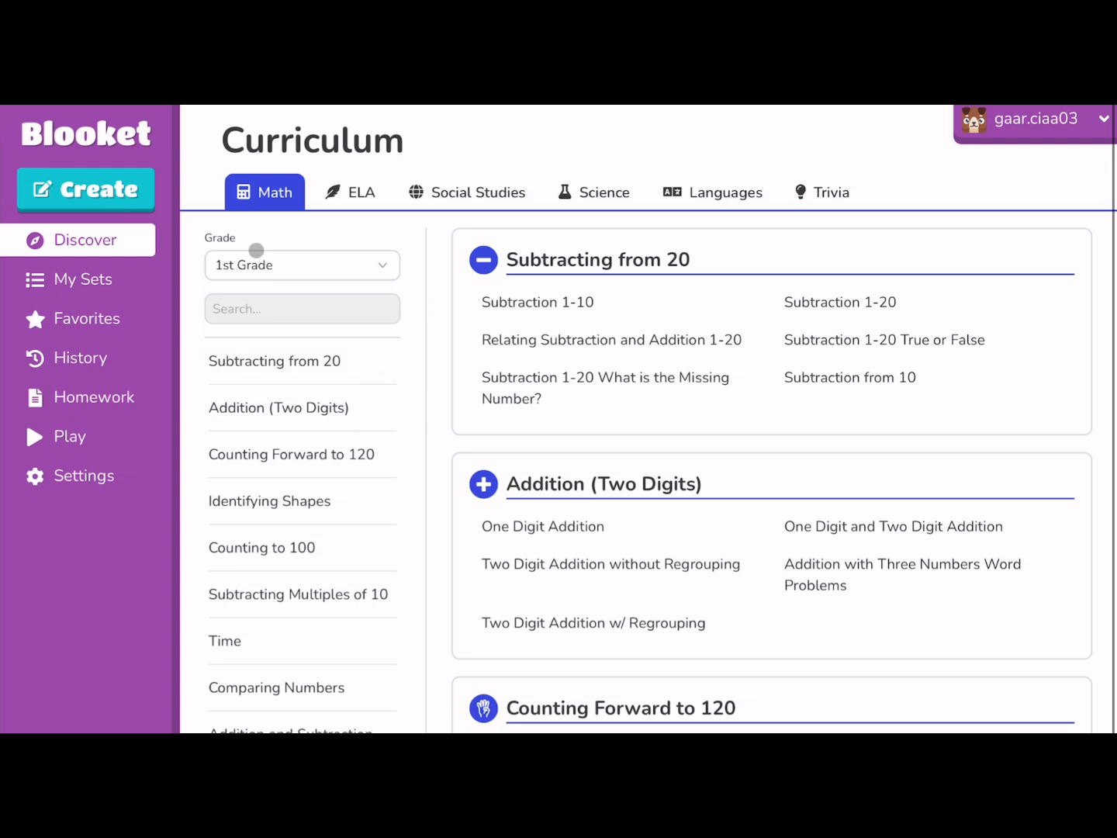
# - Create a new question set and use the goldfish picture from an image gallery search for "fish" as its cover
pyautogui.click(100, 190)
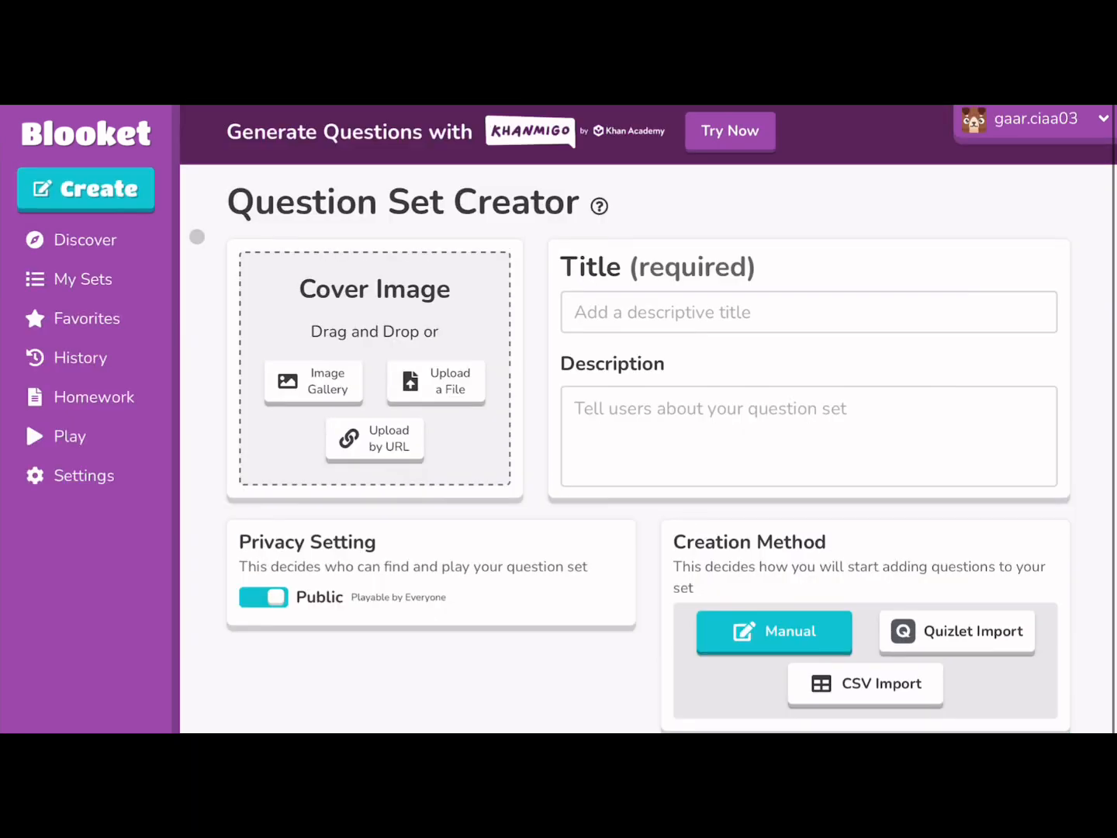
pyautogui.click(320, 392)
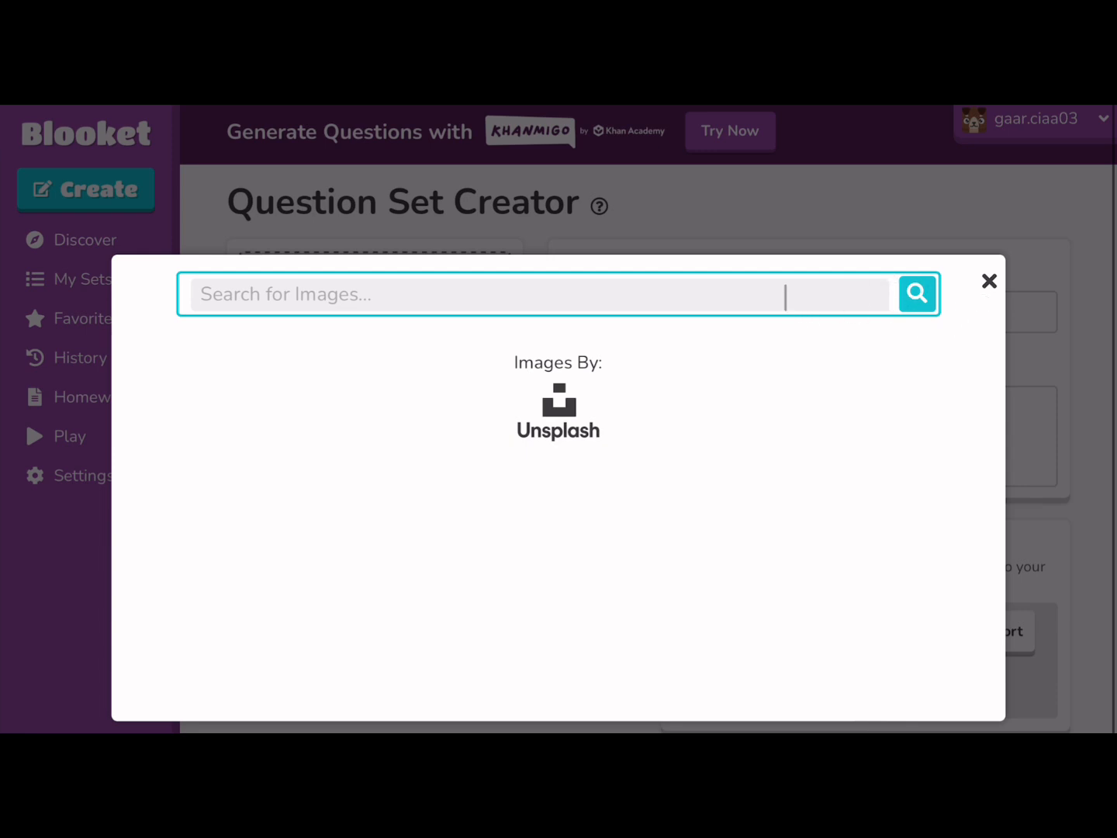
pyautogui.write('fish')
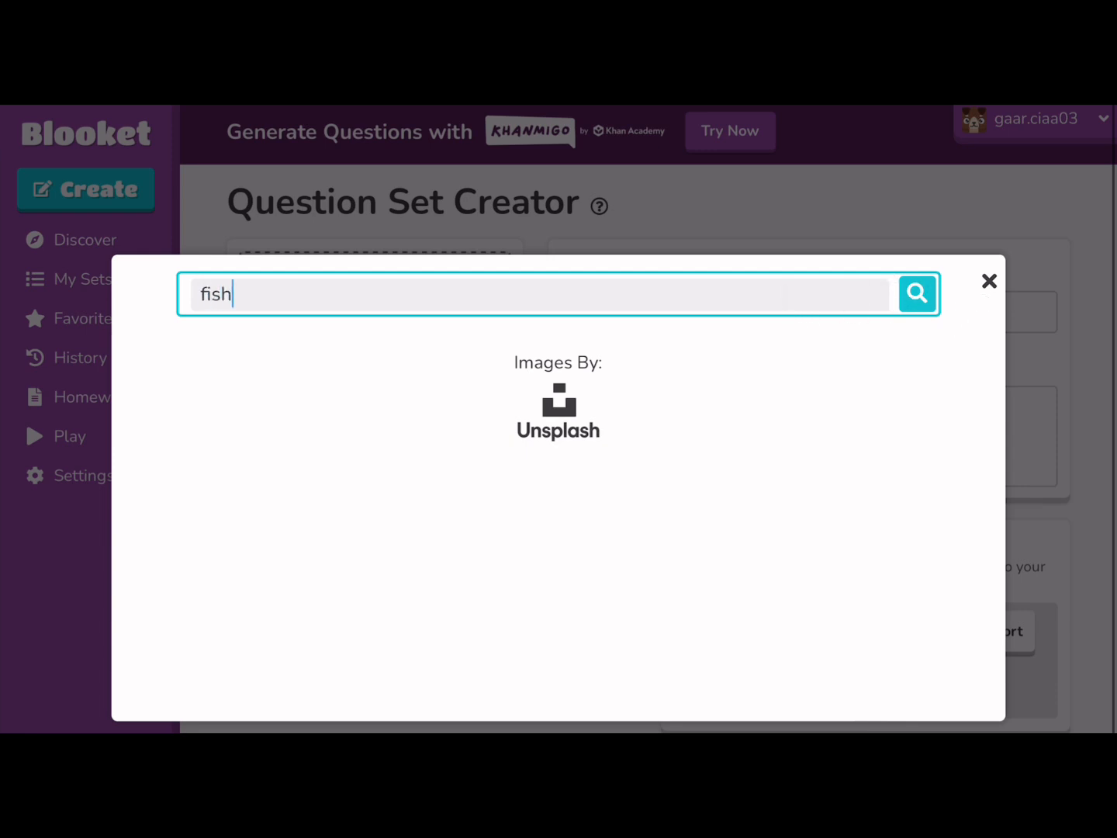
pyautogui.press('Return')
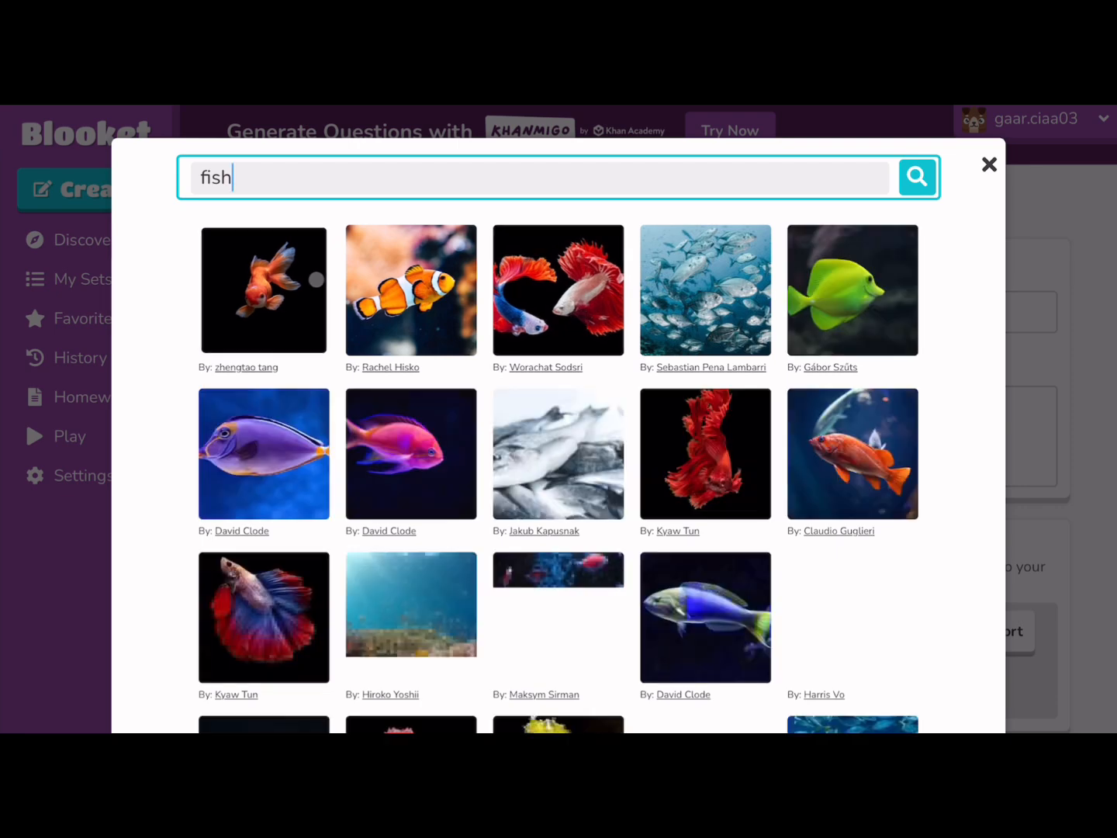
pyautogui.click(276, 295)
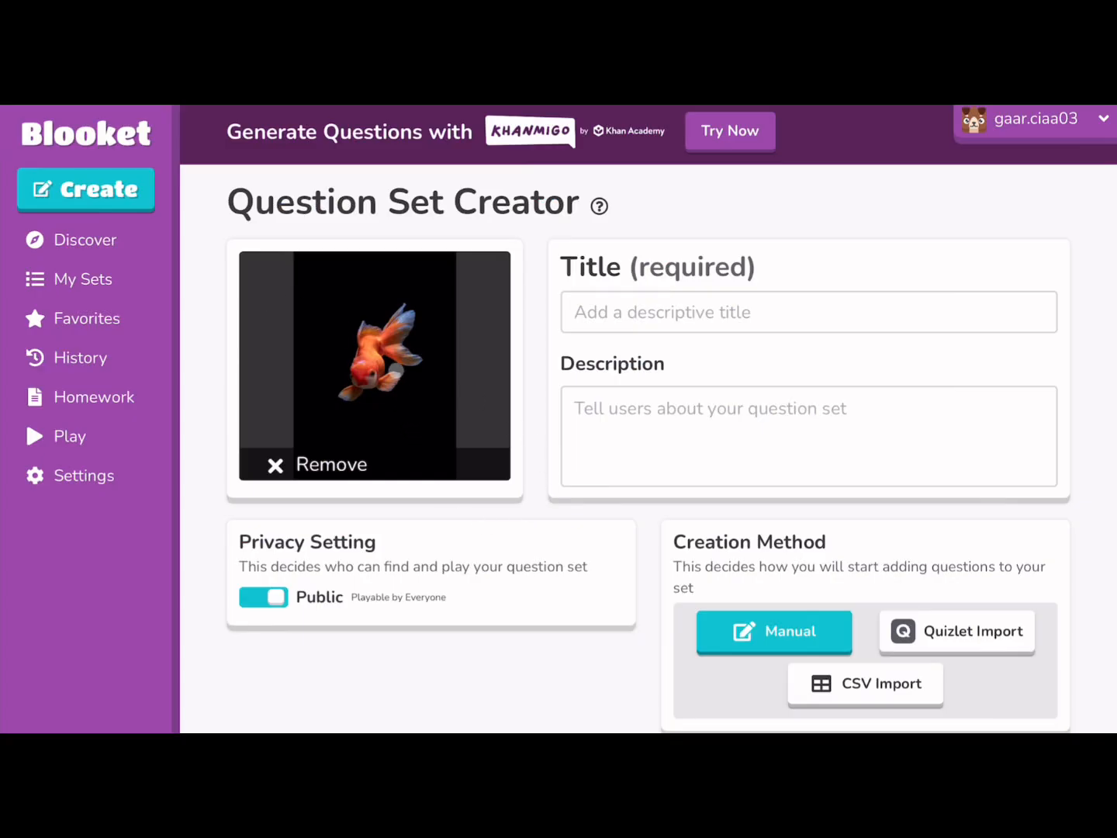
# - Title the question set "Ecosystems and Organisms"
pyautogui.click(694, 318)
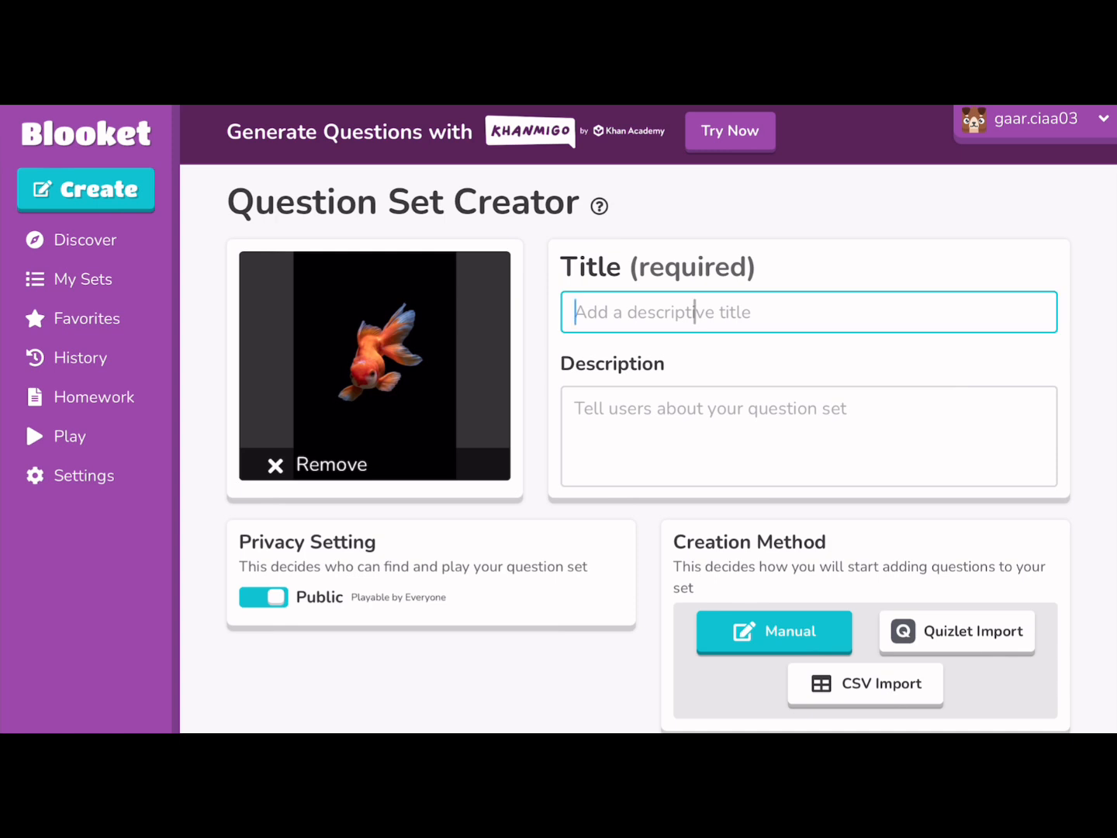
pyautogui.write('SE')
pyautogui.press('BackSpace')
pyautogui.write('Ecosystems and Organisms')
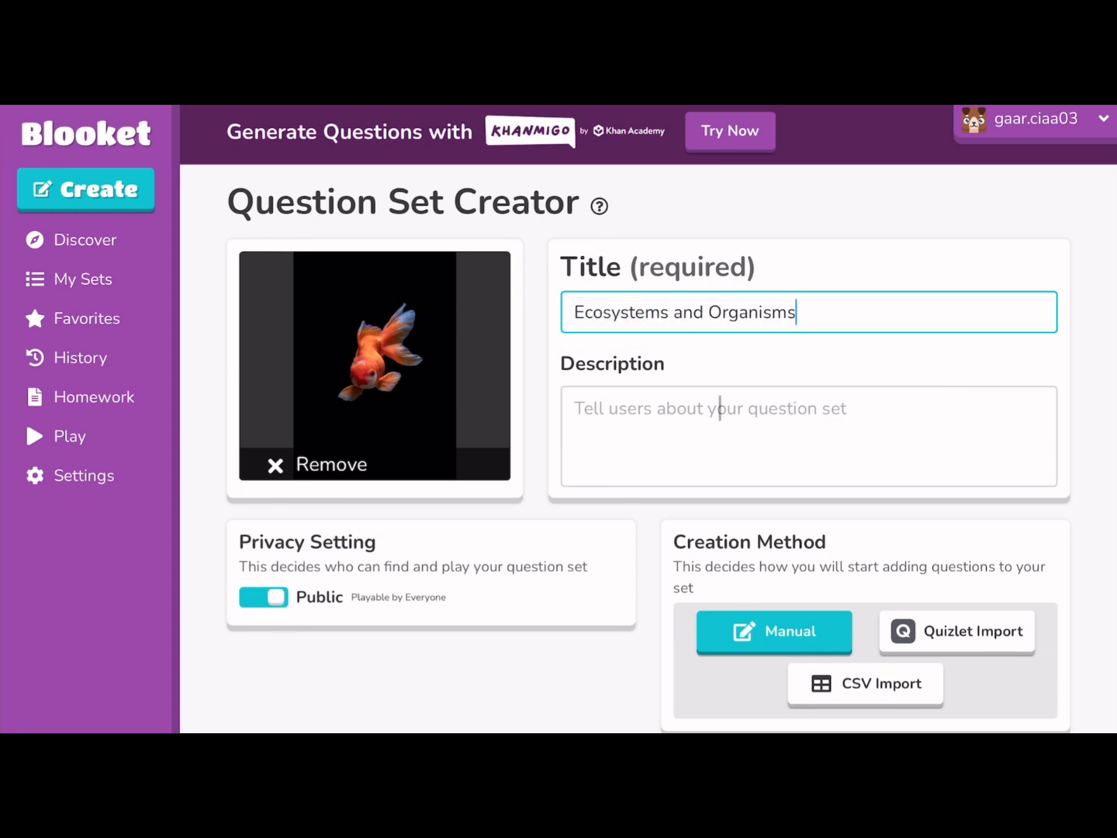
# - Describe the set as "We are learning about how organisms rely and adapt to survive in their ecosystem." and create it with manual question entry
pyautogui.click(631, 435)
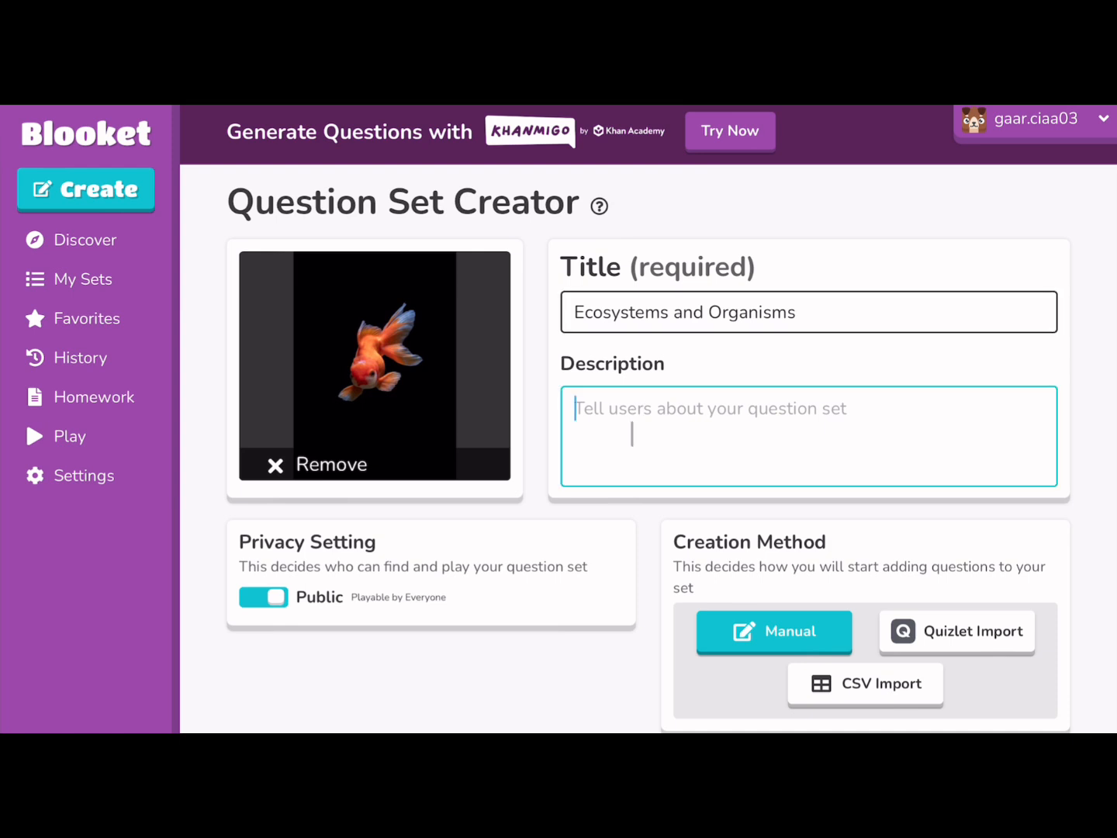
pyautogui.write('W')
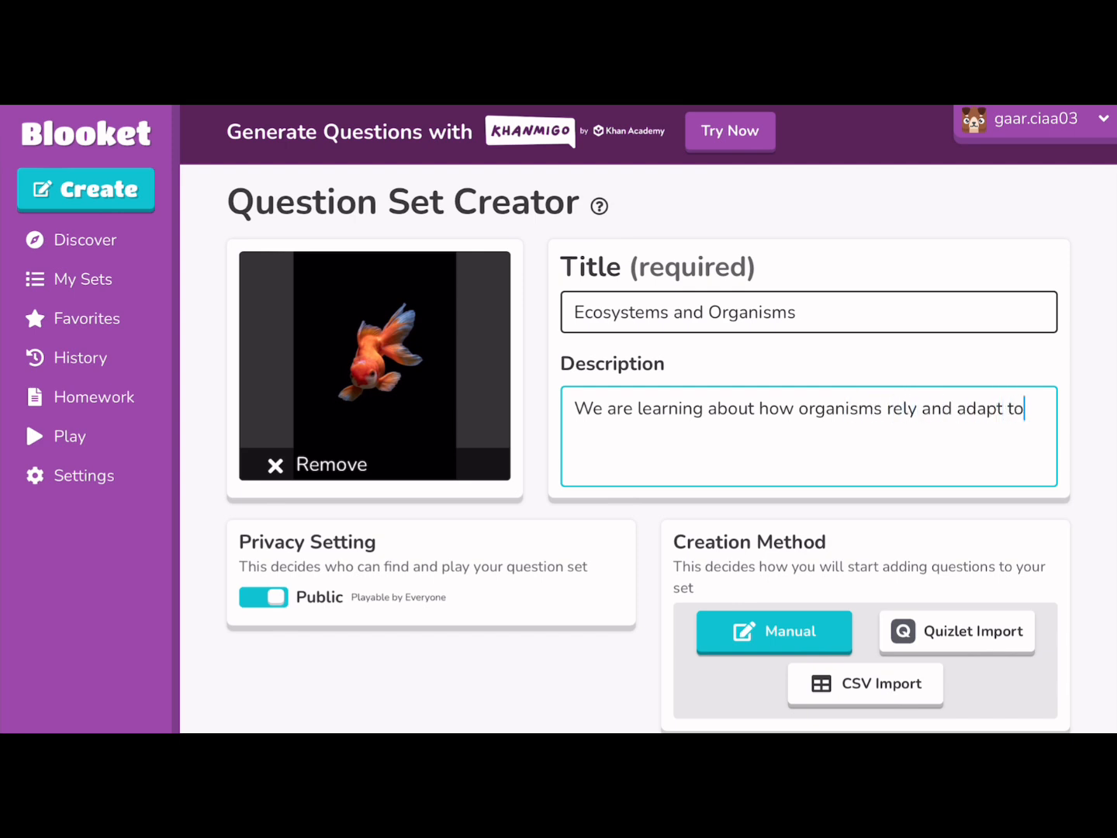
pyautogui.press('BackSpace')
pyautogui.press('BackSpace')
pyautogui.press('BackSpace')
pyautogui.write('their ecosystem.')
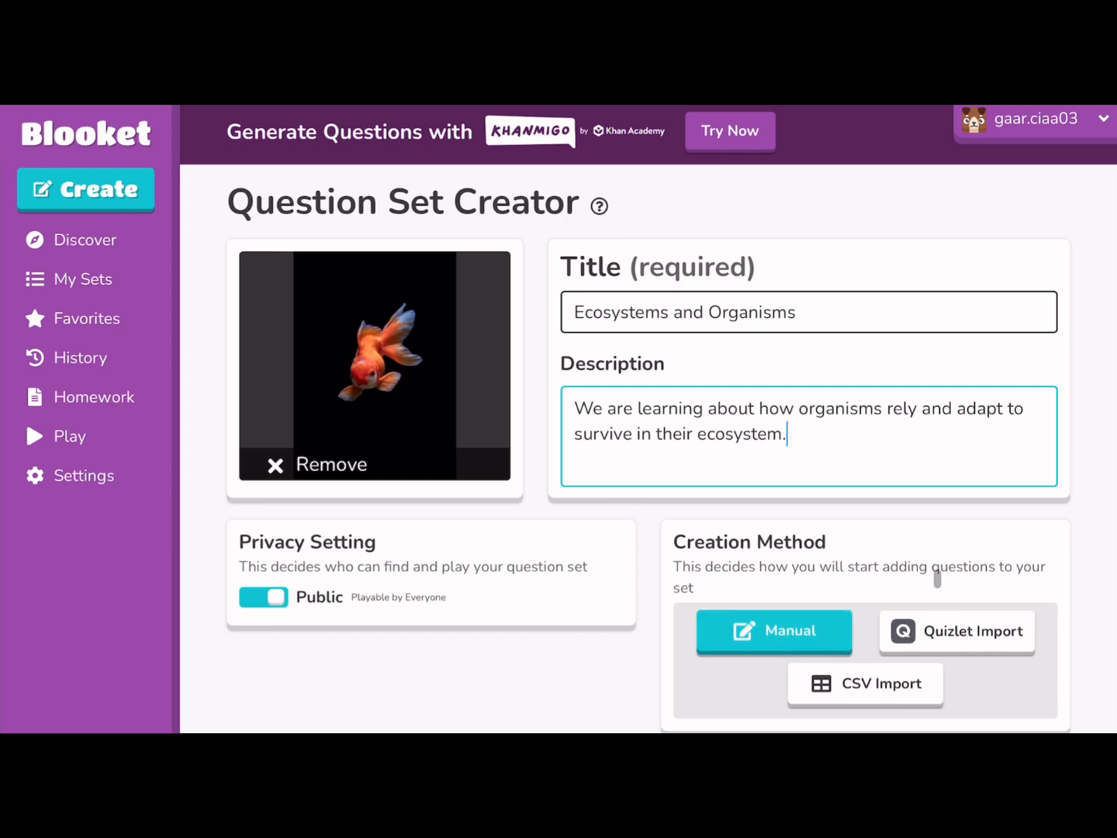
pyautogui.click(974, 729)
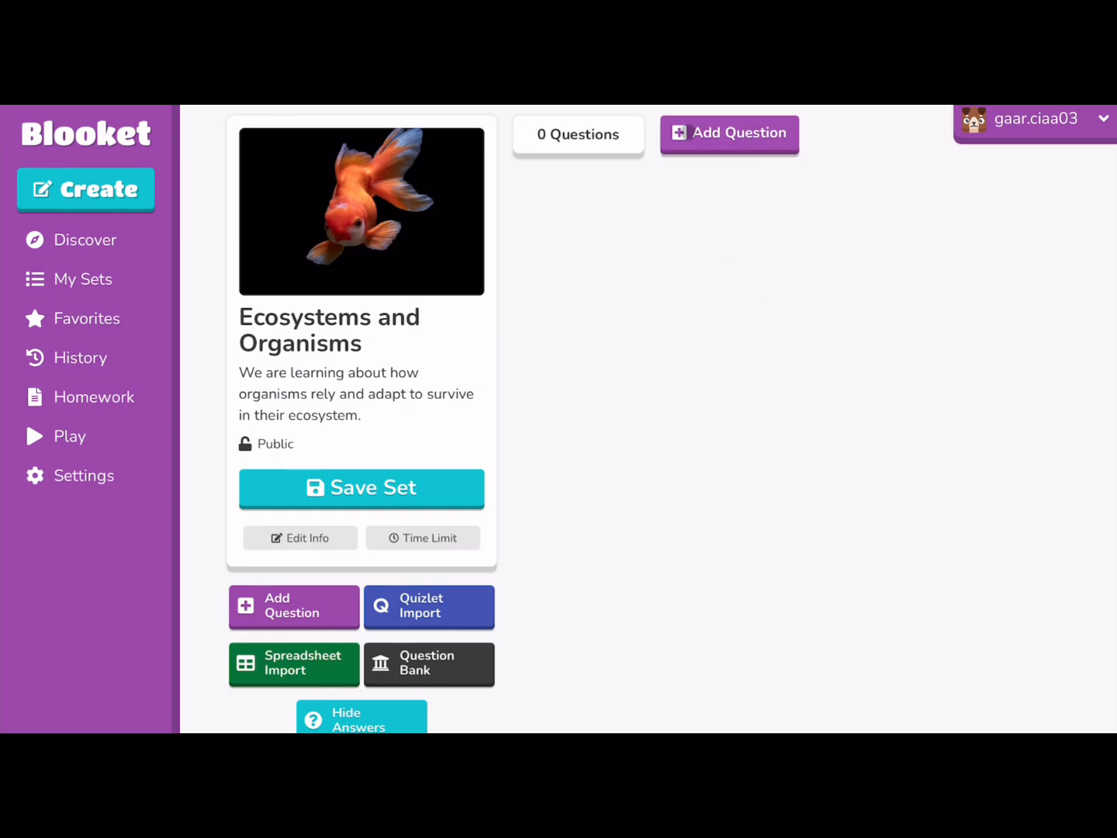
# - Add a multiple-choice question with the text "What do animals need to survive?"
pyautogui.click(698, 133)
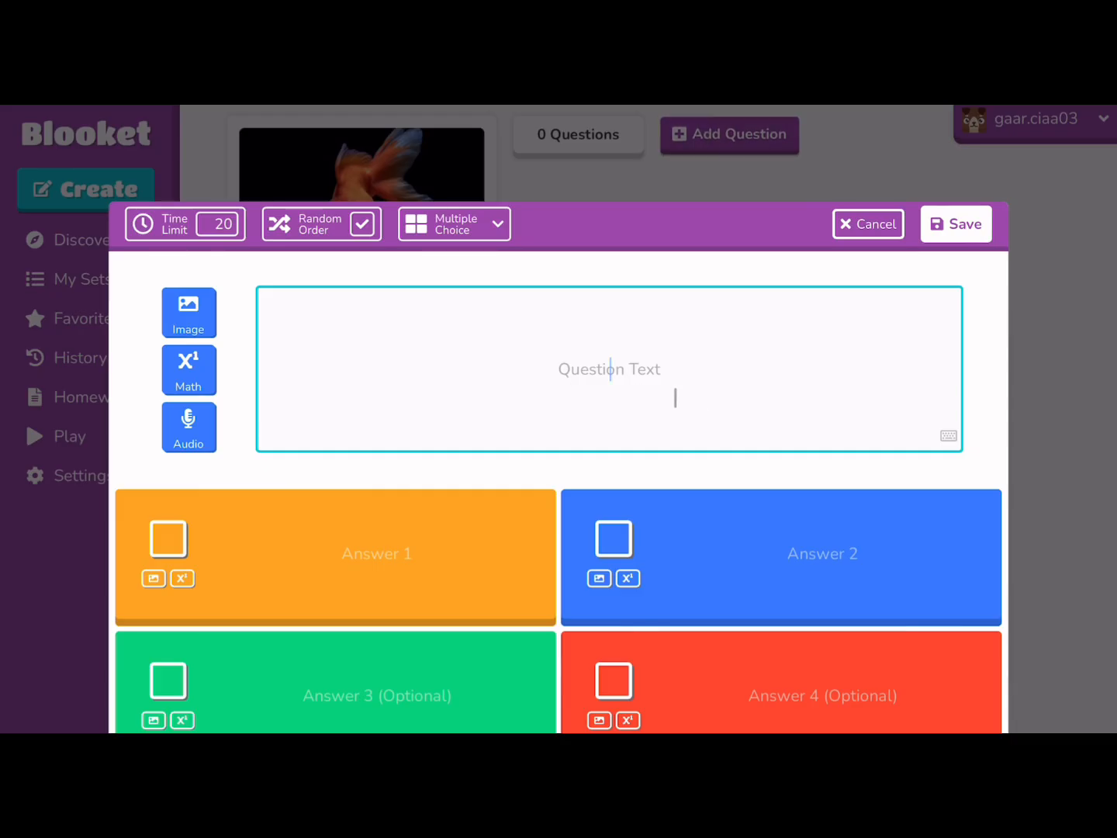
pyautogui.write('What do a')
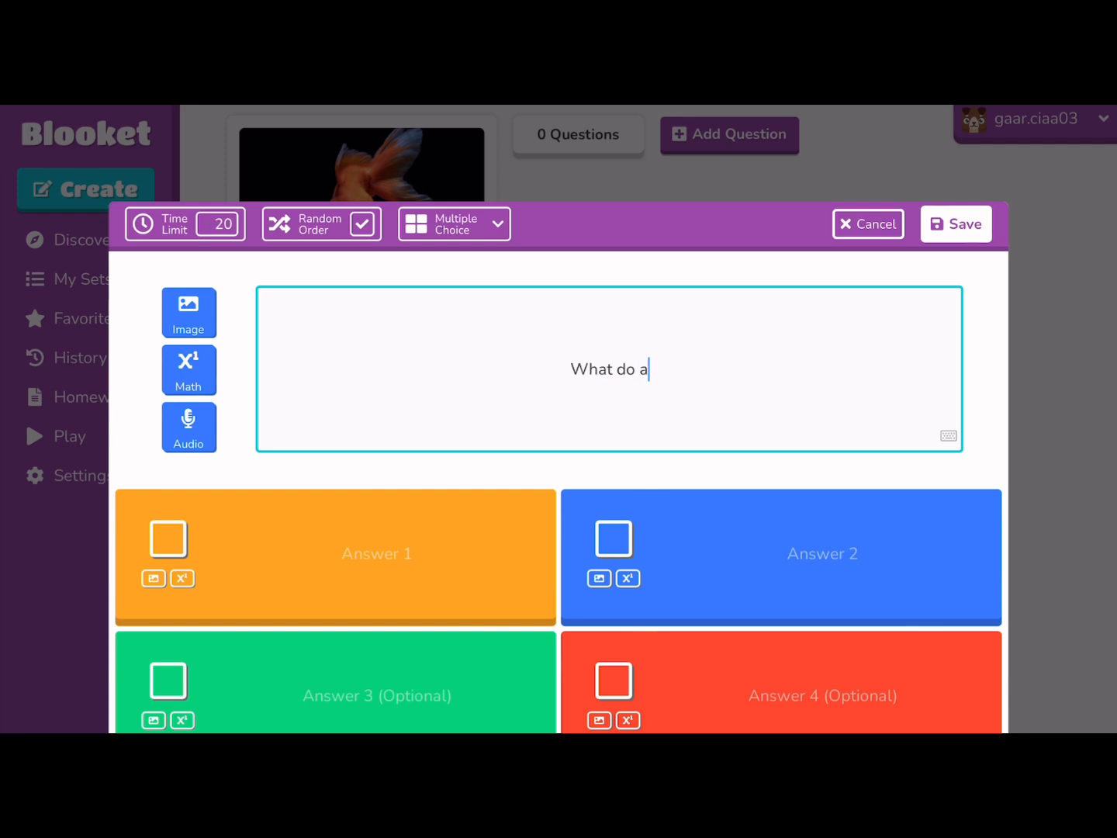
pyautogui.write('nimals need to s')
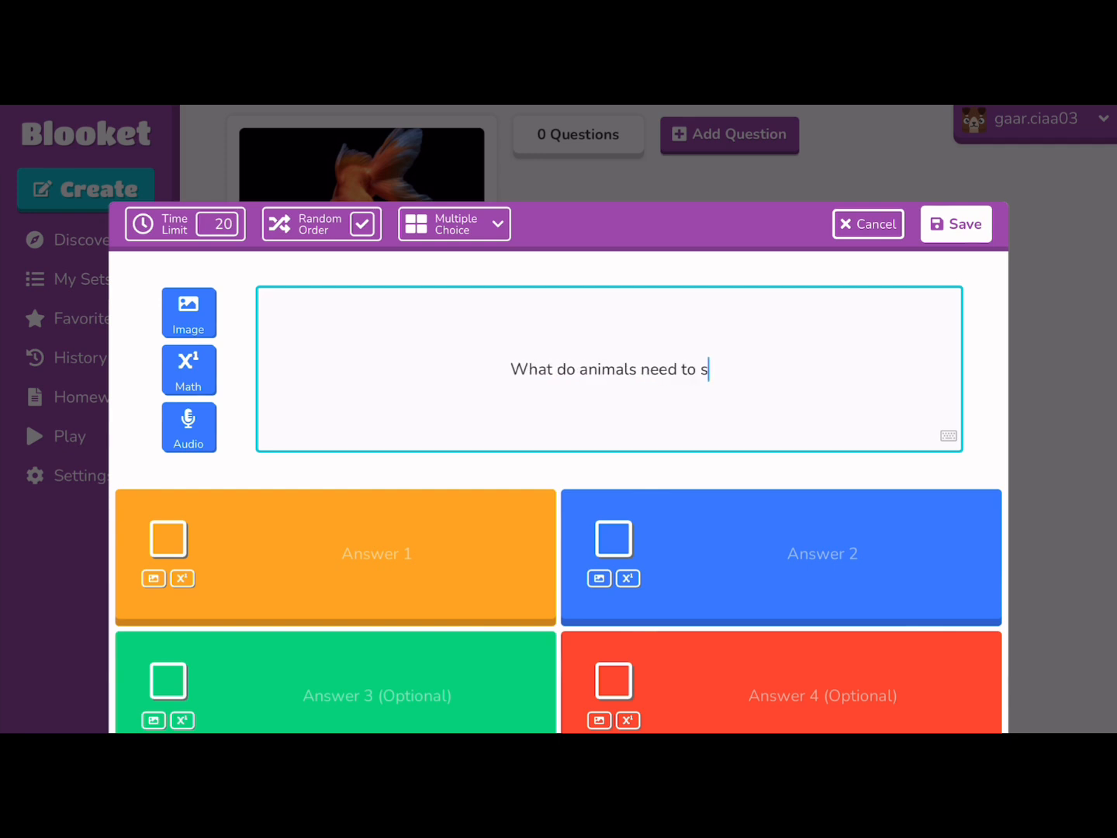
pyautogui.write('urivve')
pyautogui.press('BackSpace')
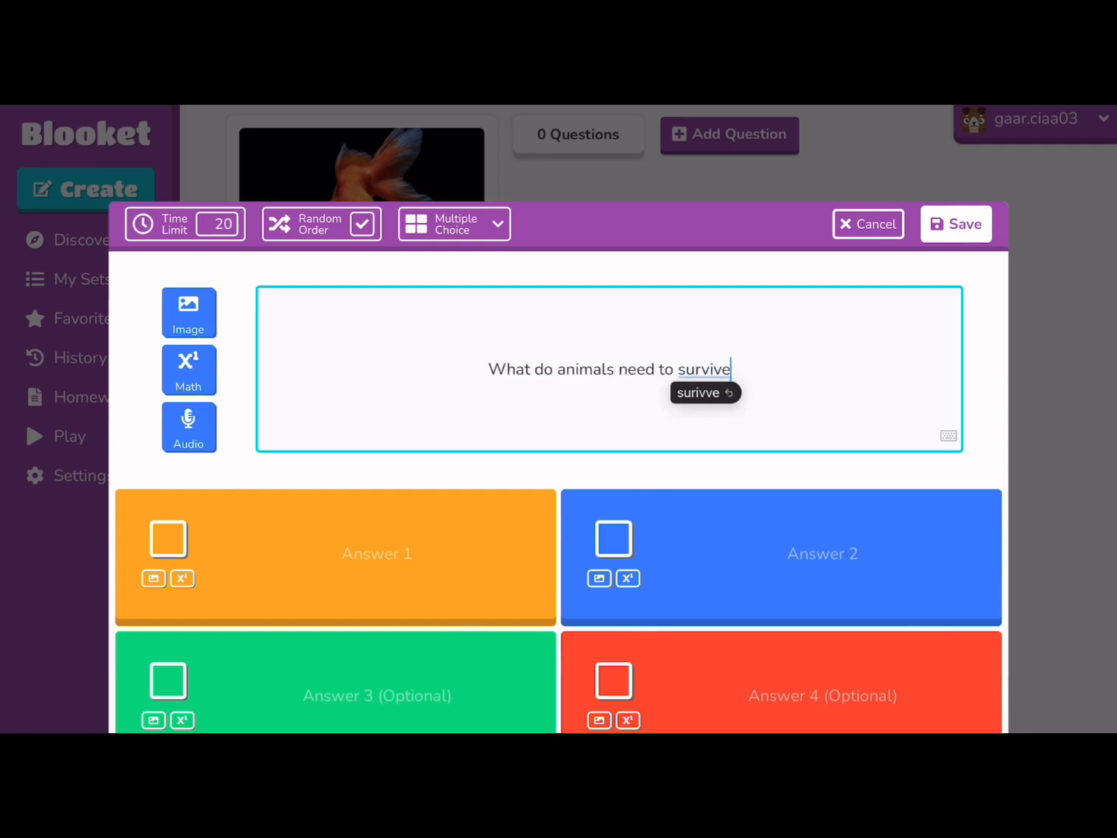
pyautogui.write('?')
# - Fill in the answers: "food" as answer 1, "shelter" as answer 2, "water" as answer 3 and "toys" as answer 4
pyautogui.click(361, 591)
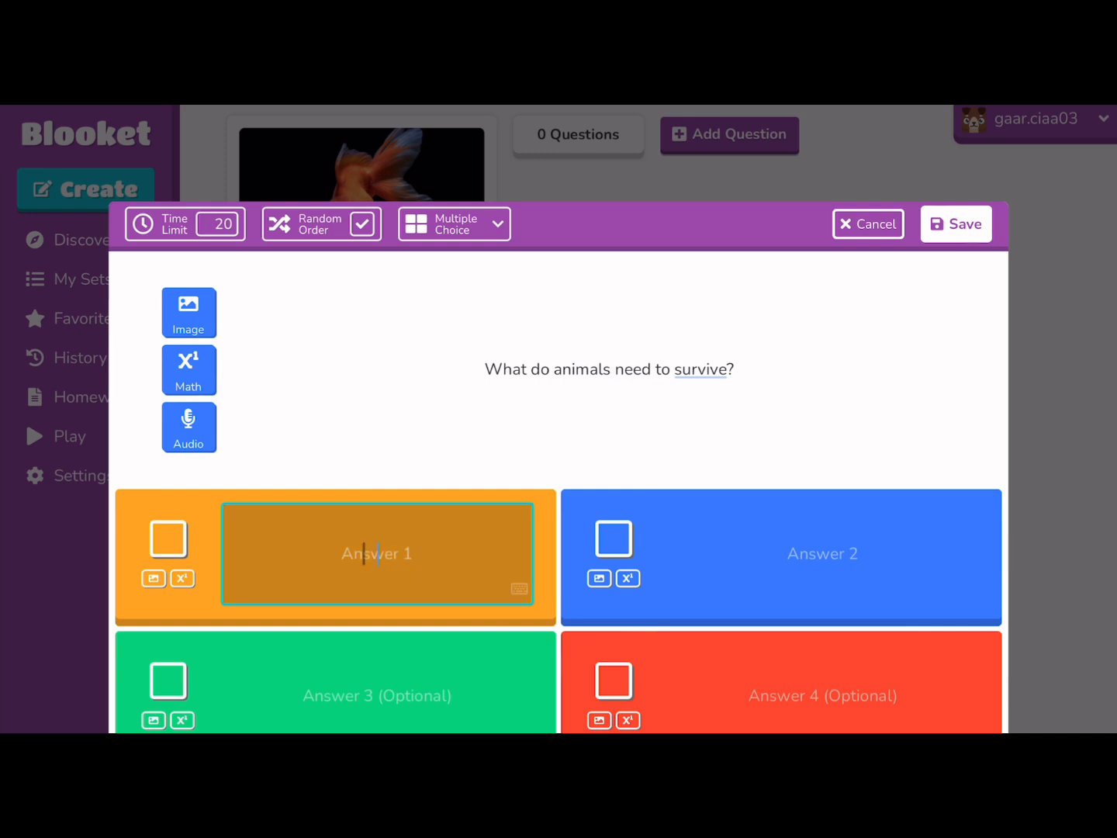
pyautogui.write('food')
pyautogui.click(418, 670)
pyautogui.write('water')
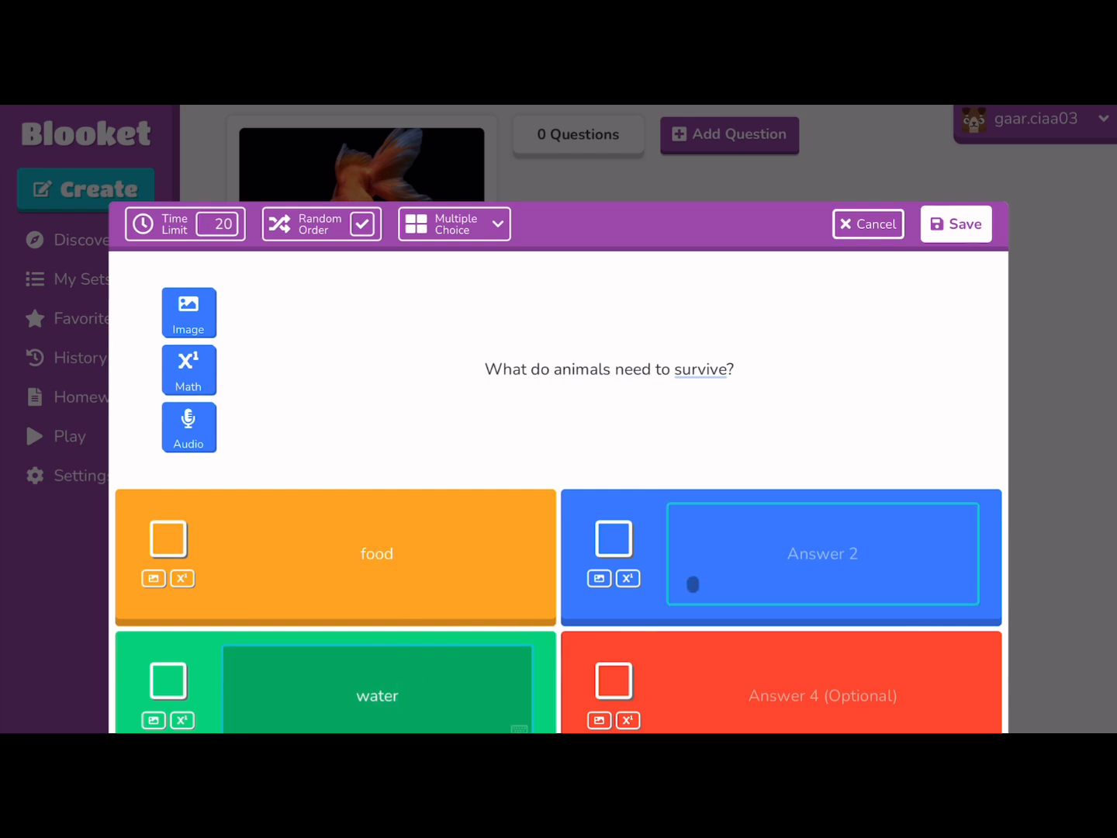
pyautogui.click(782, 566)
pyautogui.write('shel')
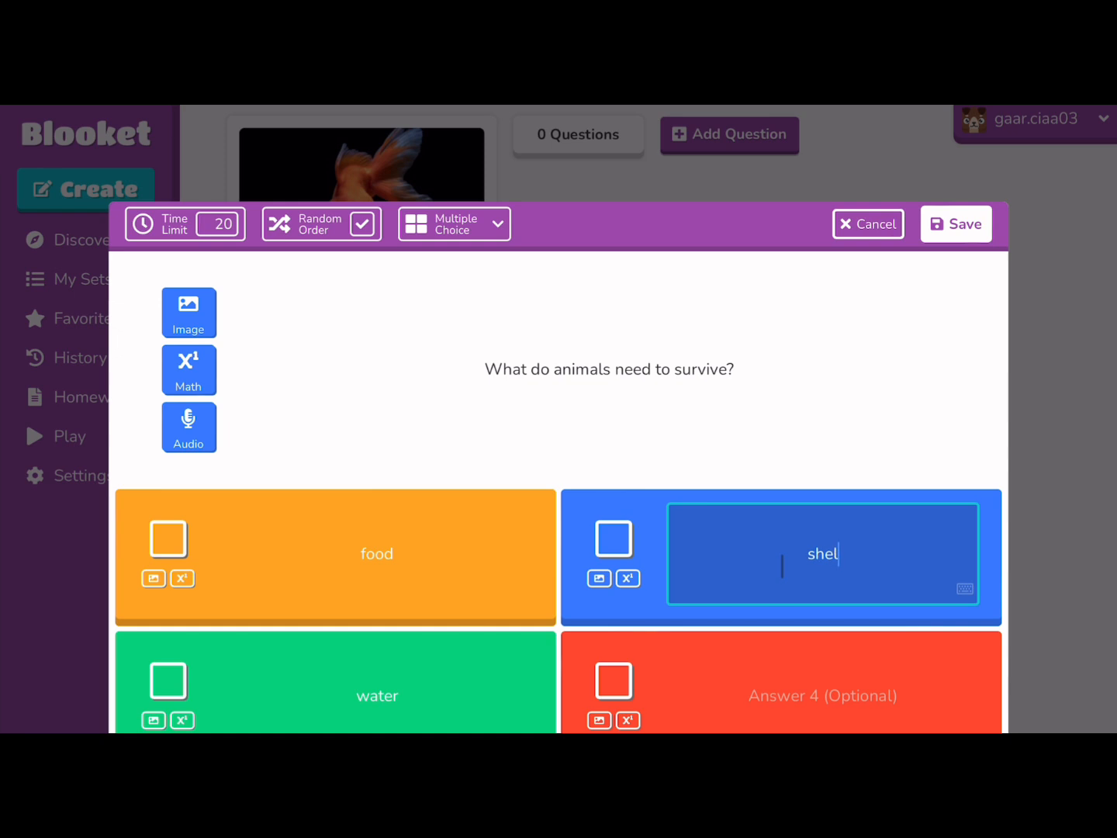
pyautogui.write('ter')
pyautogui.click(820, 672)
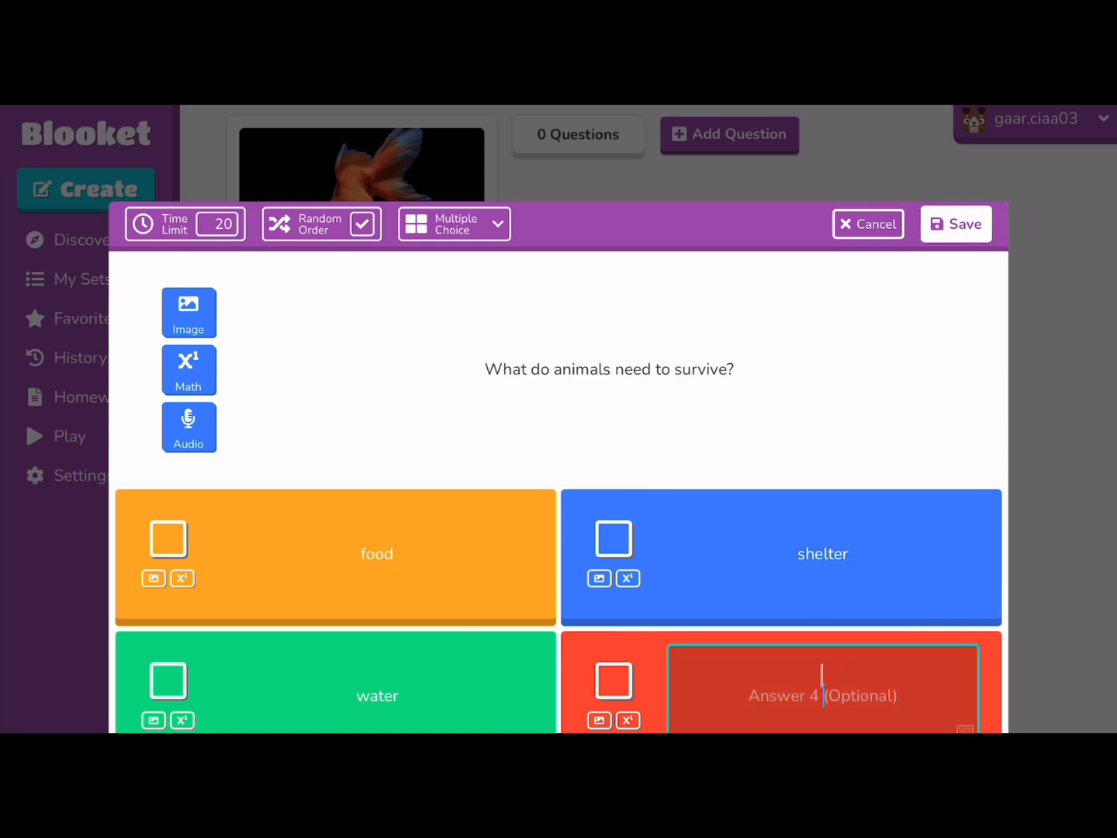
pyautogui.write('toys')
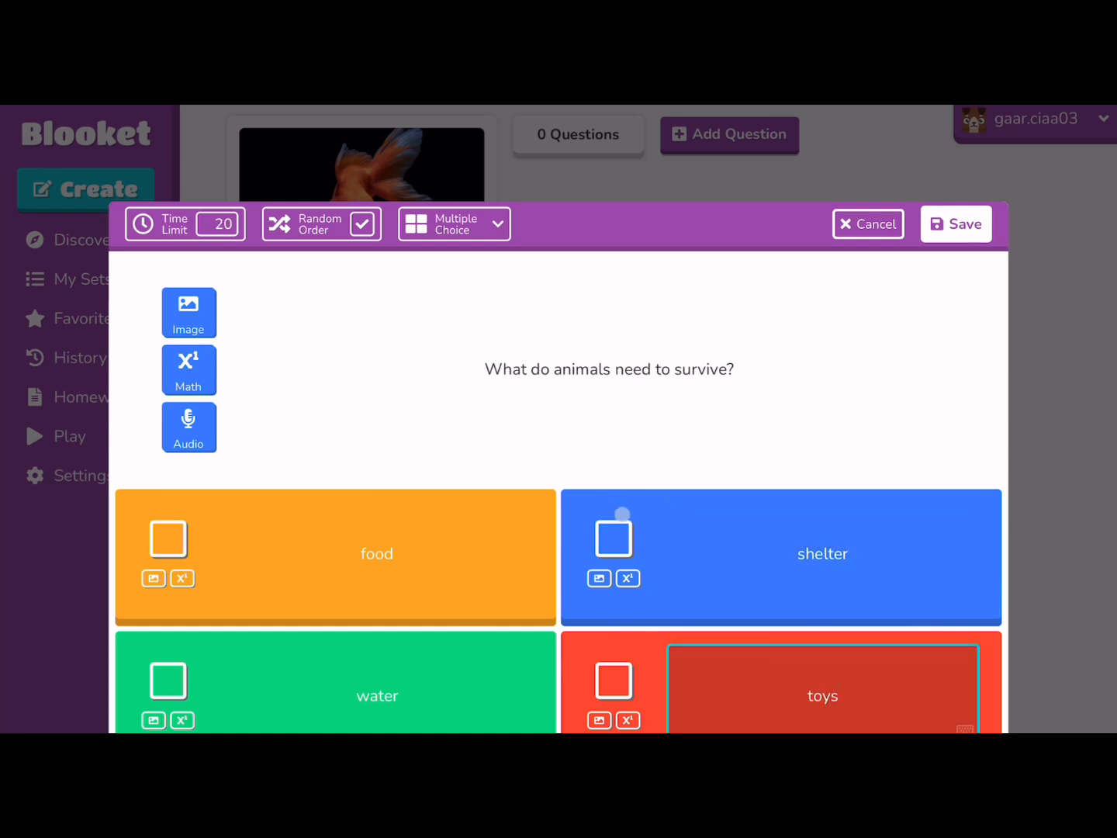
# - Mark "food", "shelter" and "water" as correct answers and save the question
pyautogui.click(617, 525)
pyautogui.click(175, 543)
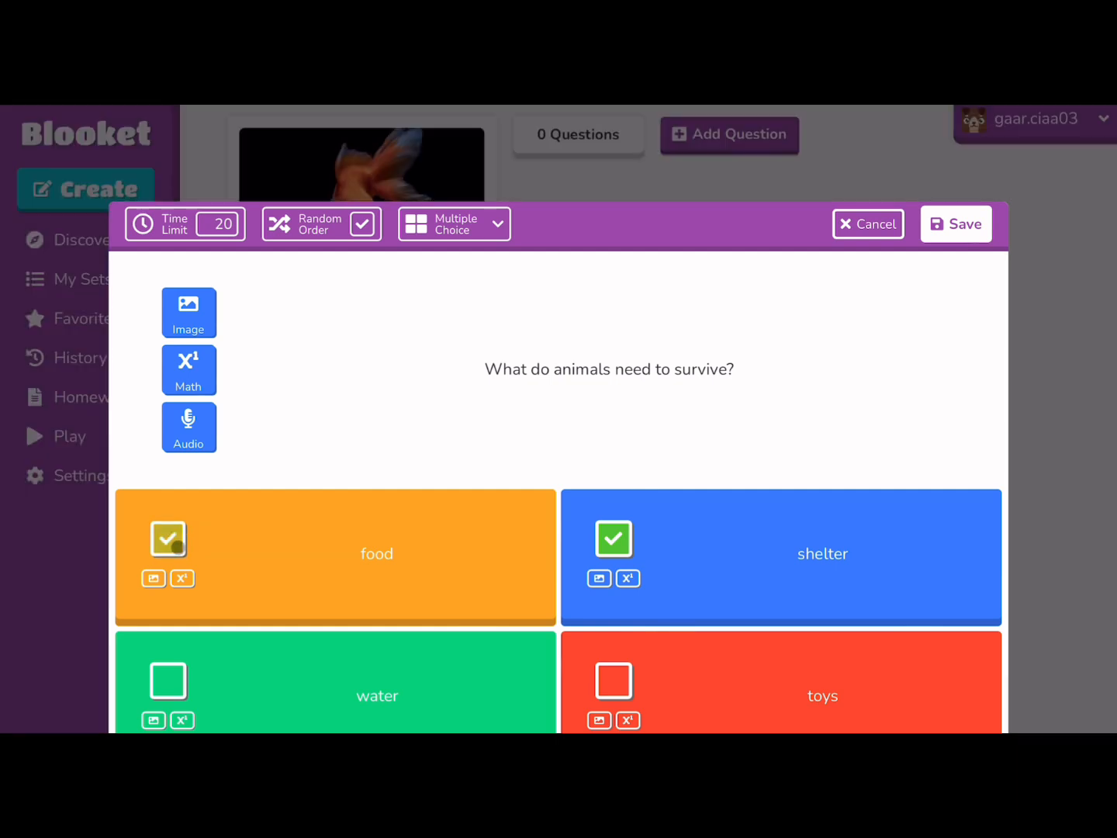
pyautogui.click(169, 680)
pyautogui.click(723, 356)
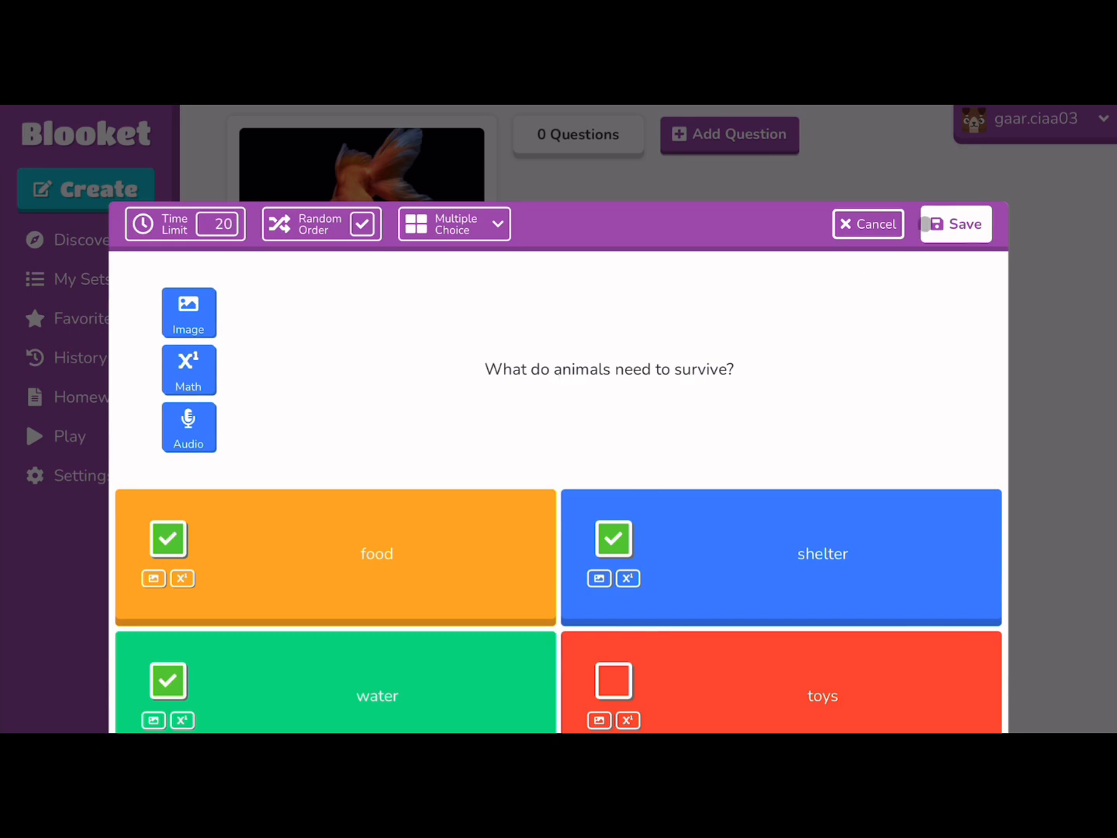
pyautogui.click(950, 227)
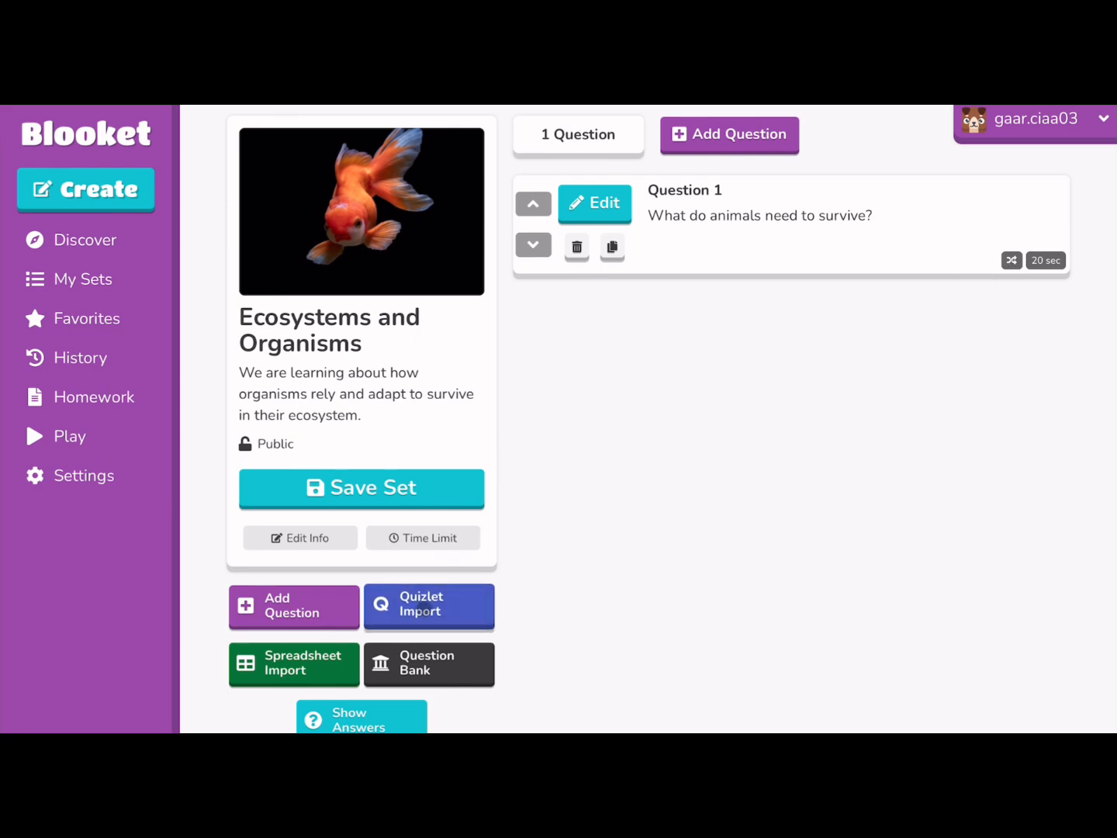
# - Start a Quizlet import for the set and search Quizlet for "organisms and their environment"
pyautogui.click(422, 609)
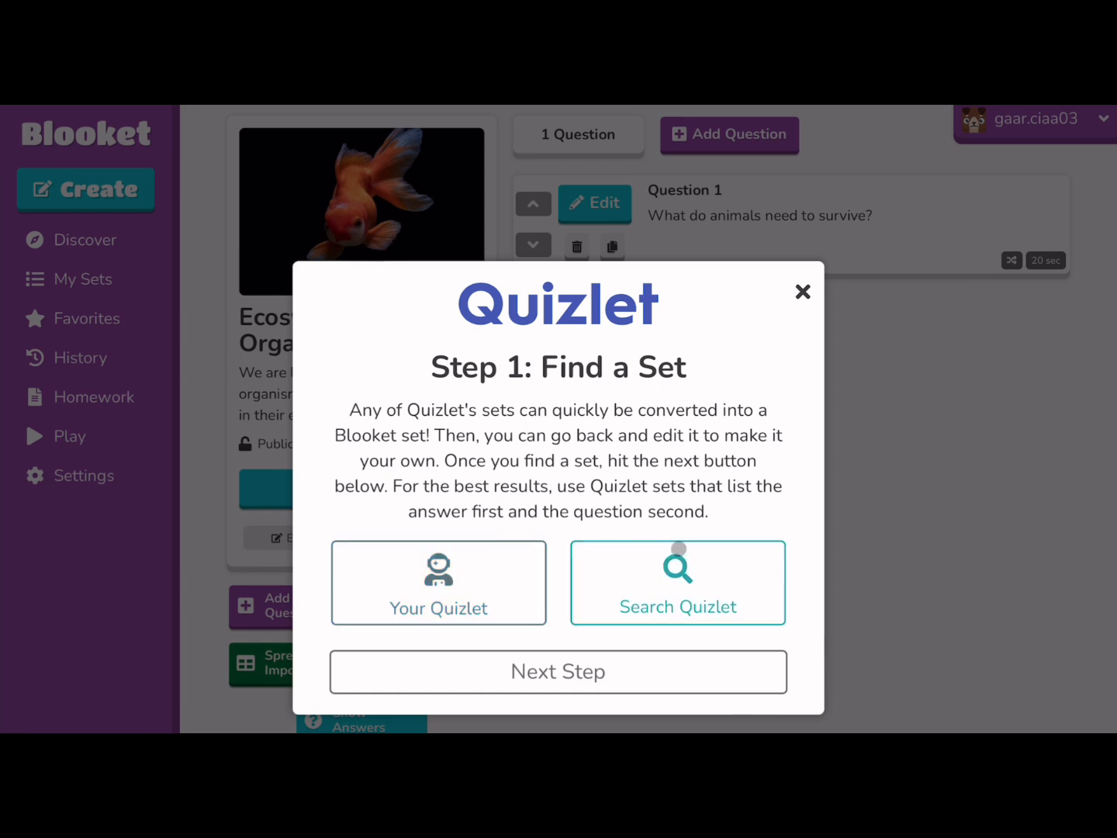
pyautogui.click(679, 583)
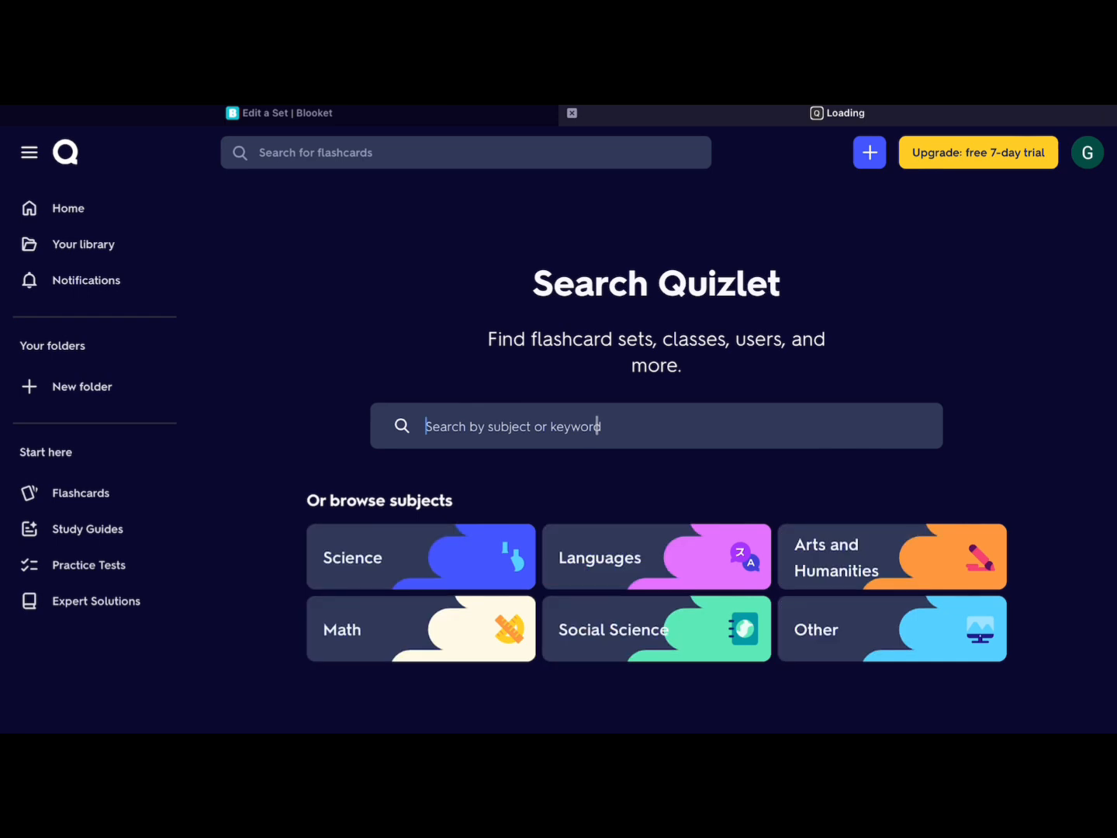
pyautogui.write('organi')
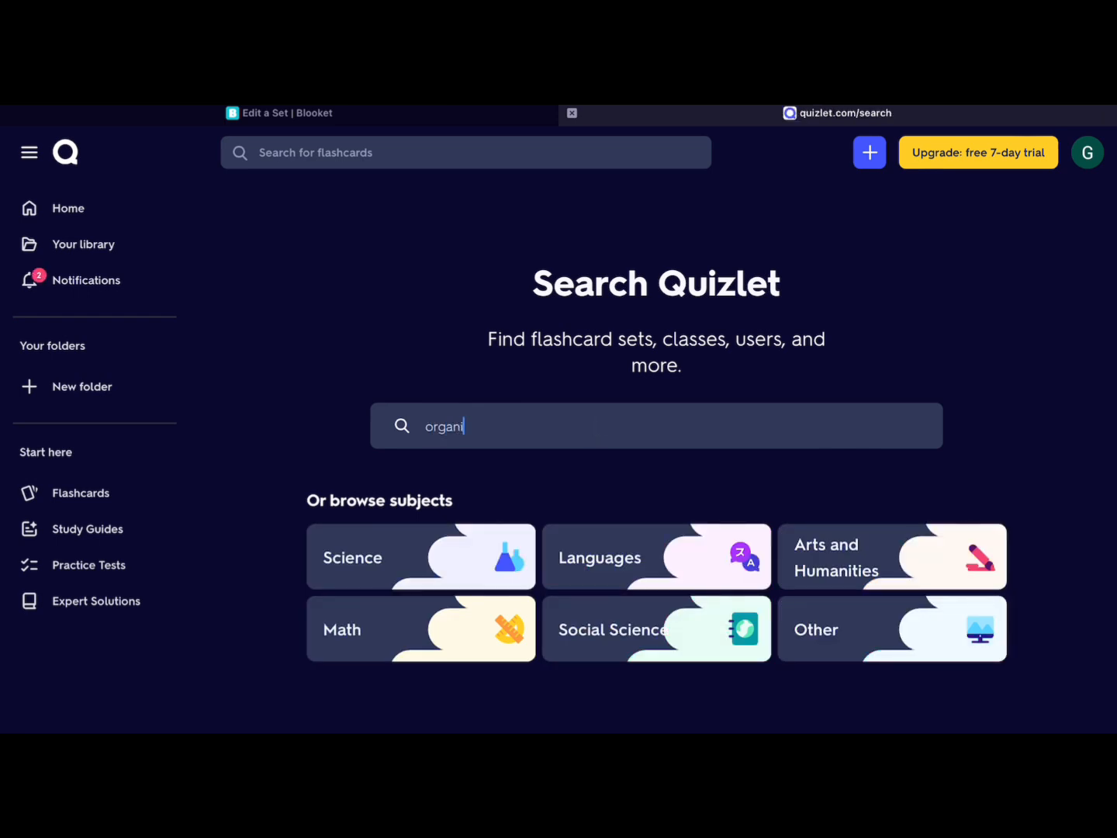
pyautogui.write('sms')
pyautogui.write(' yo')
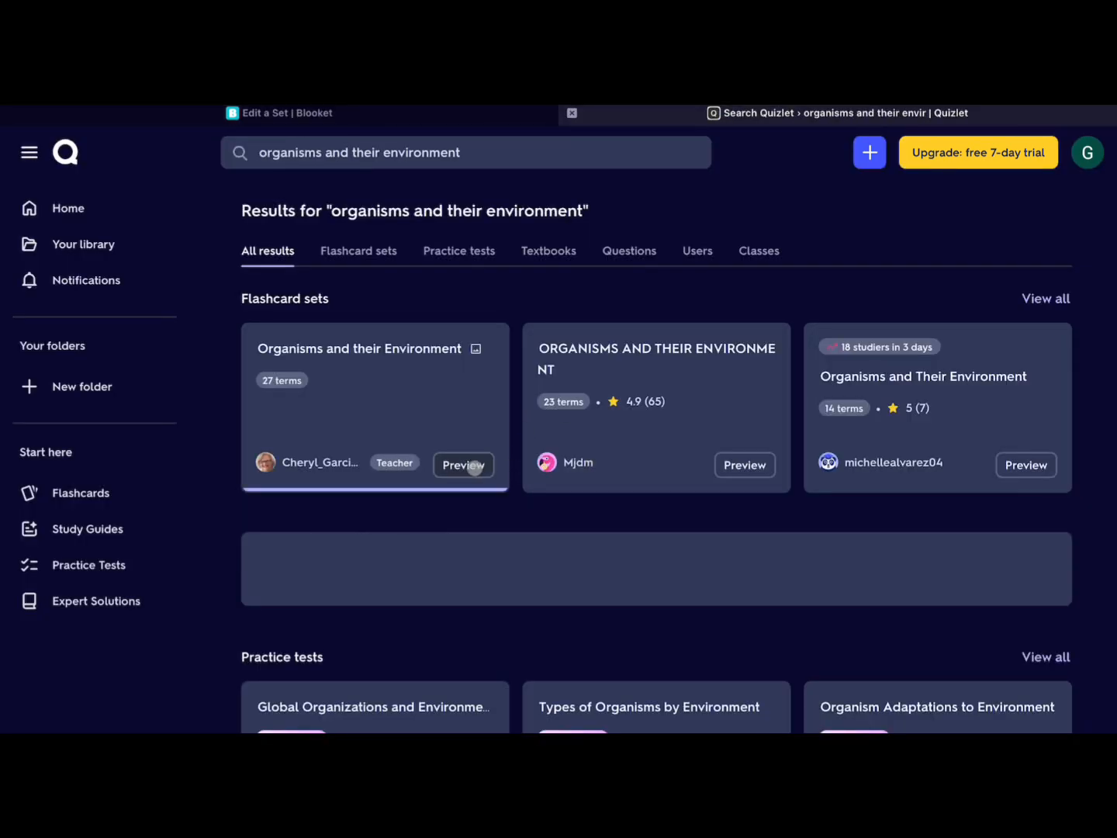
# - Preview the terms of the 27-term "Organisms and their Environment" flashcard set, and close the preview
pyautogui.click(469, 462)
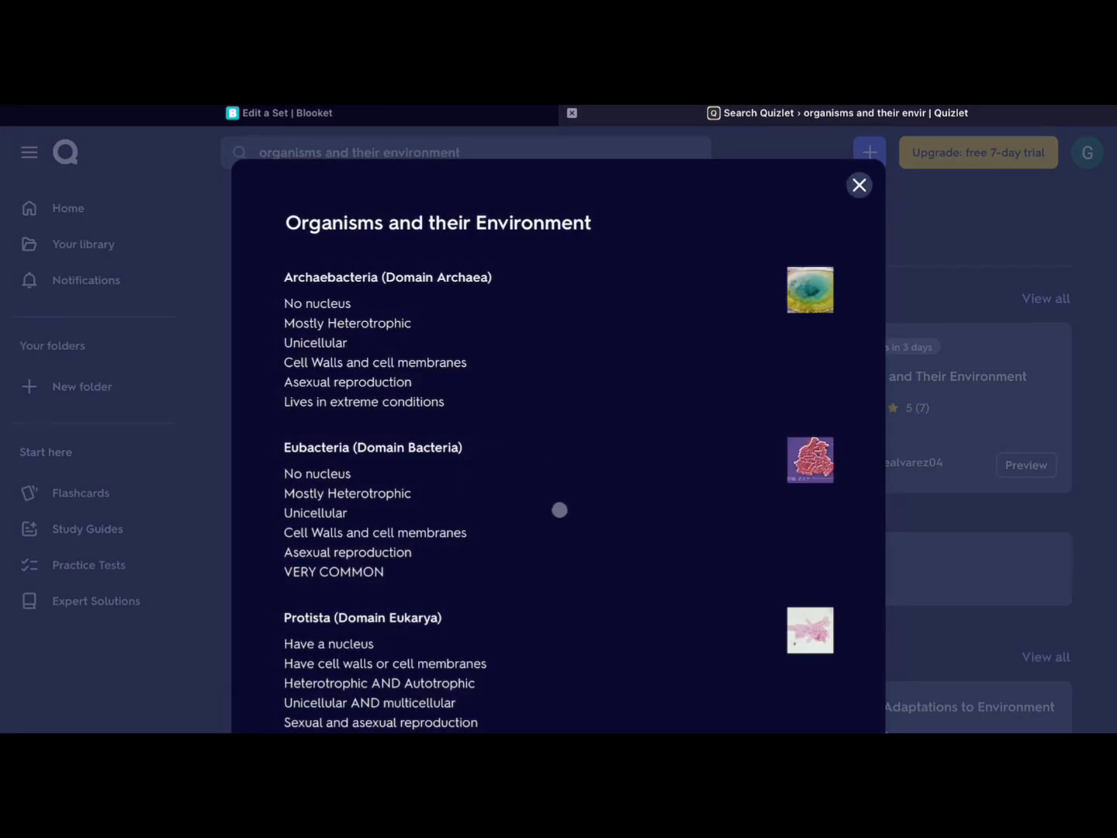
pyautogui.scroll(-5, 566, 535)
pyautogui.scroll(-1, 572, 550)
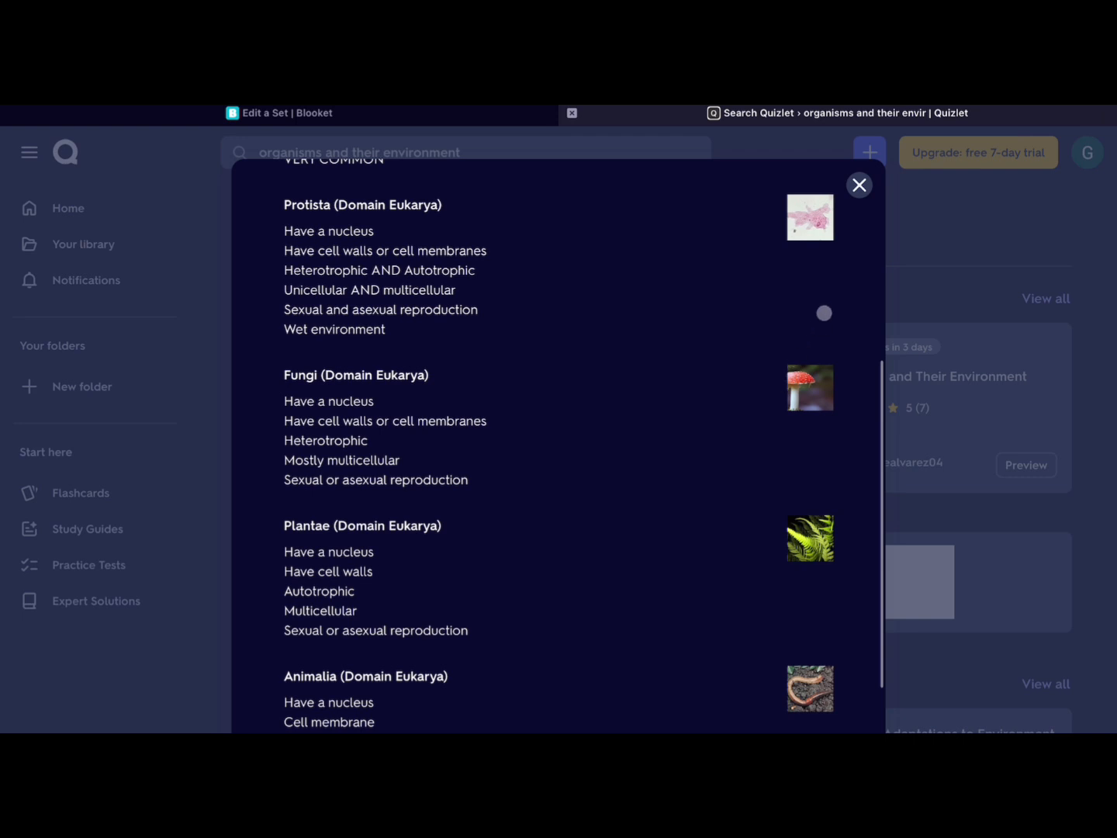
pyautogui.click(859, 184)
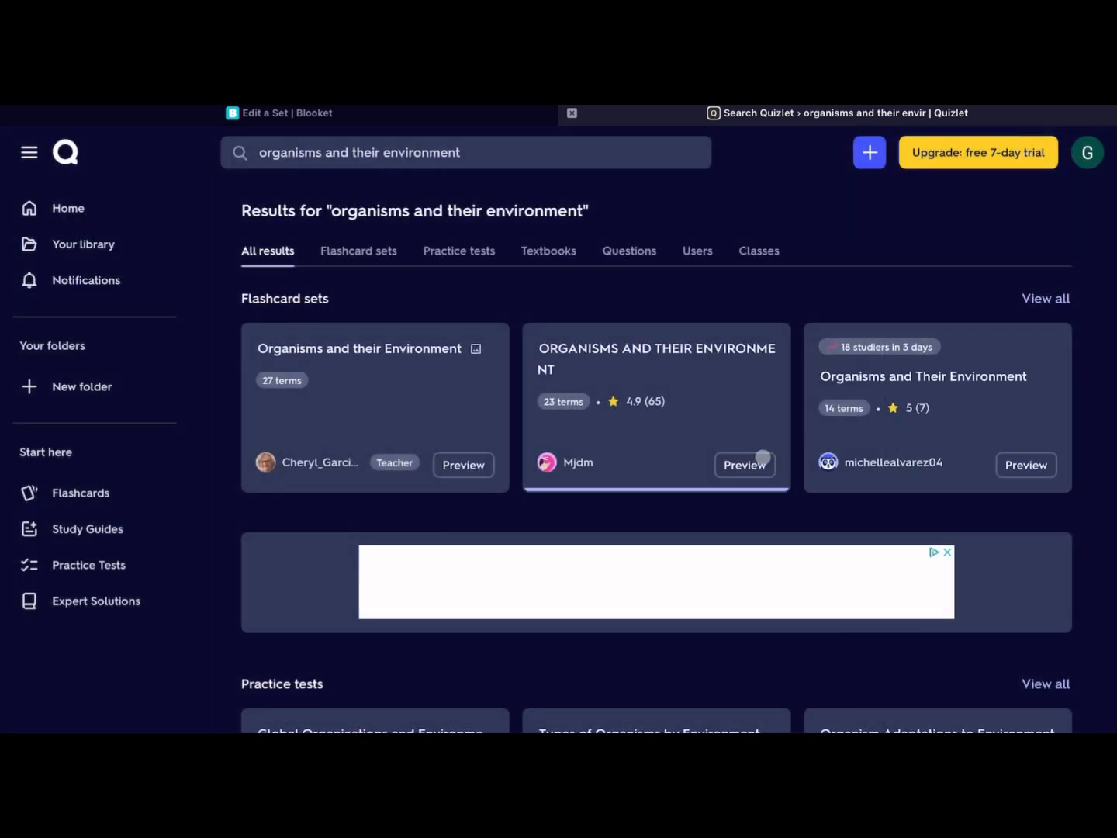
# - Examine the example questions and extra options of the "Types of Organisms by Environment" practice test, and return to the search results
pyautogui.scroll(-2, 760, 458)
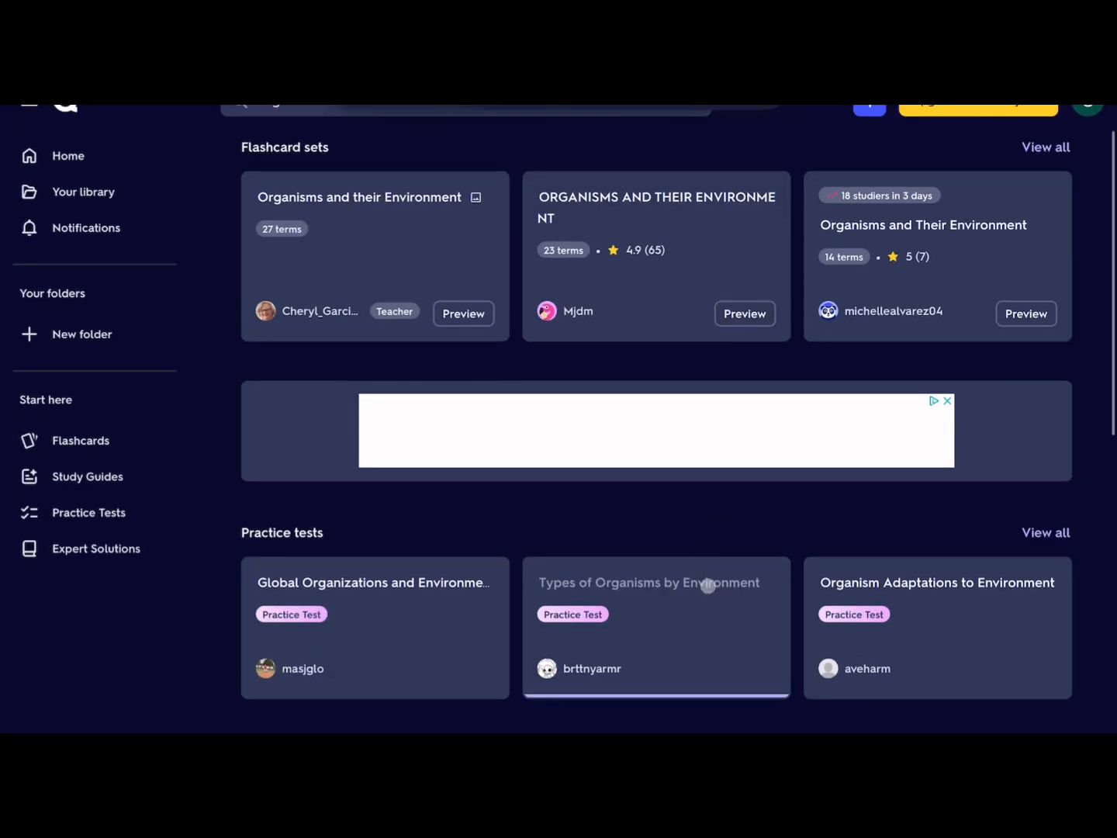
pyautogui.click(707, 585)
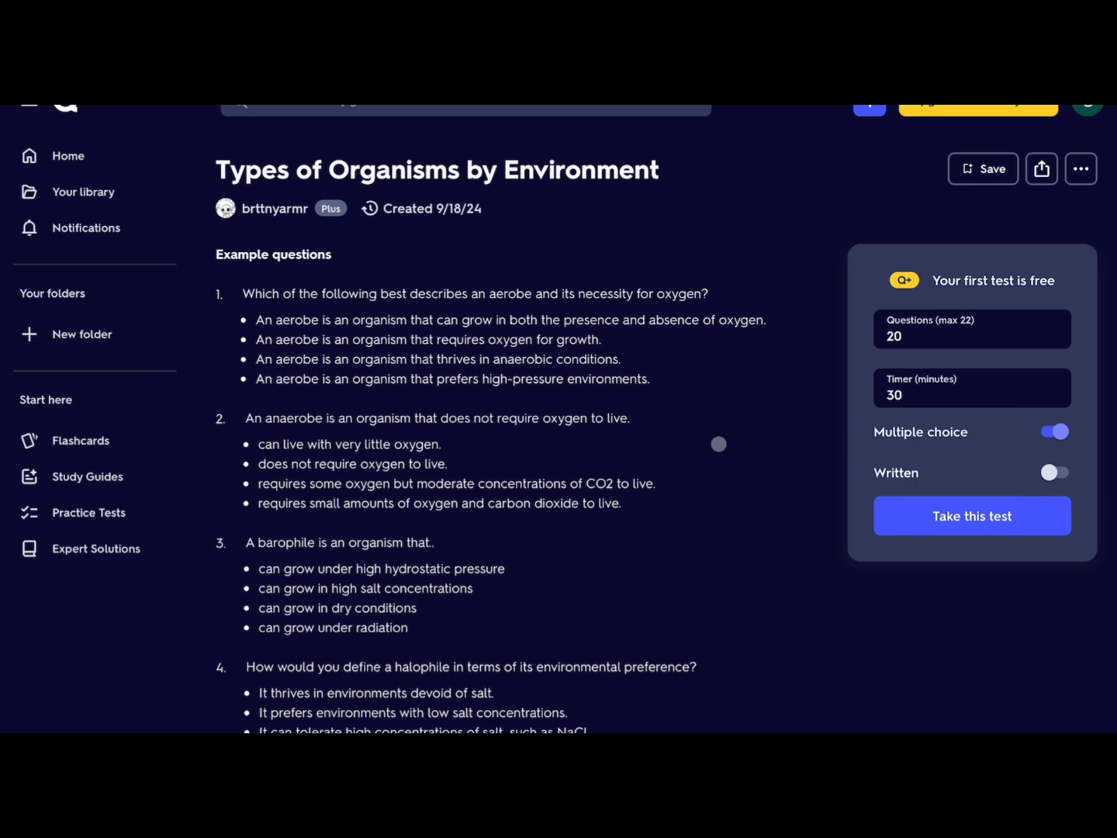
pyautogui.scroll(-9, 718, 444)
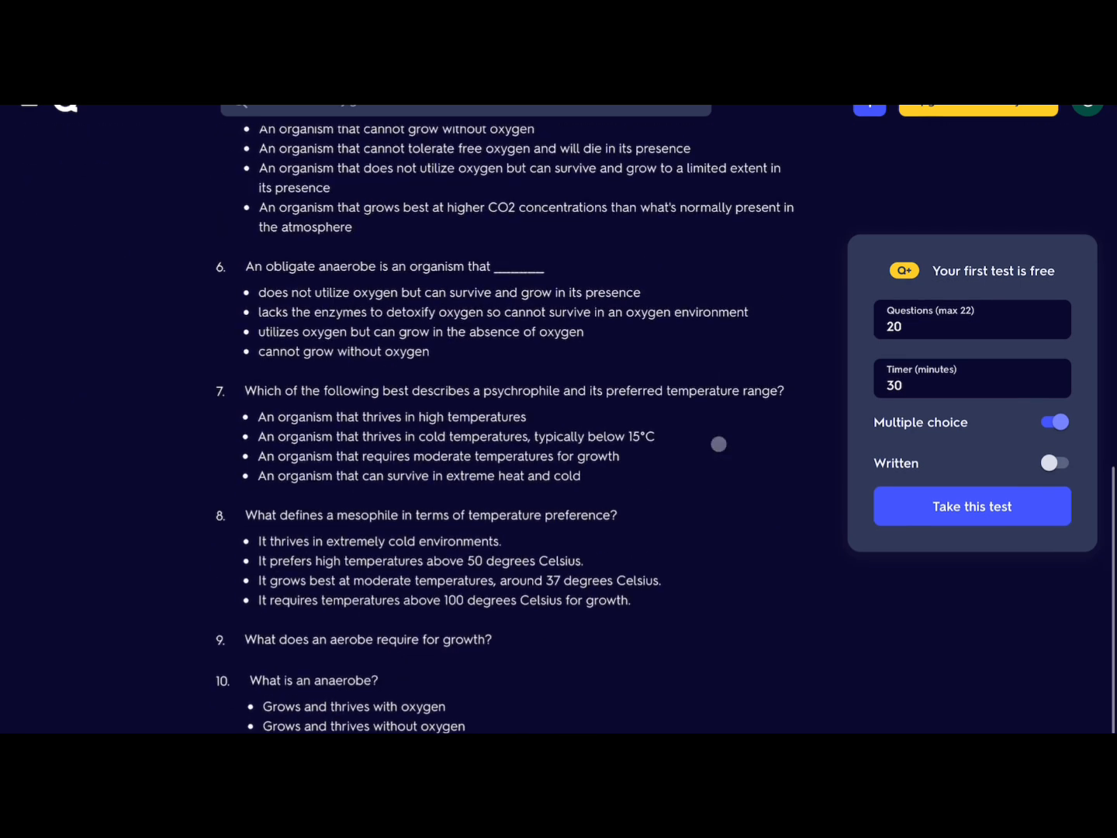
pyautogui.scroll(10, 782, 376)
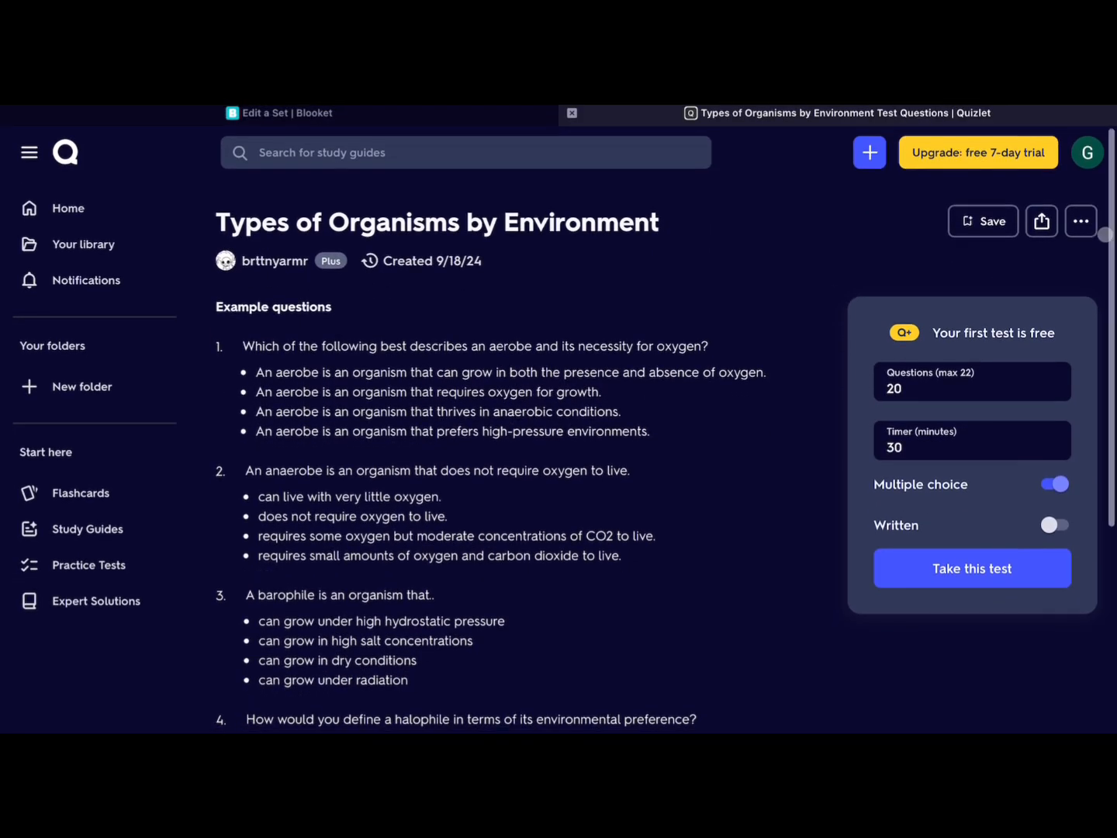
pyautogui.click(1082, 222)
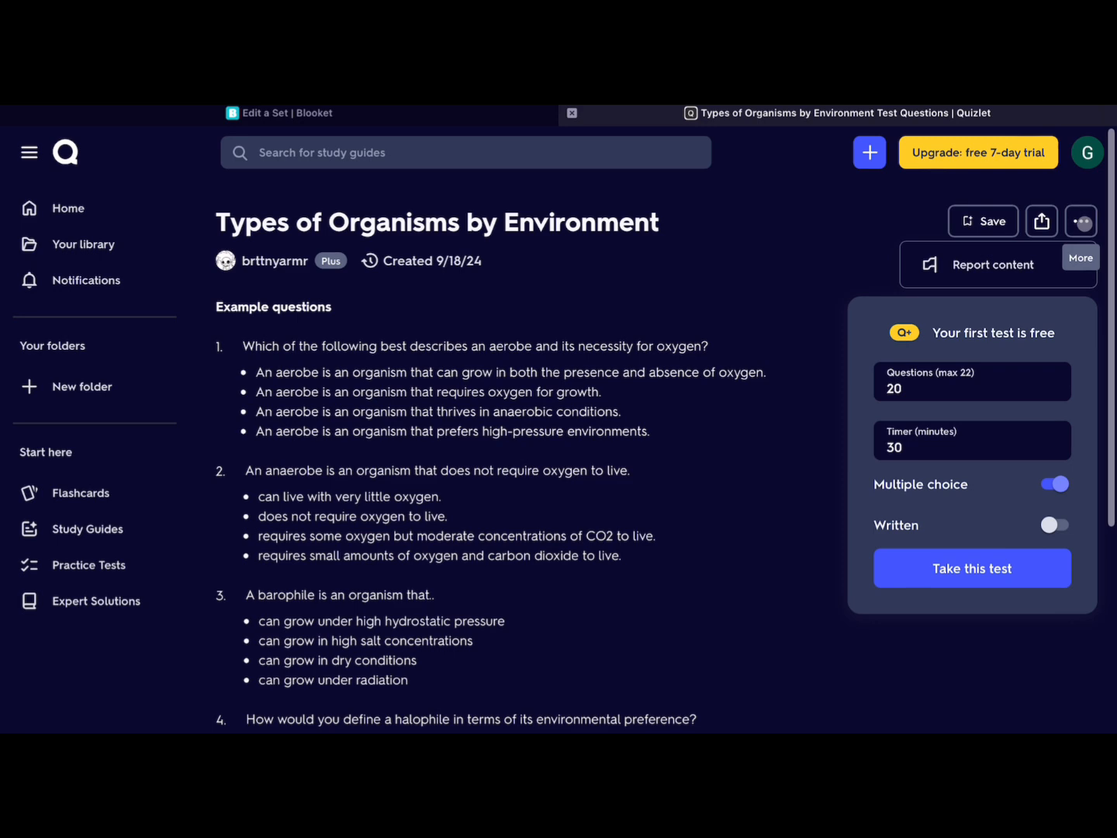
pyautogui.hotkey('alt', 'Left')
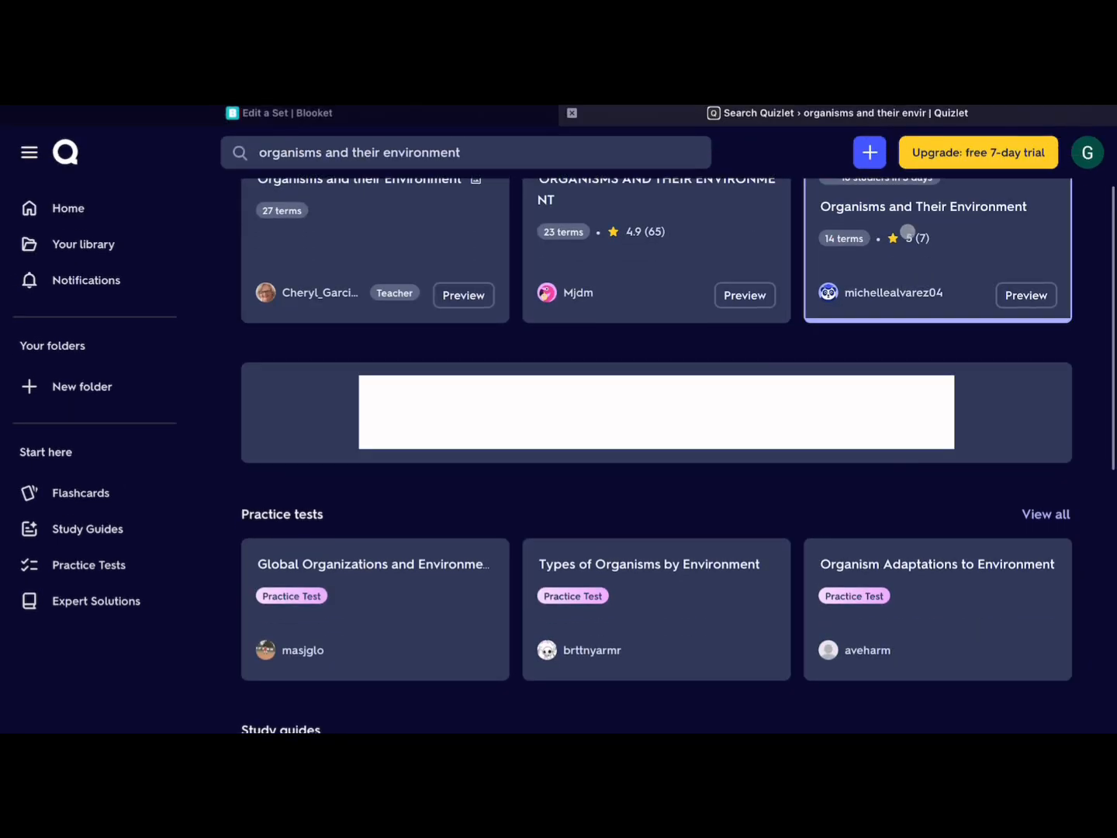
# - Make an own copy of the 14-term "Organisms and Their Environment" flashcard set and exit its practice mode
pyautogui.click(906, 231)
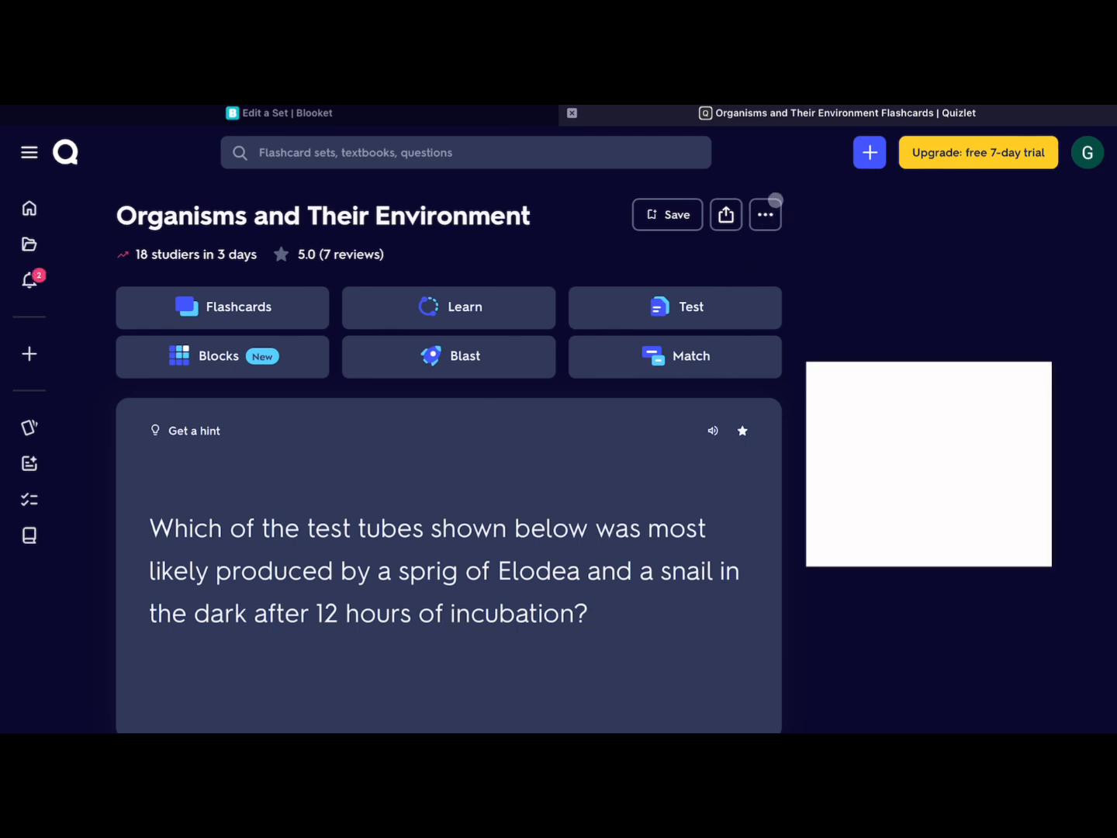
pyautogui.click(766, 215)
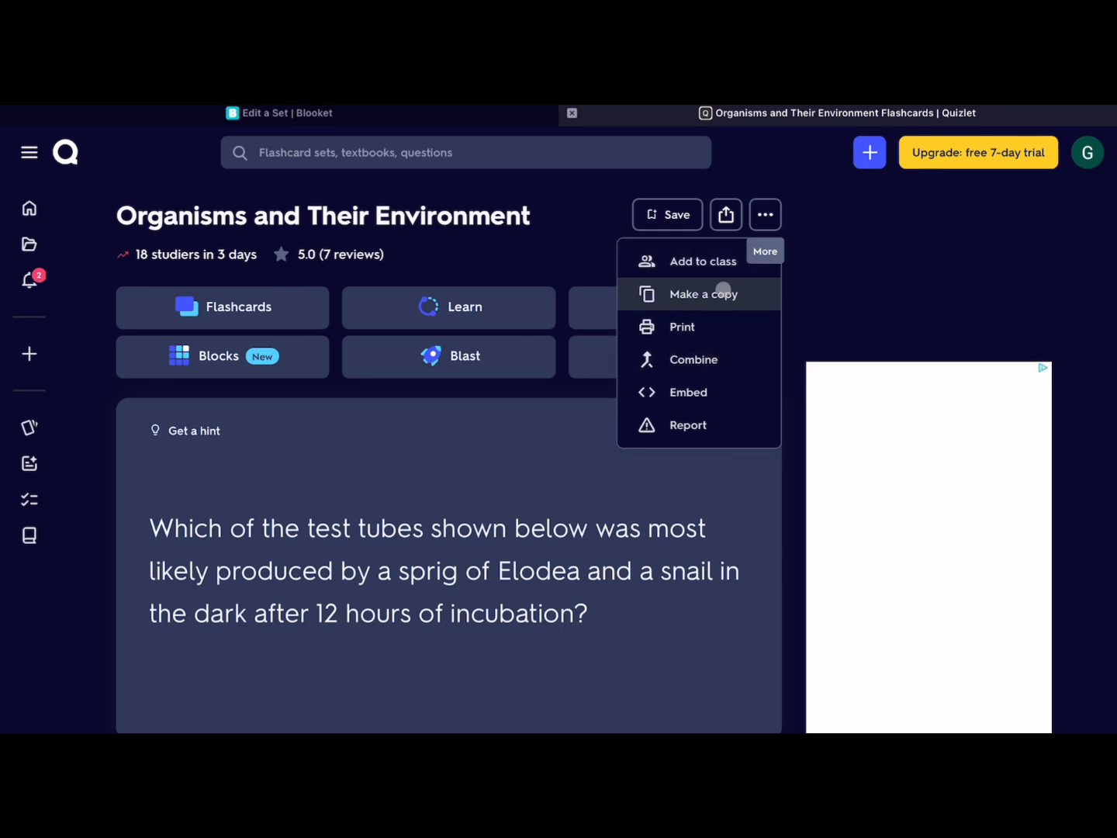
pyautogui.click(762, 313)
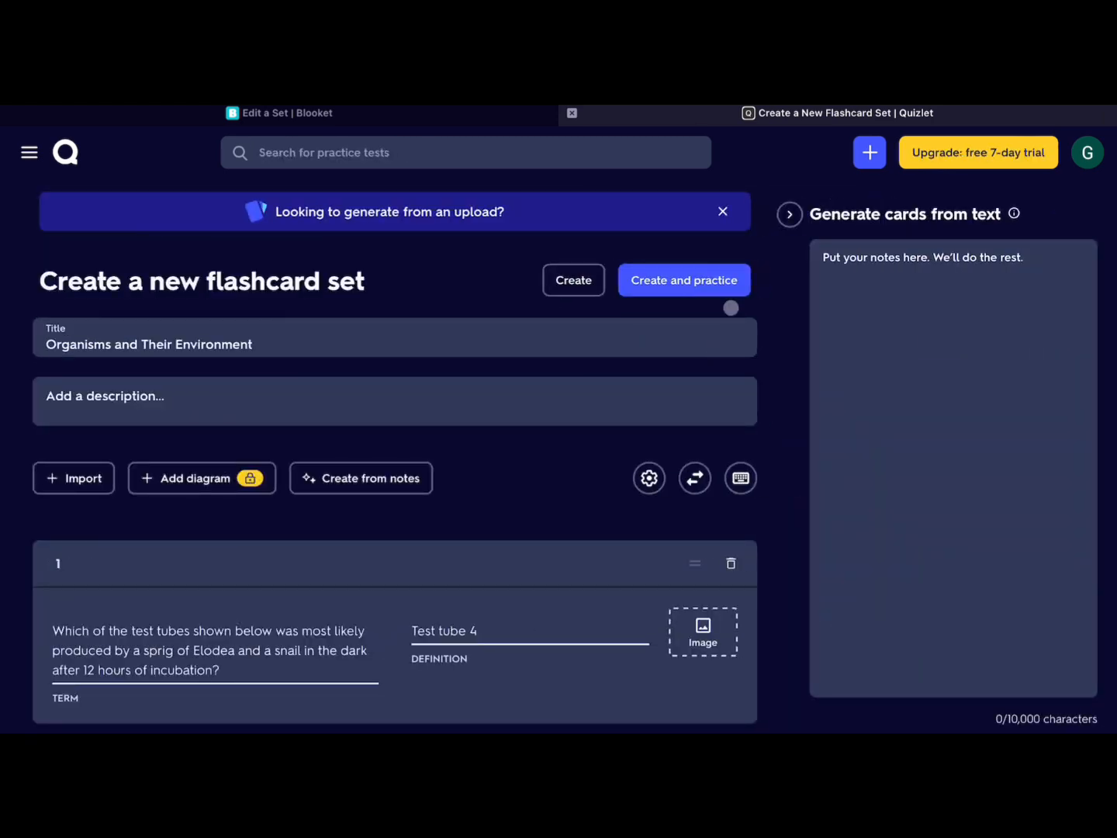
pyautogui.click(716, 280)
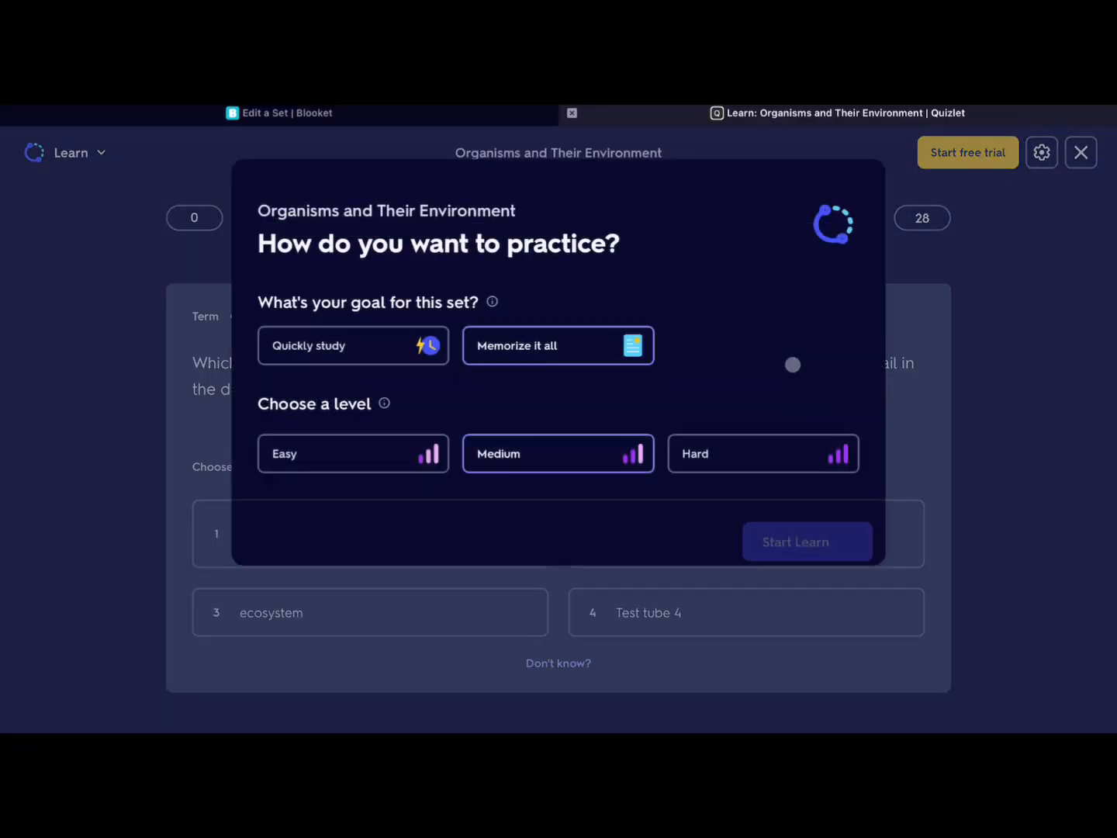
pyautogui.click(969, 512)
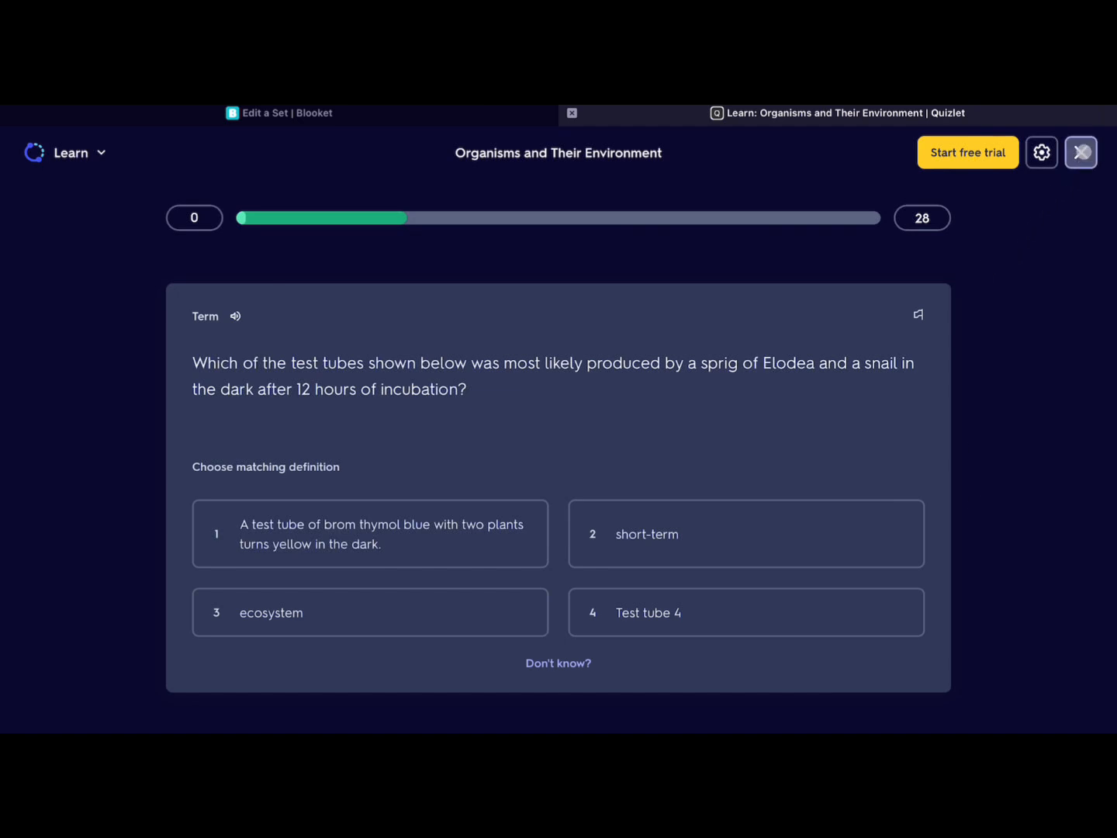
pyautogui.click(1082, 152)
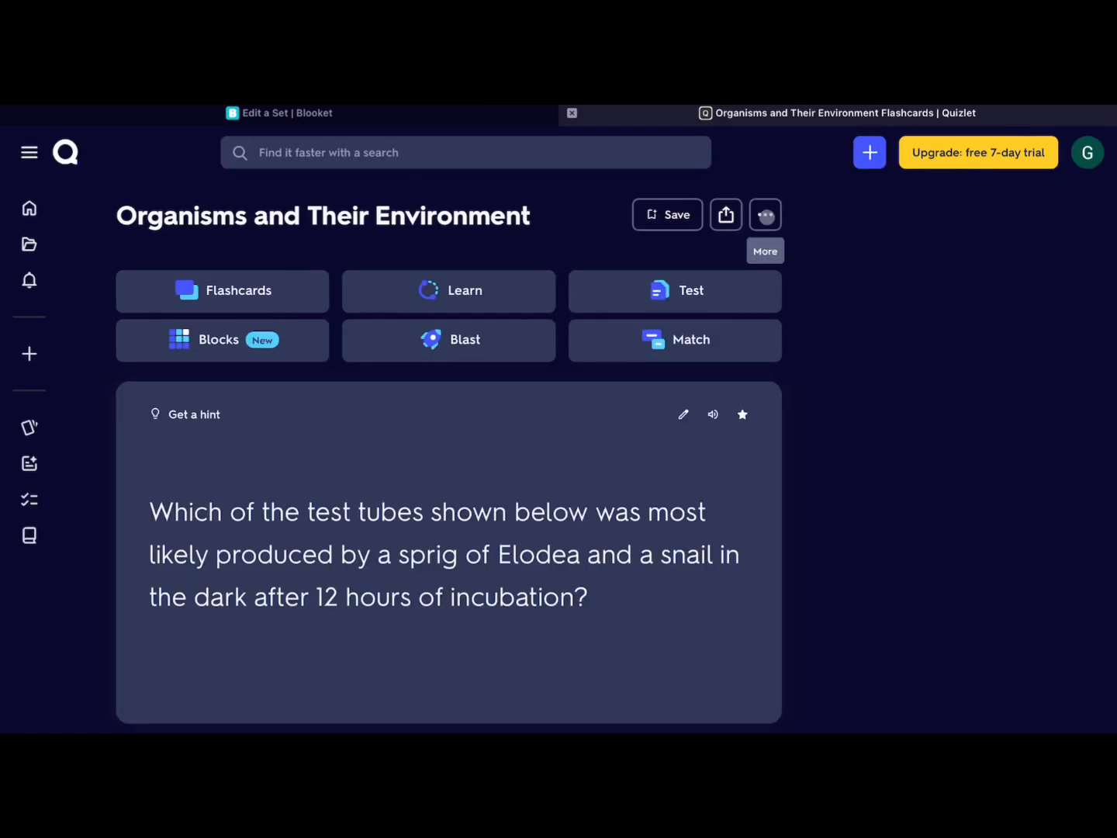
# - Export the copied flashcard set and copy its exported text
pyautogui.click(765, 215)
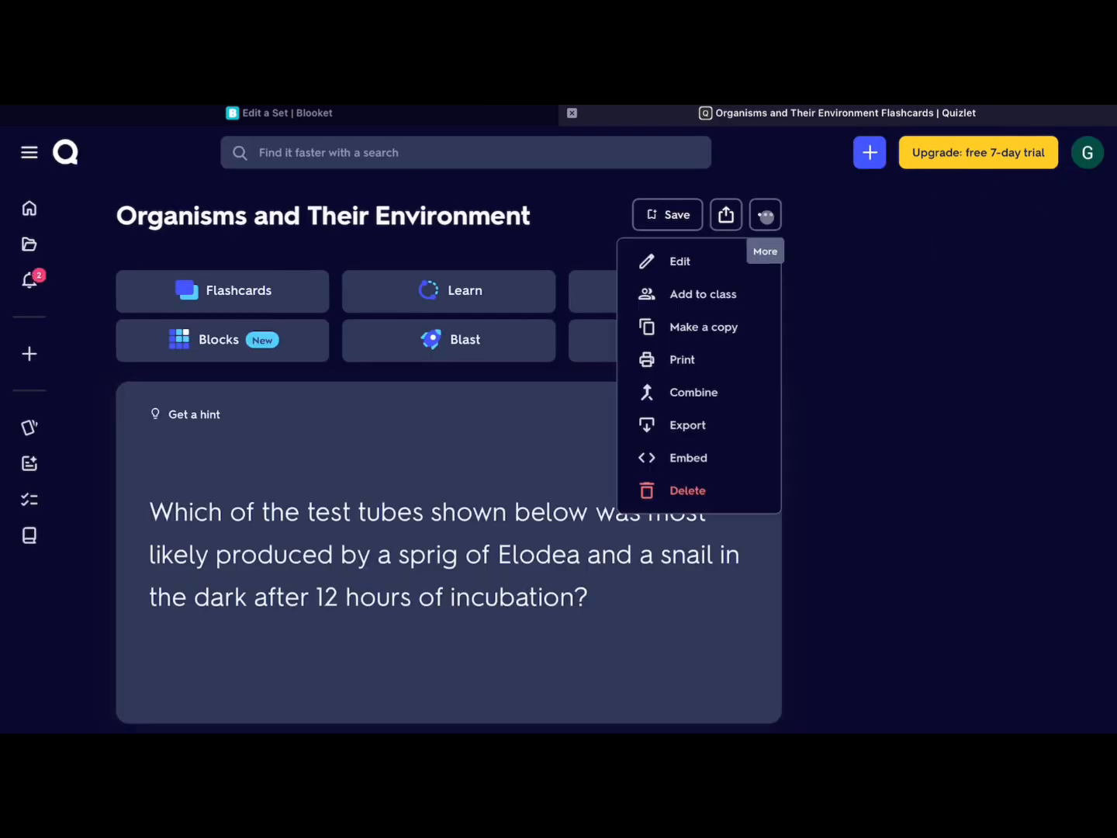
pyautogui.click(687, 424)
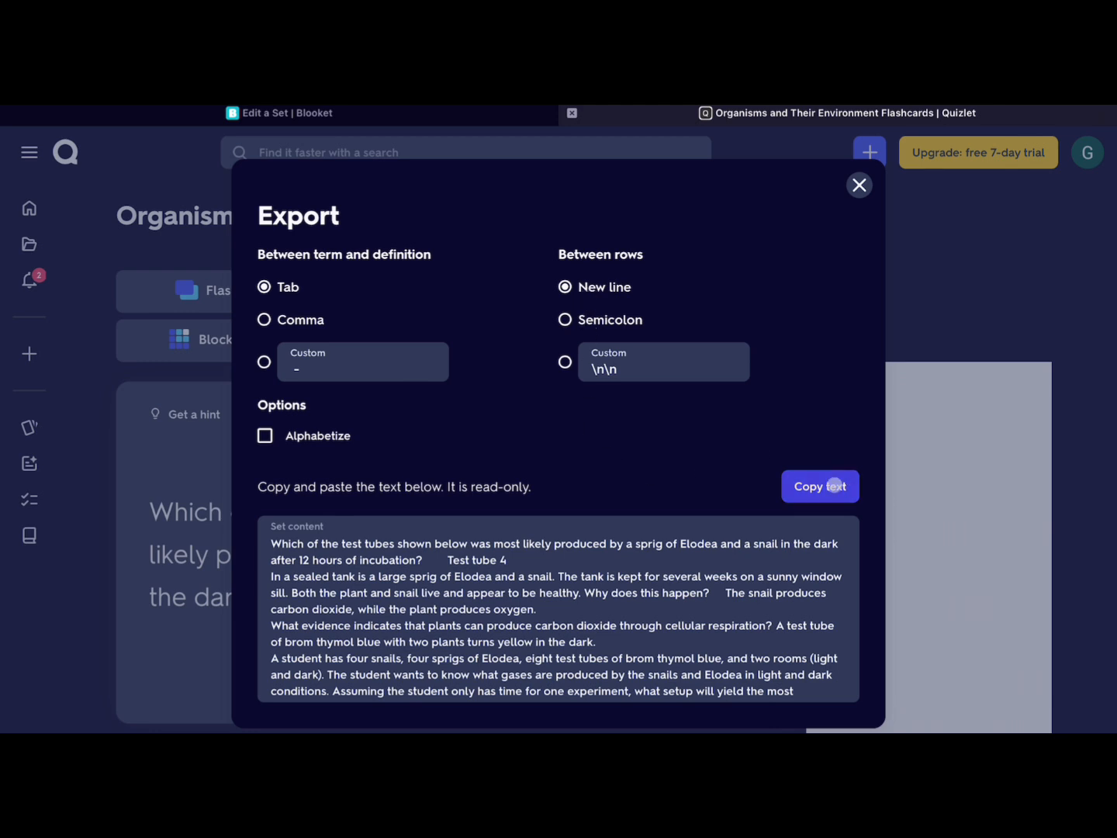
pyautogui.click(835, 486)
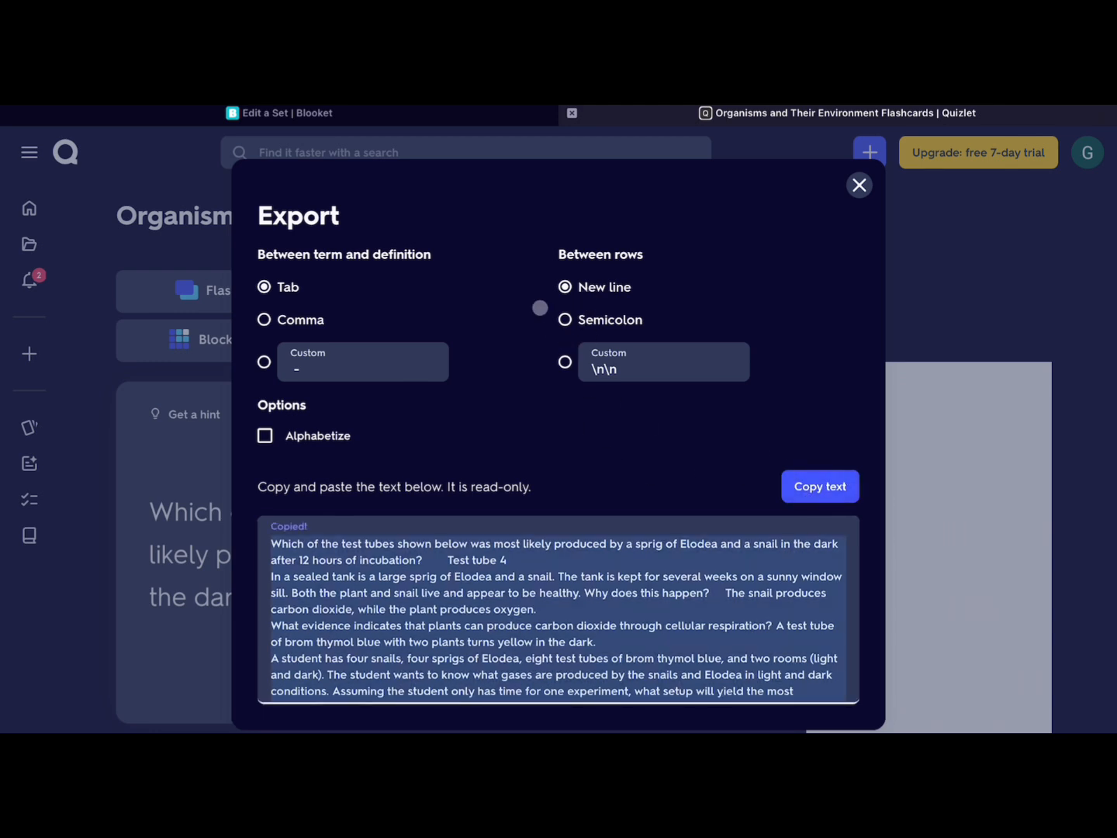
# - Switch to the Blooket set editor, paste the exported Quizlet text into the Quizlet import, and add its questions
pyautogui.click(390, 108)
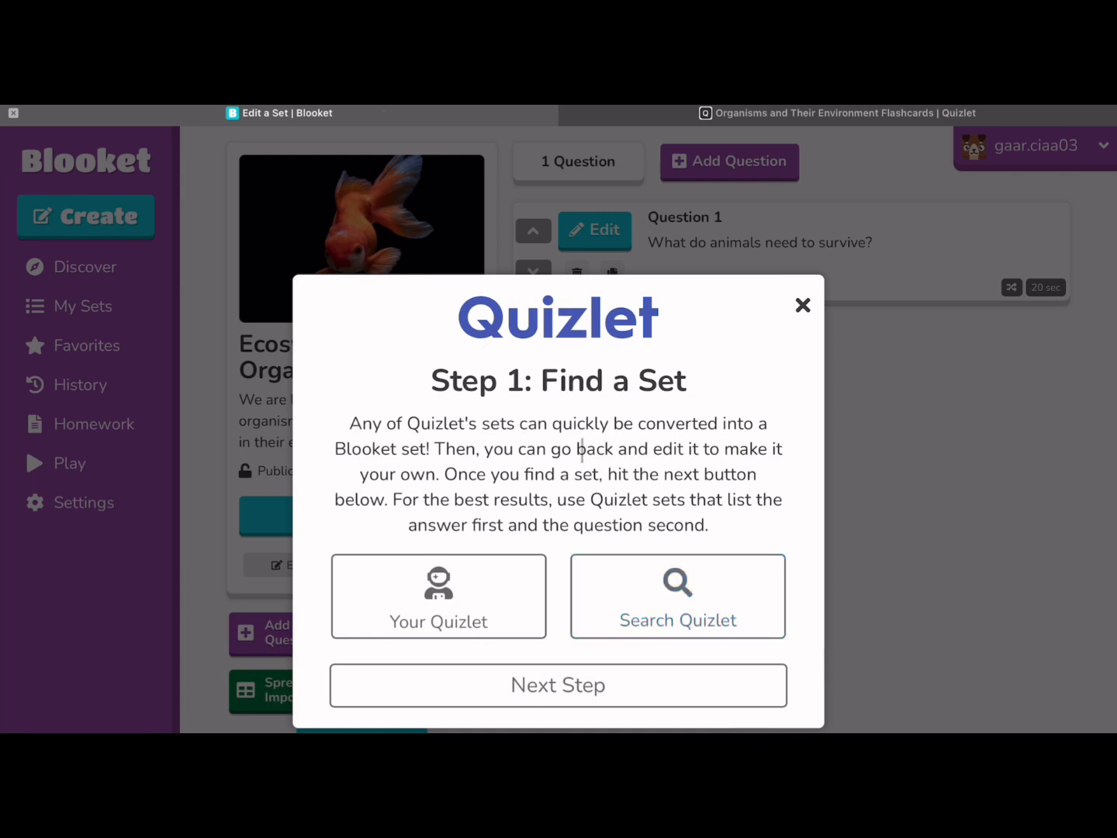
pyautogui.click(613, 681)
pyautogui.scroll(-3, 613, 679)
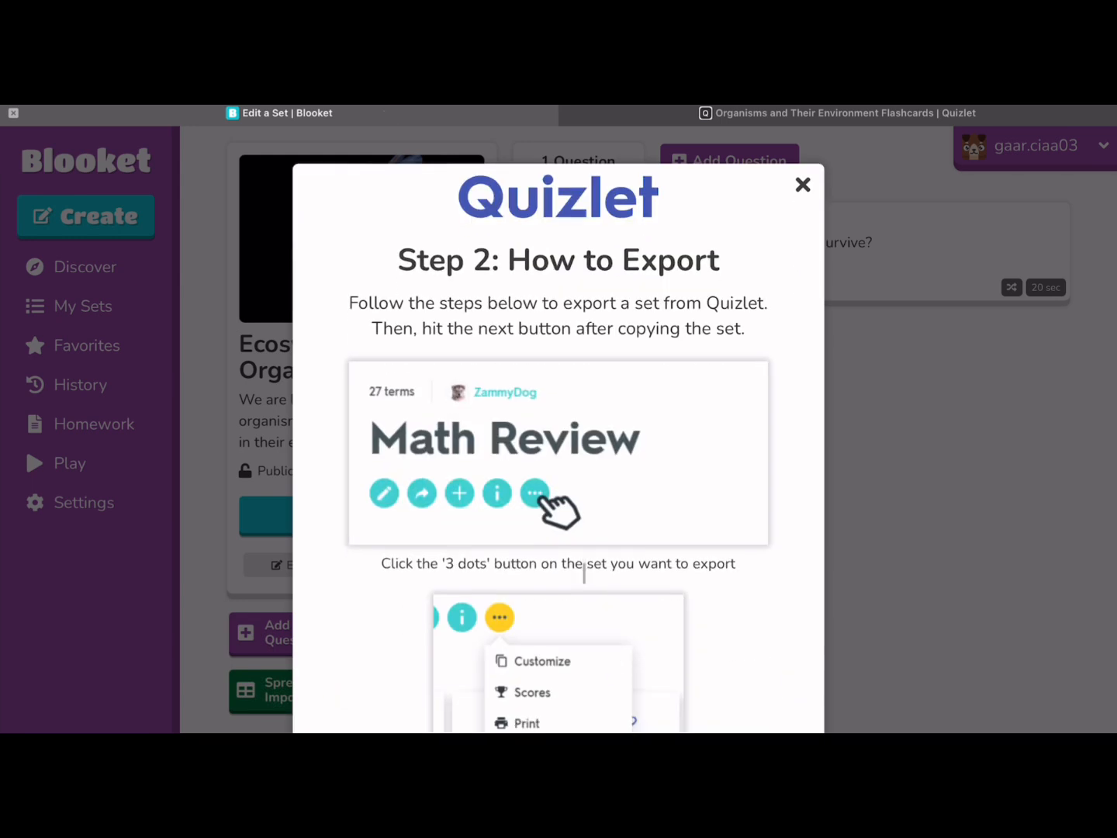
pyautogui.scroll(-5, 584, 572)
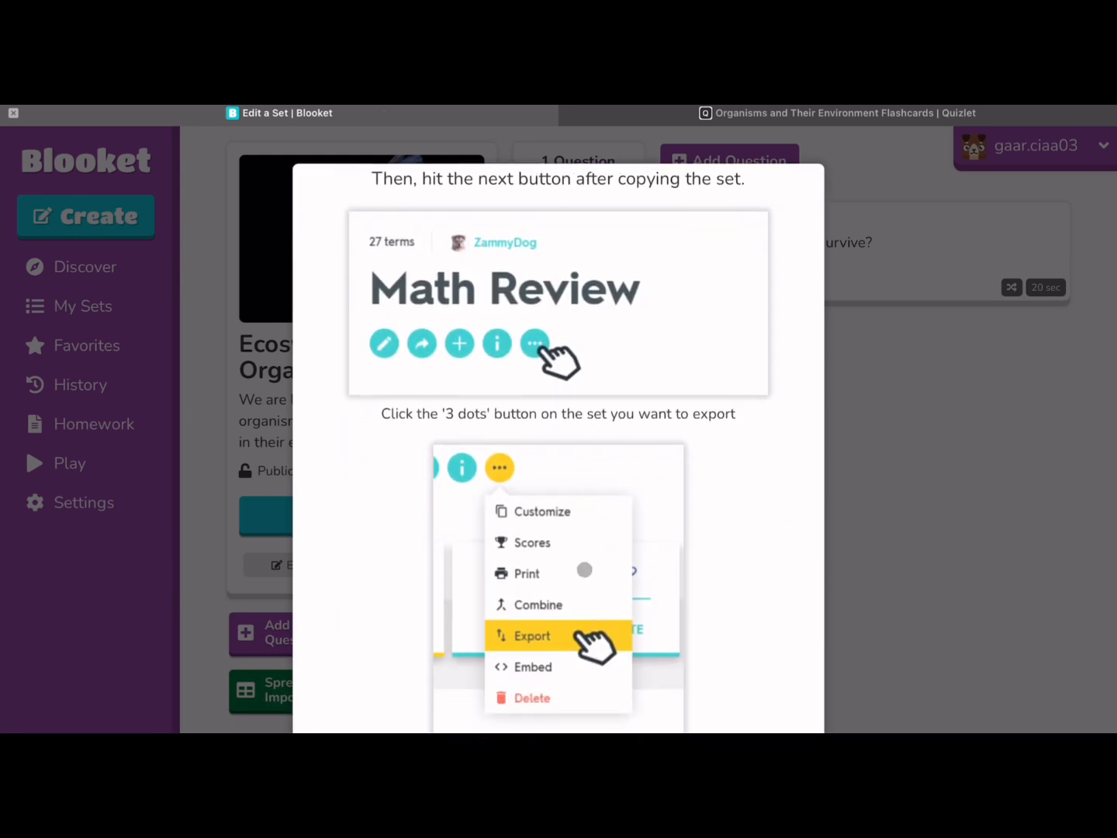
pyautogui.scroll(-3, 584, 569)
pyautogui.scroll(2, 584, 568)
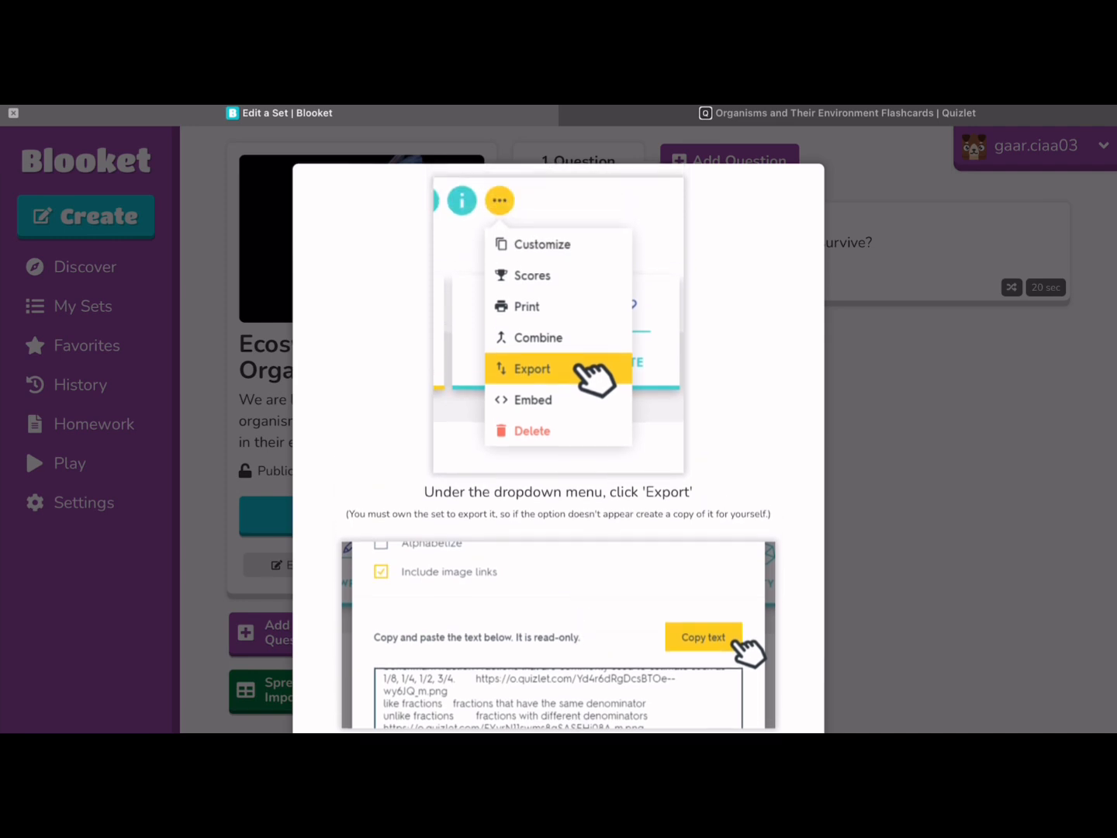
pyautogui.click(560, 679)
pyautogui.click(497, 578)
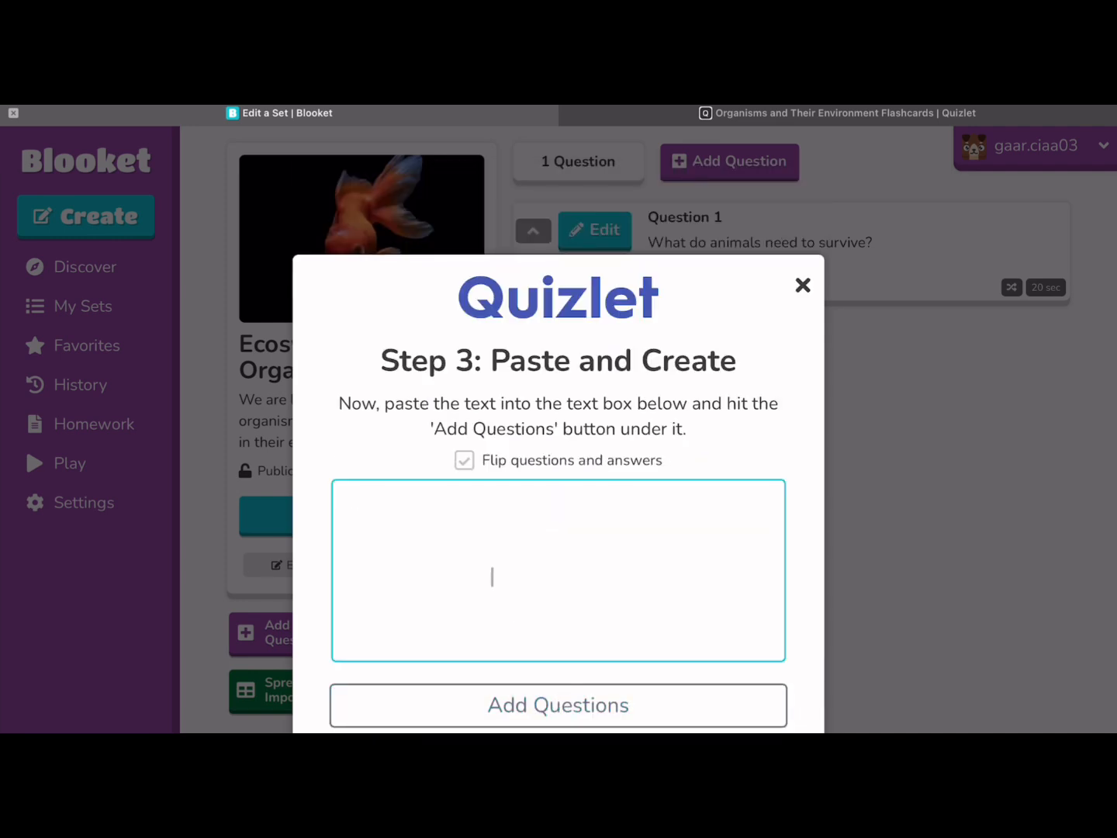
pyautogui.hotkey('ctrl', 'v')
pyautogui.click(545, 705)
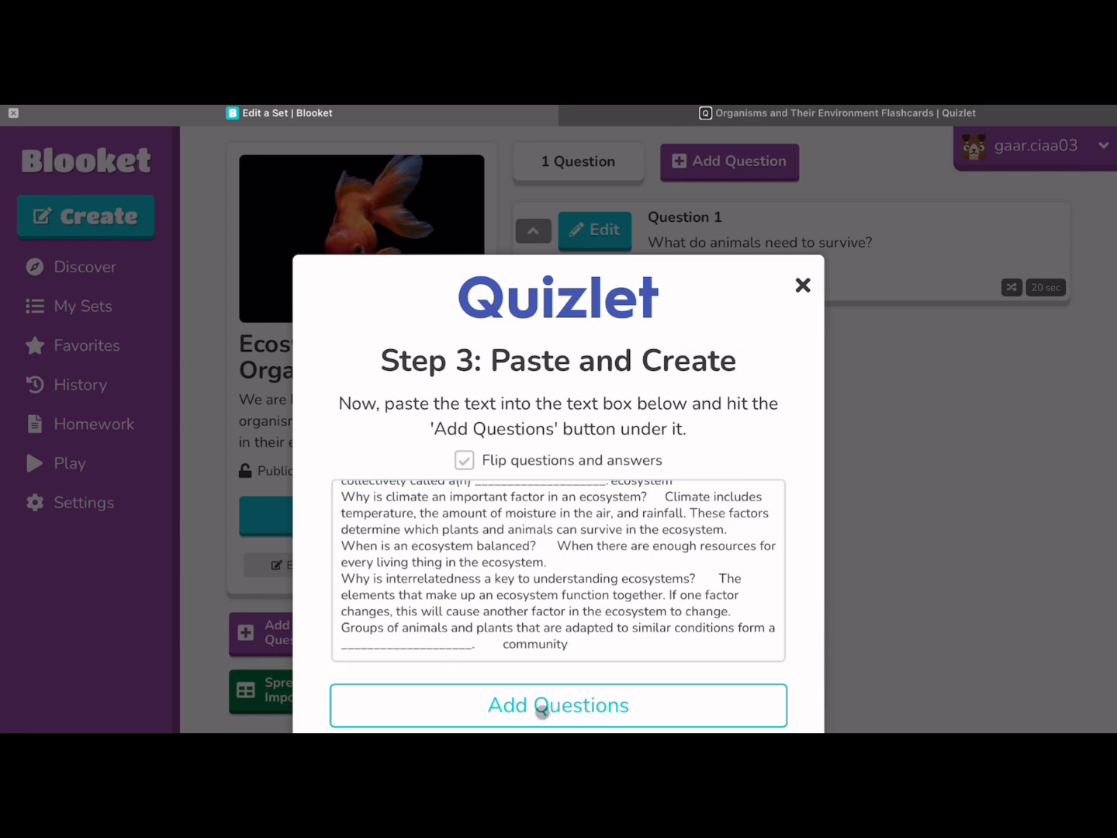
# - Review the imported questions with their answers shown, and save the "Ecosystems and Organisms" set
pyautogui.scroll(-15, 754, 578)
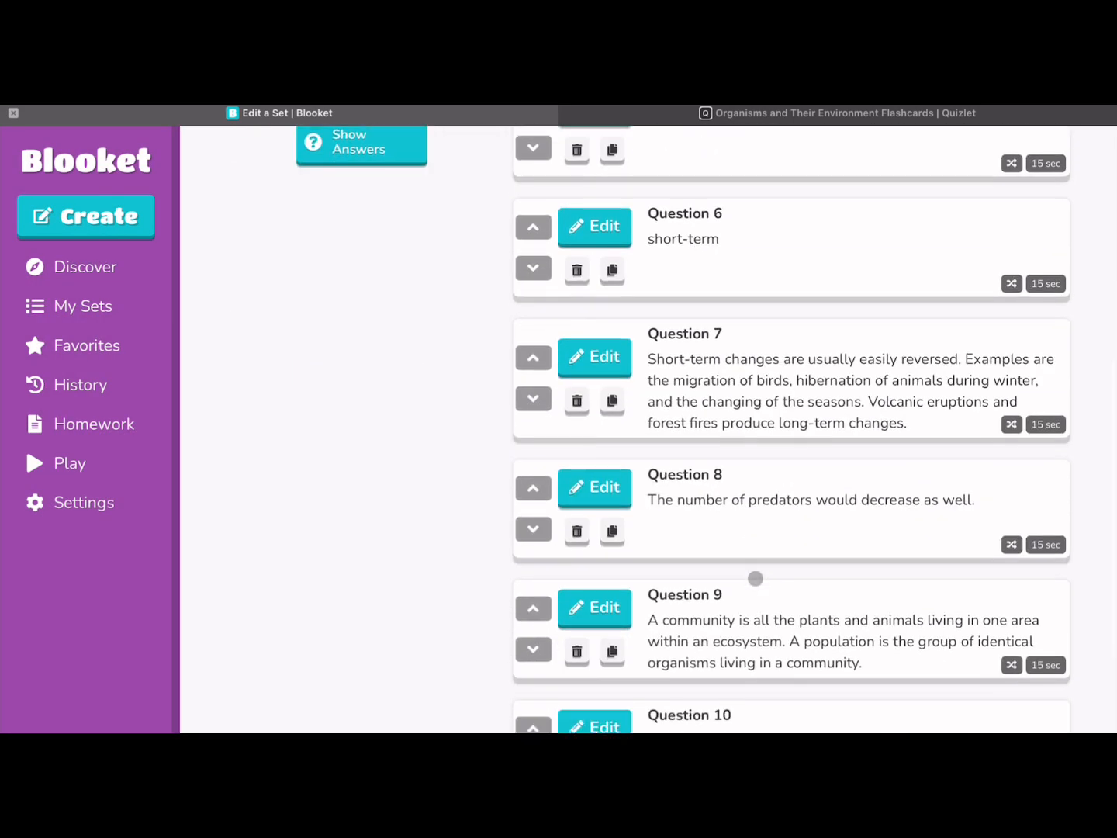
pyautogui.scroll(2, 755, 578)
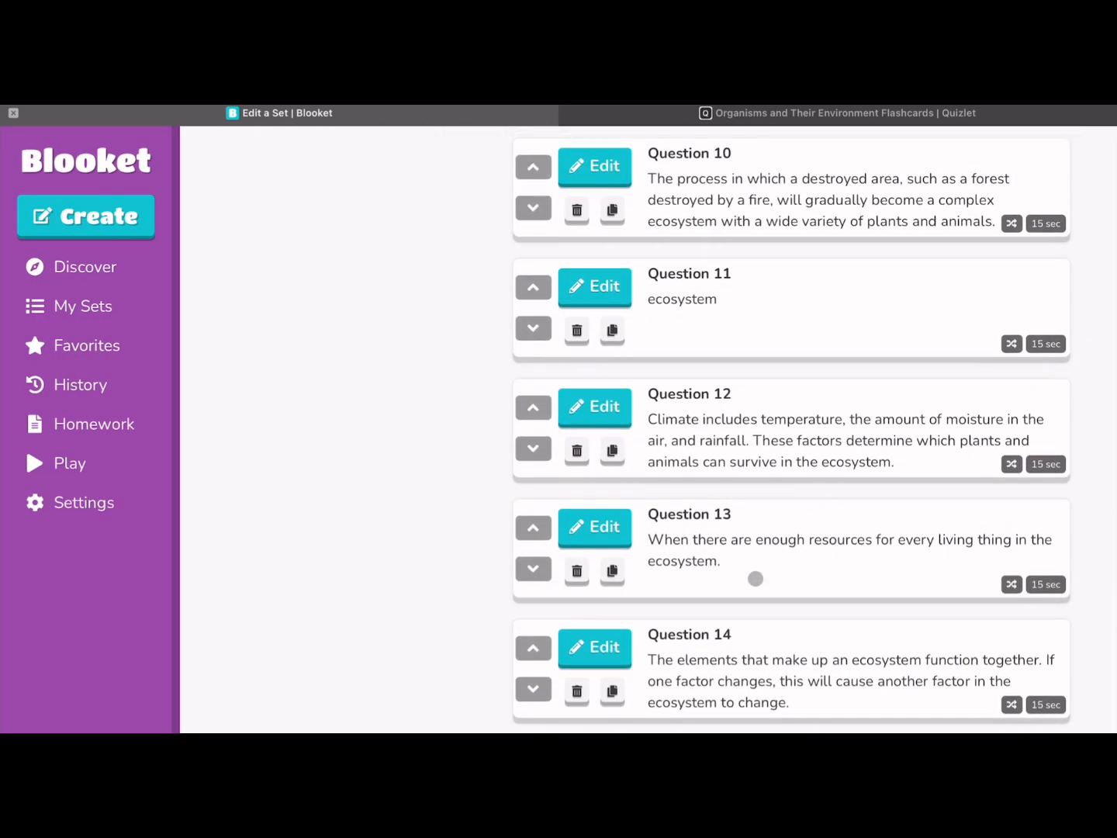
pyautogui.scroll(-1, 755, 578)
pyautogui.scroll(15, 359, 435)
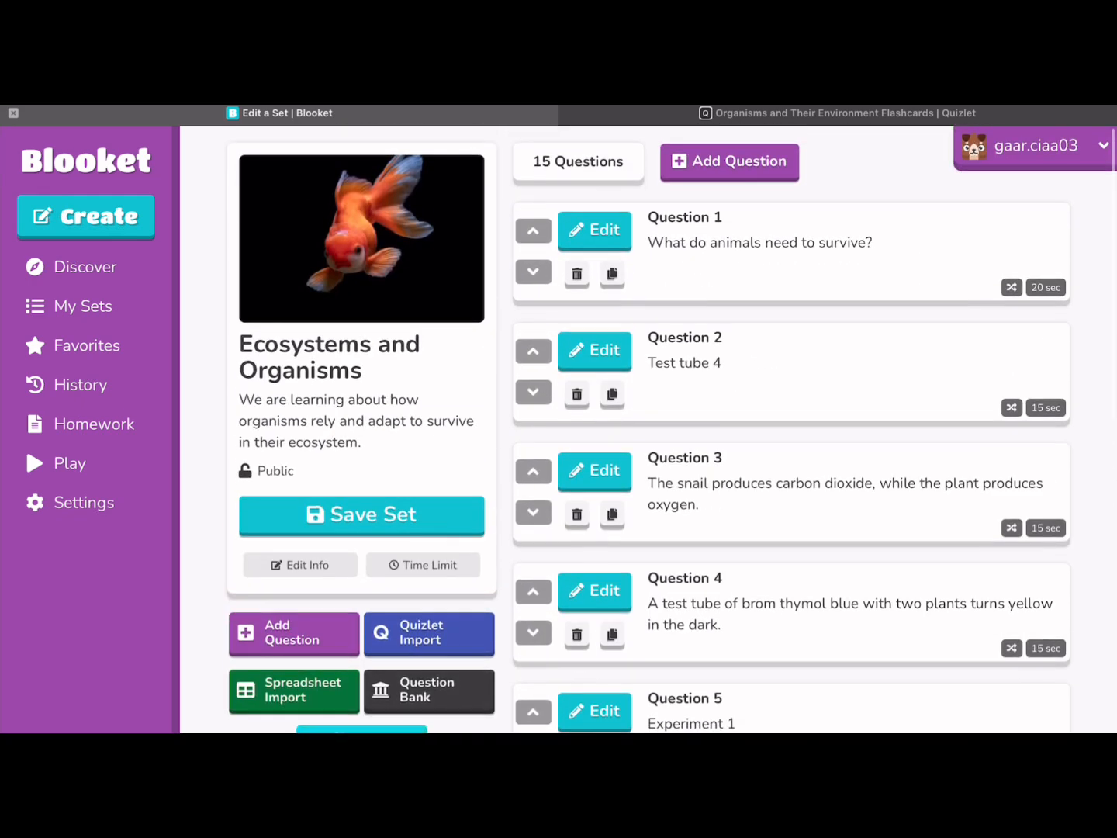
pyautogui.click(361, 729)
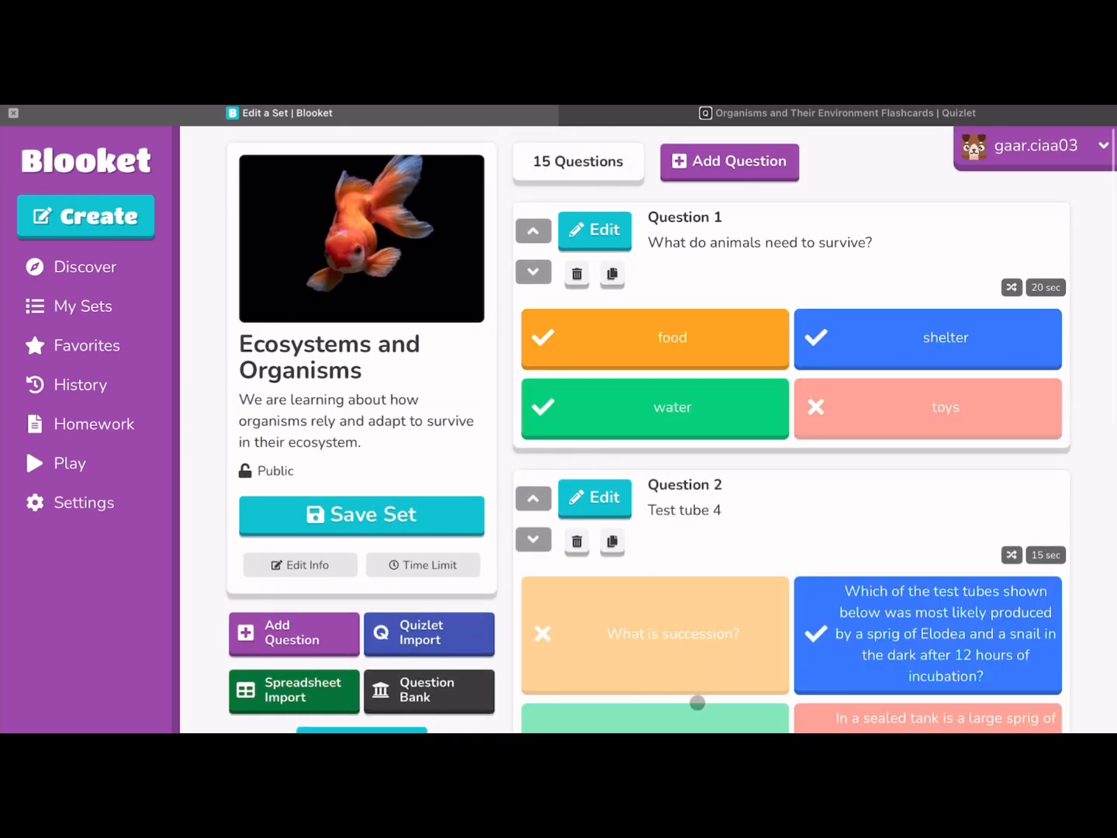
pyautogui.scroll(-10, 709, 722)
pyautogui.scroll(-2, 717, 725)
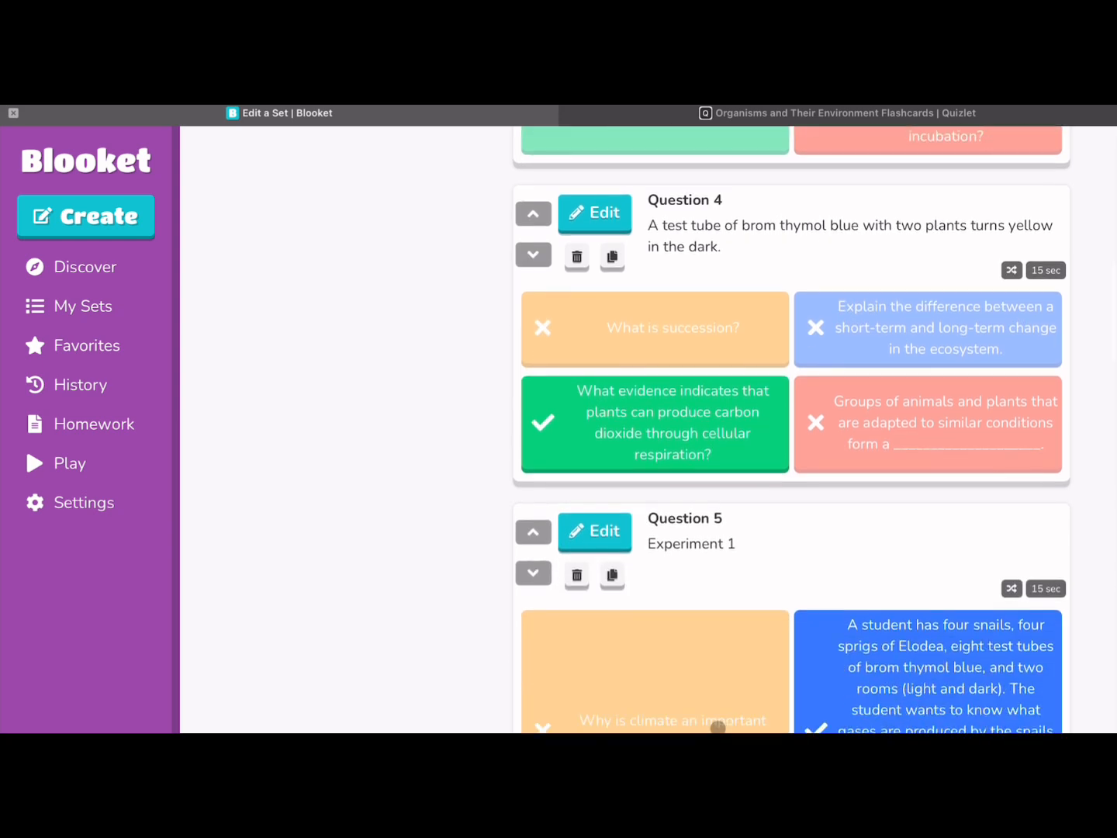
pyautogui.scroll(-8, 717, 727)
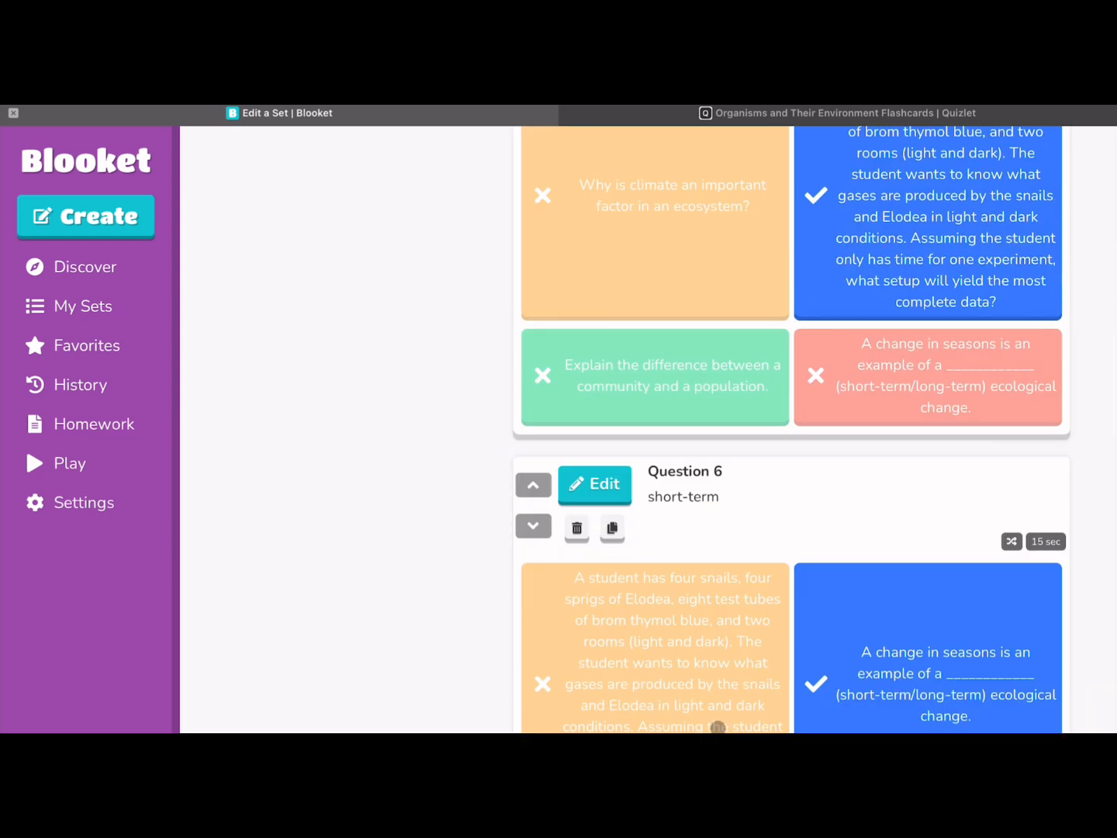
pyautogui.scroll(-2, 718, 727)
pyautogui.scroll(20, 717, 727)
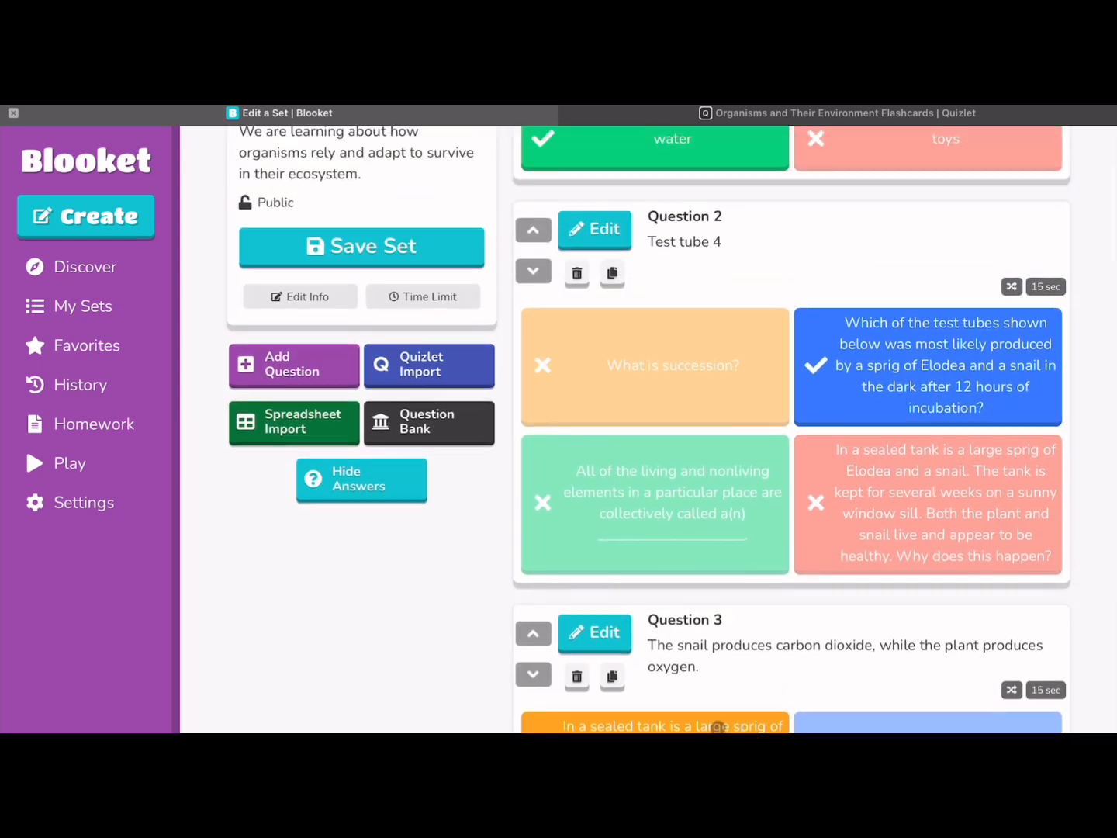
pyautogui.scroll(-1, 718, 727)
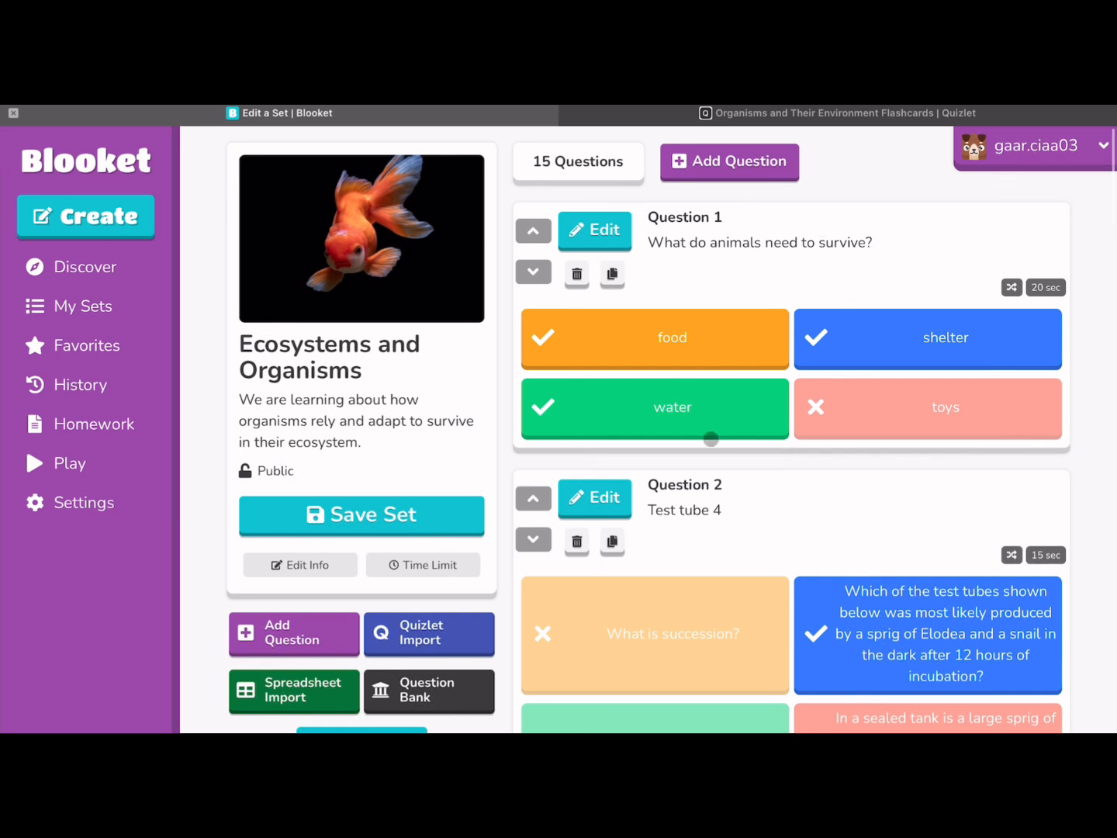
pyautogui.click(381, 531)
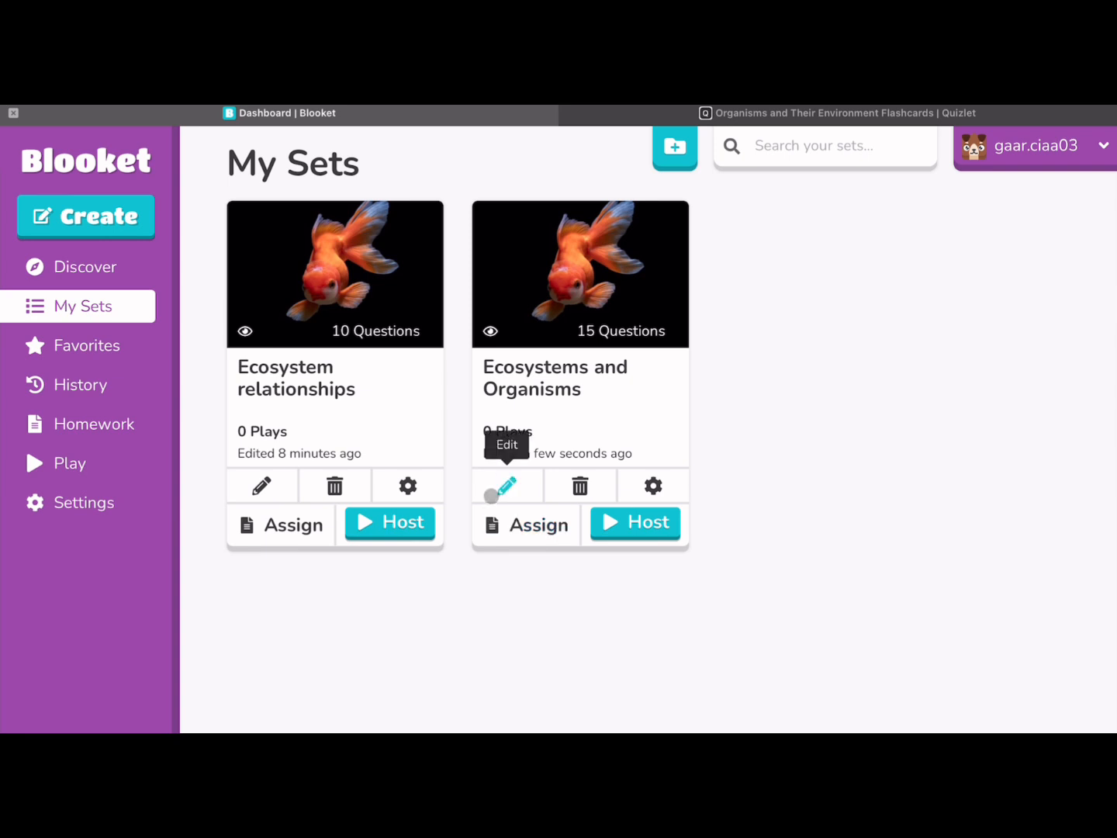
# - Set up a live game from the "Ecosystem relationships" set with Tower Defense 2 as the game mode
pyautogui.moveTo(414, 478)
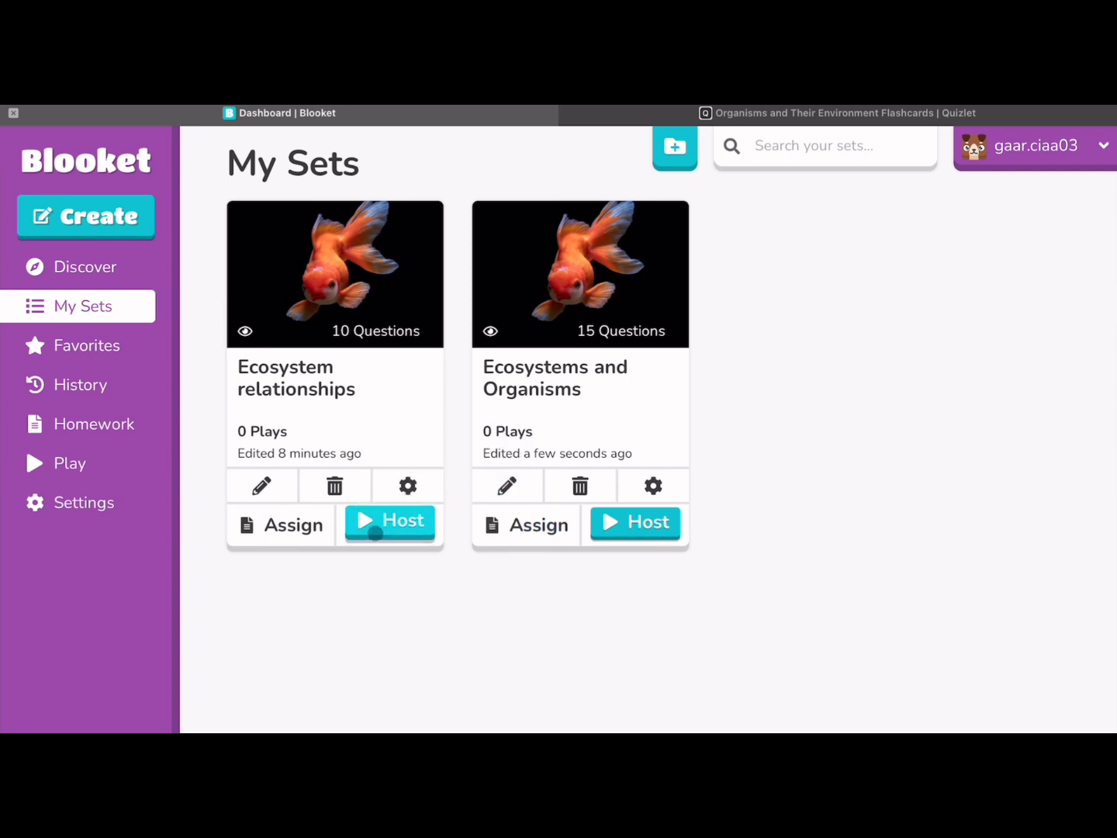
pyautogui.click(376, 532)
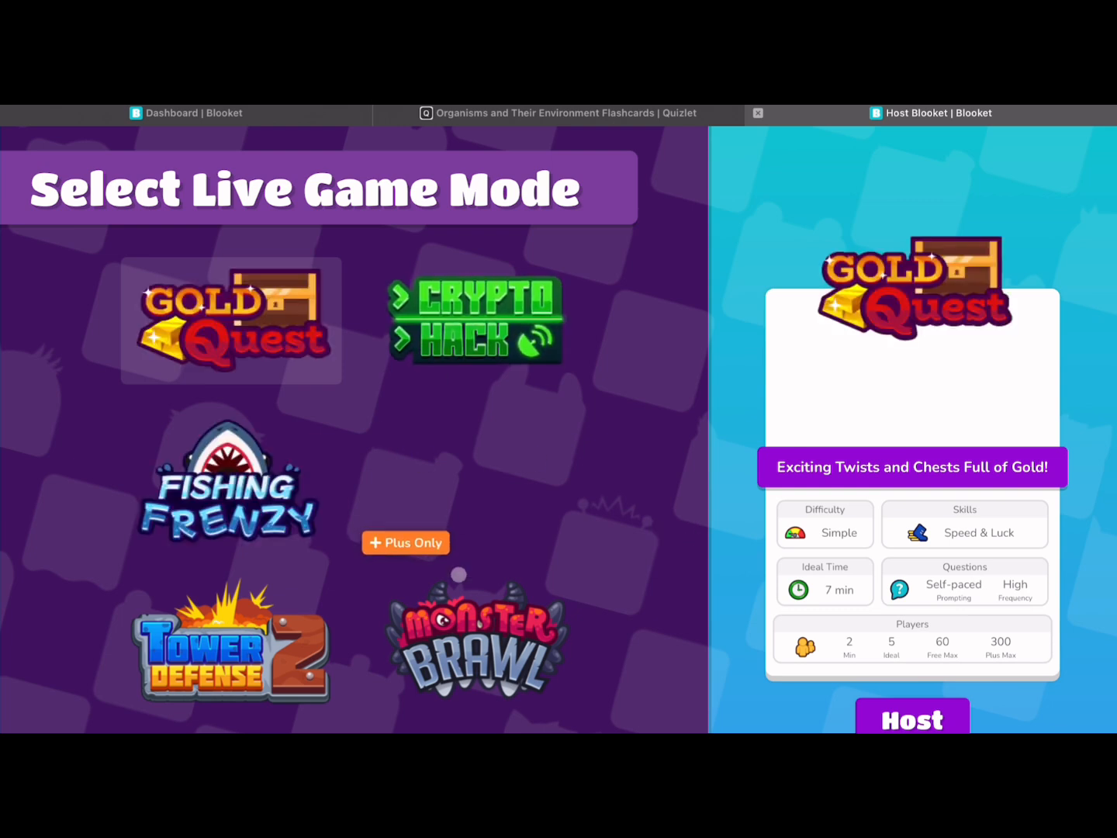
pyautogui.scroll(-3, 458, 574)
pyautogui.click(230, 419)
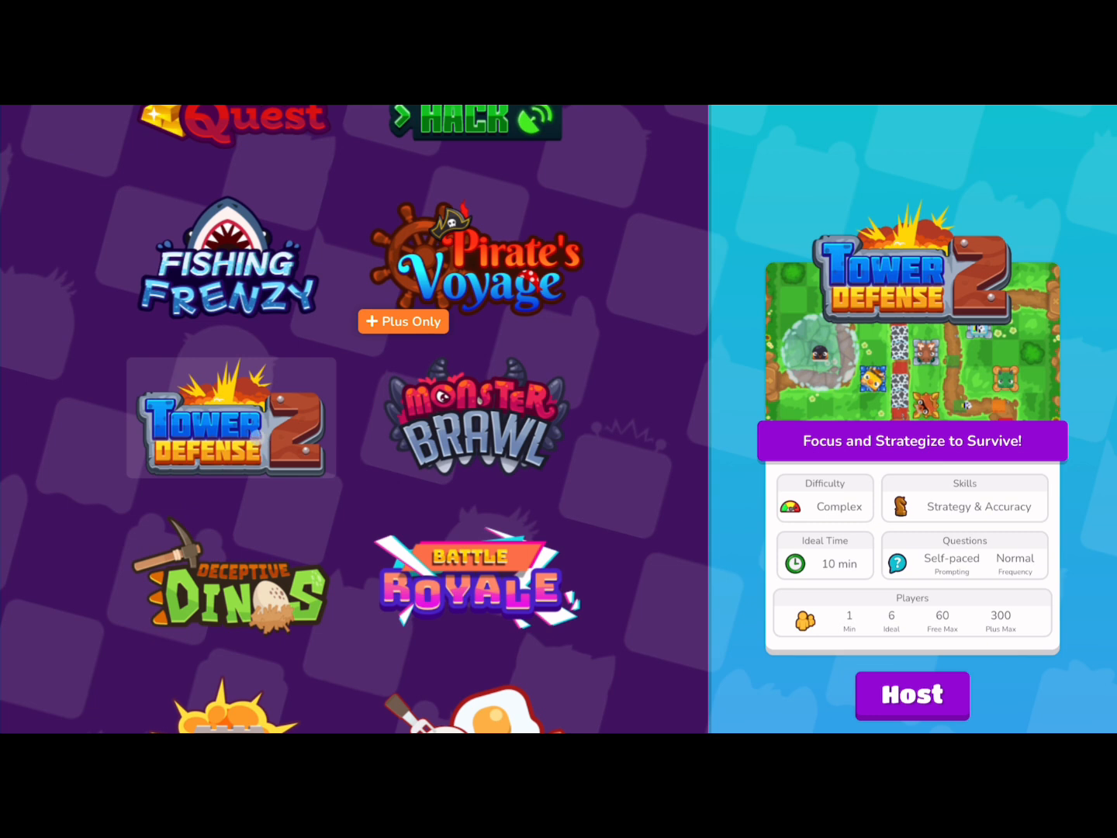
pyautogui.click(909, 695)
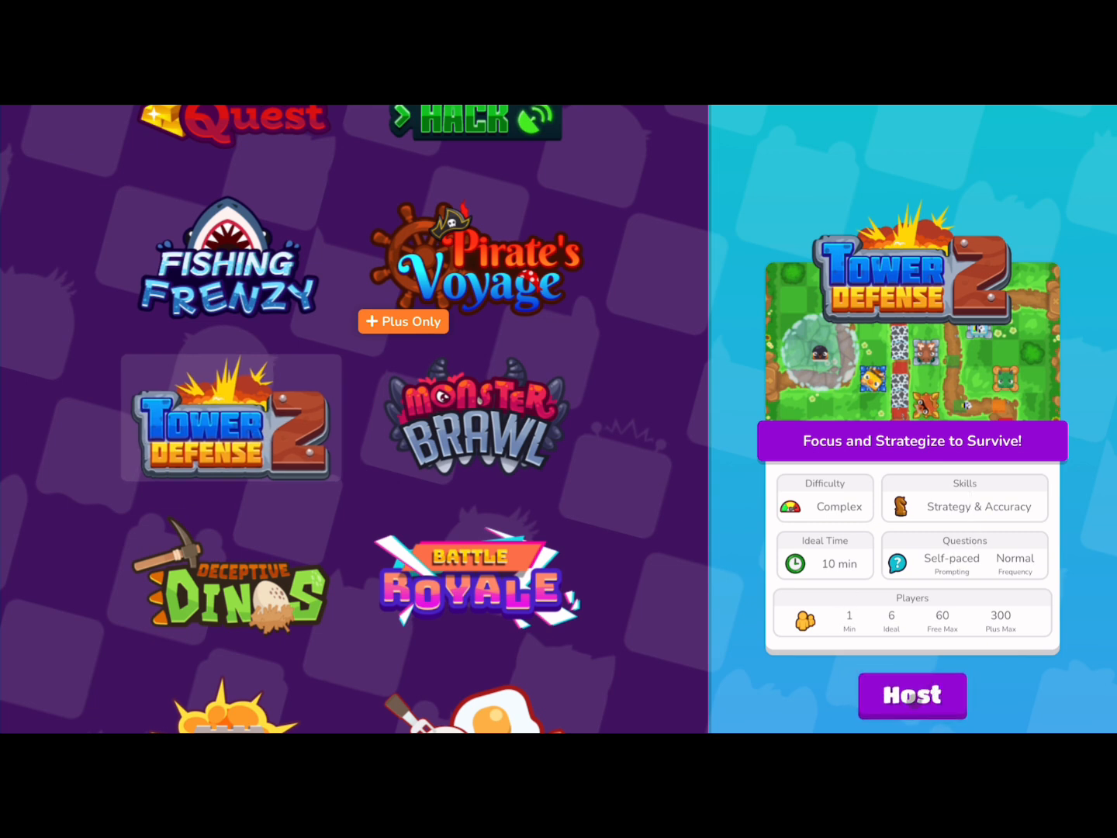
pyautogui.click(905, 695)
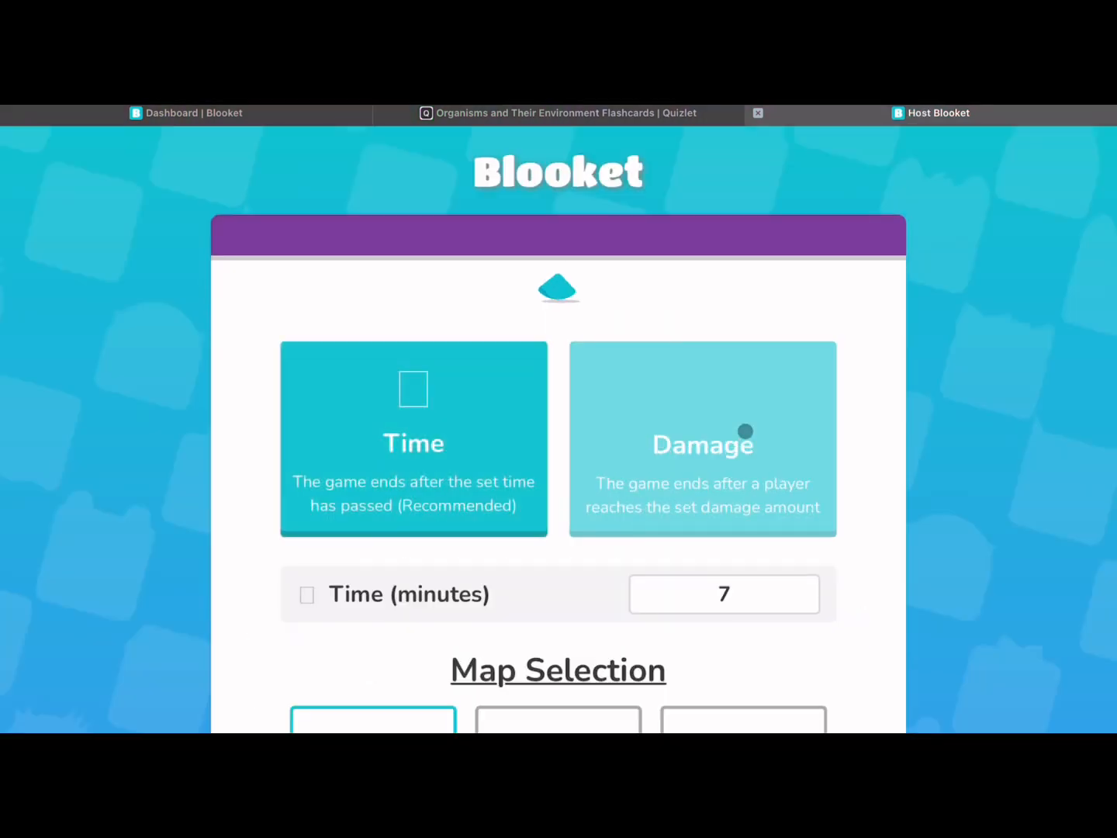
# - Review the time, map, difficulty and joining settings of the Tower Defense 2 game, and start hosting it
pyautogui.scroll(-2, 633, 526)
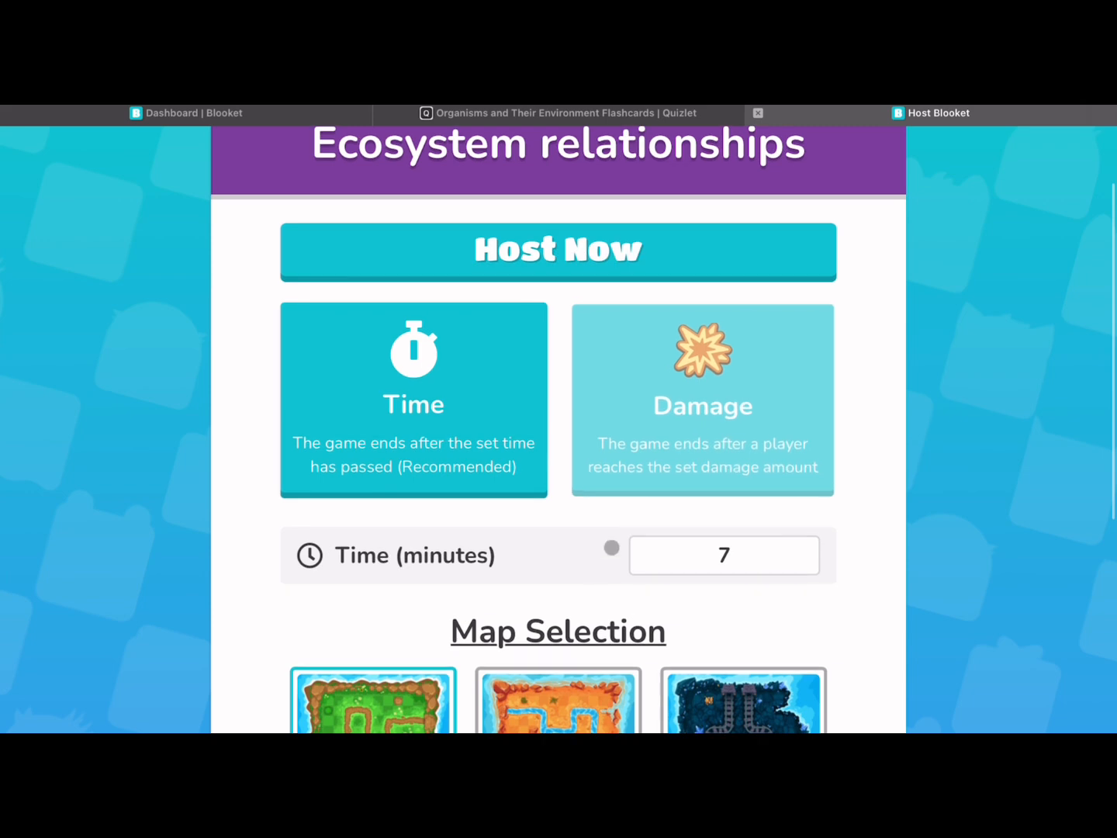
pyautogui.scroll(-2, 745, 555)
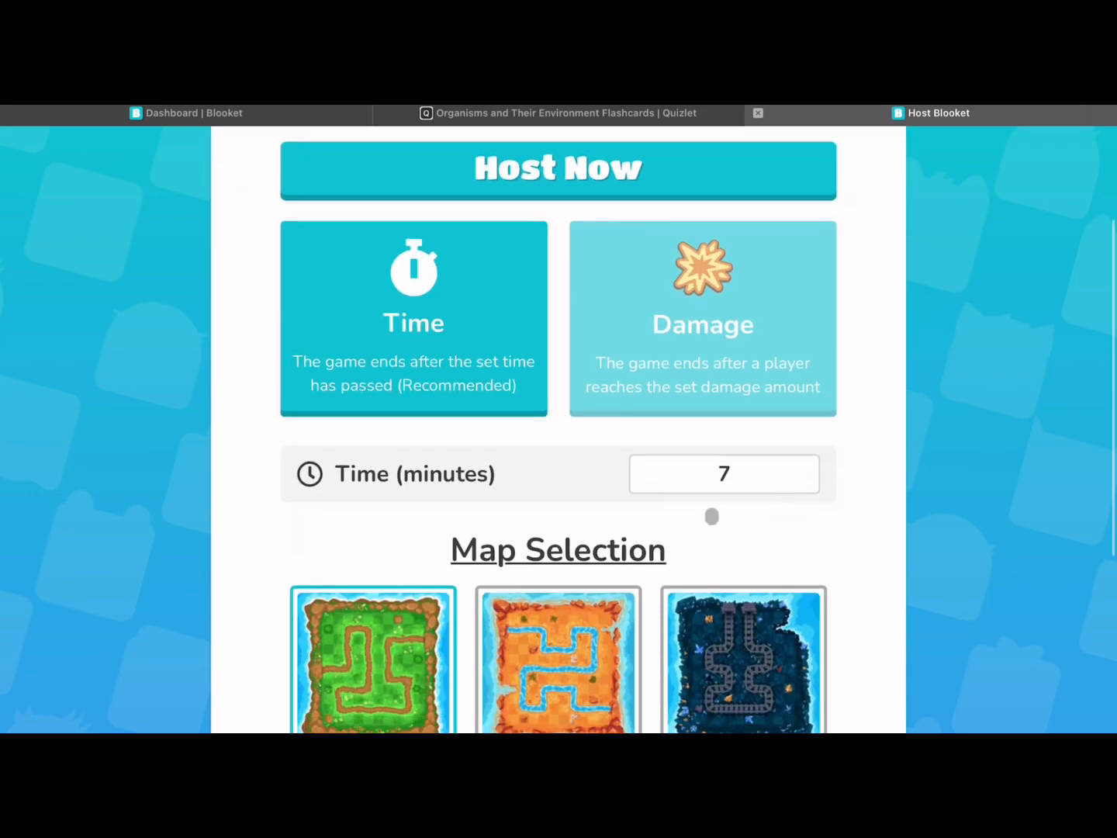
pyautogui.scroll(-10, 681, 489)
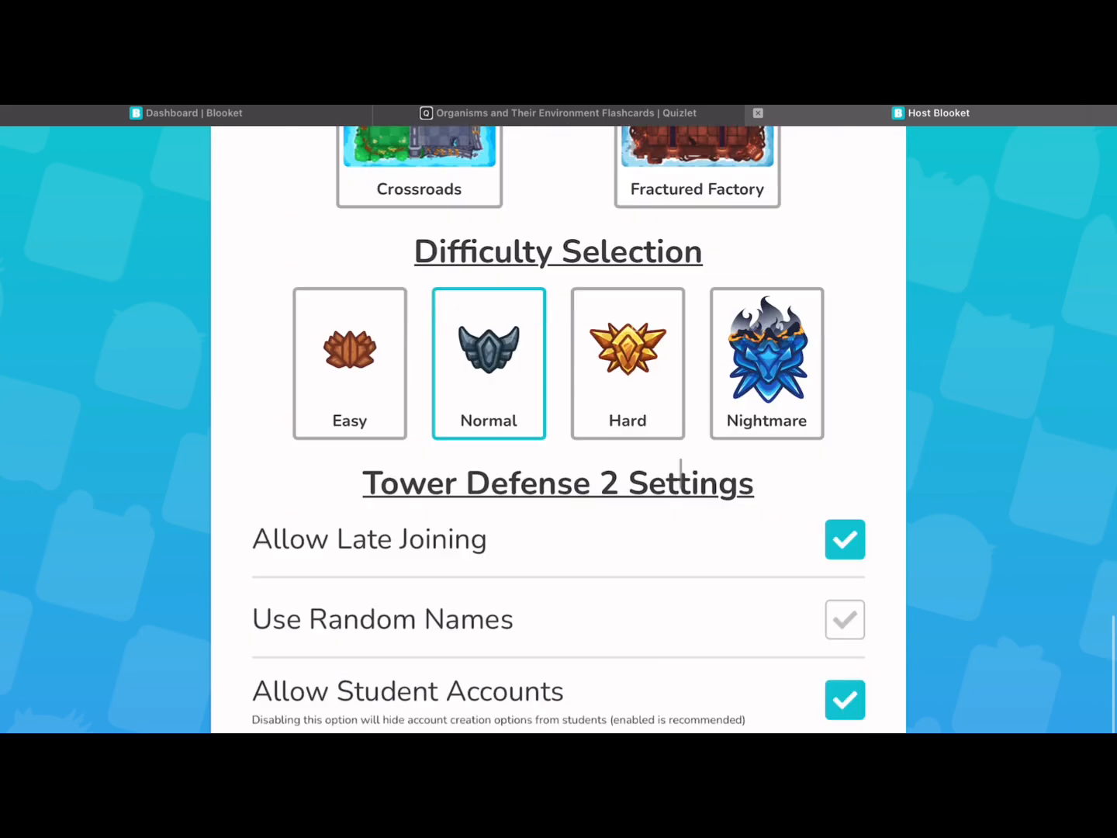
pyautogui.scroll(1, 681, 473)
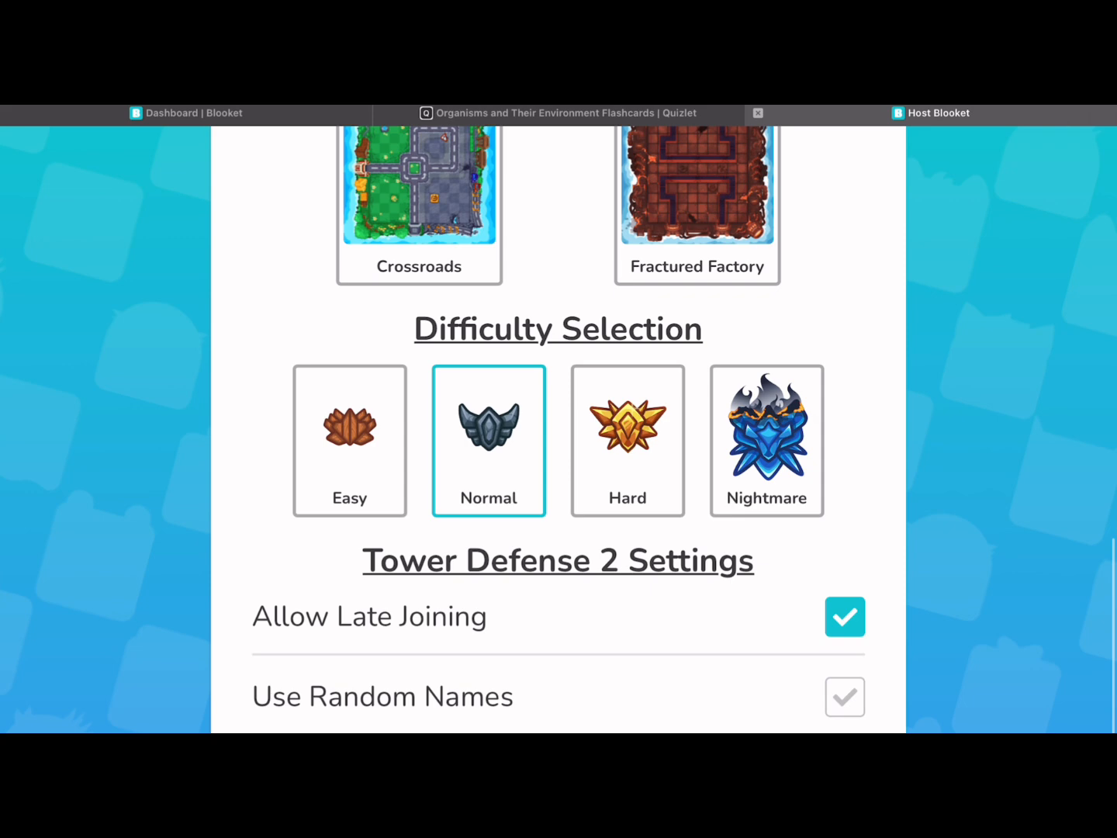
pyautogui.scroll(10, 583, 533)
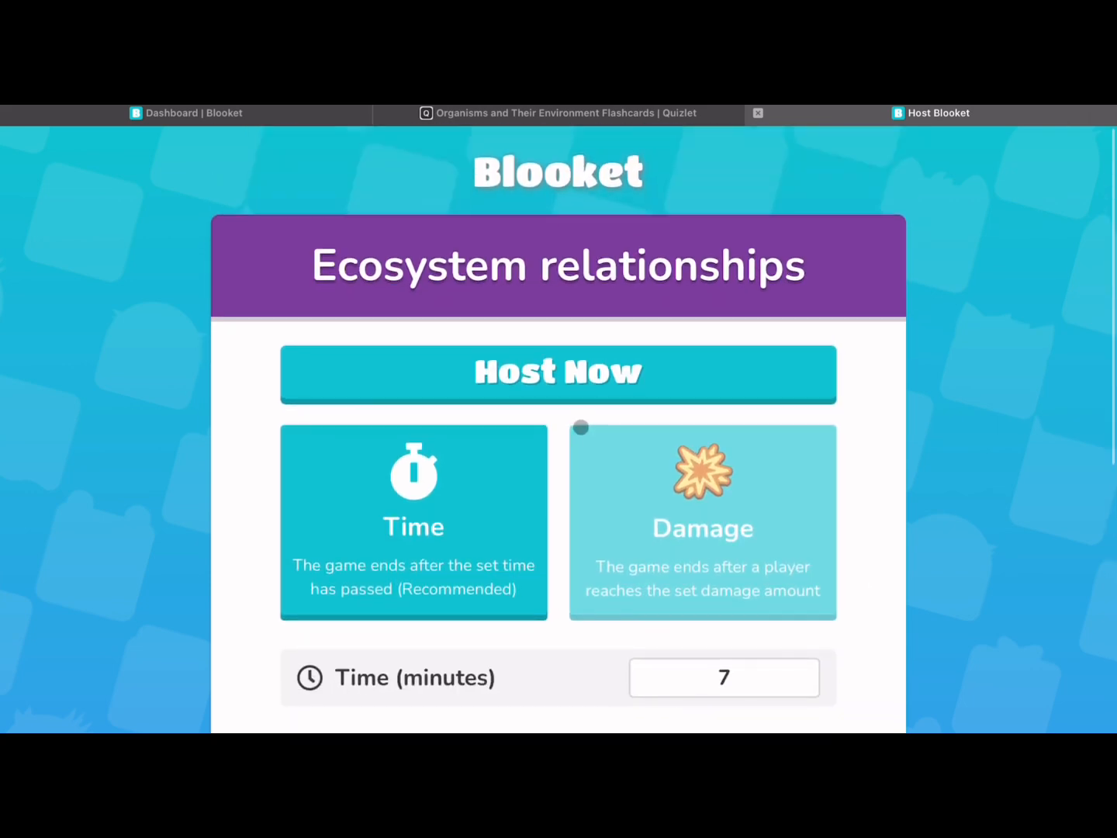
pyautogui.click(544, 366)
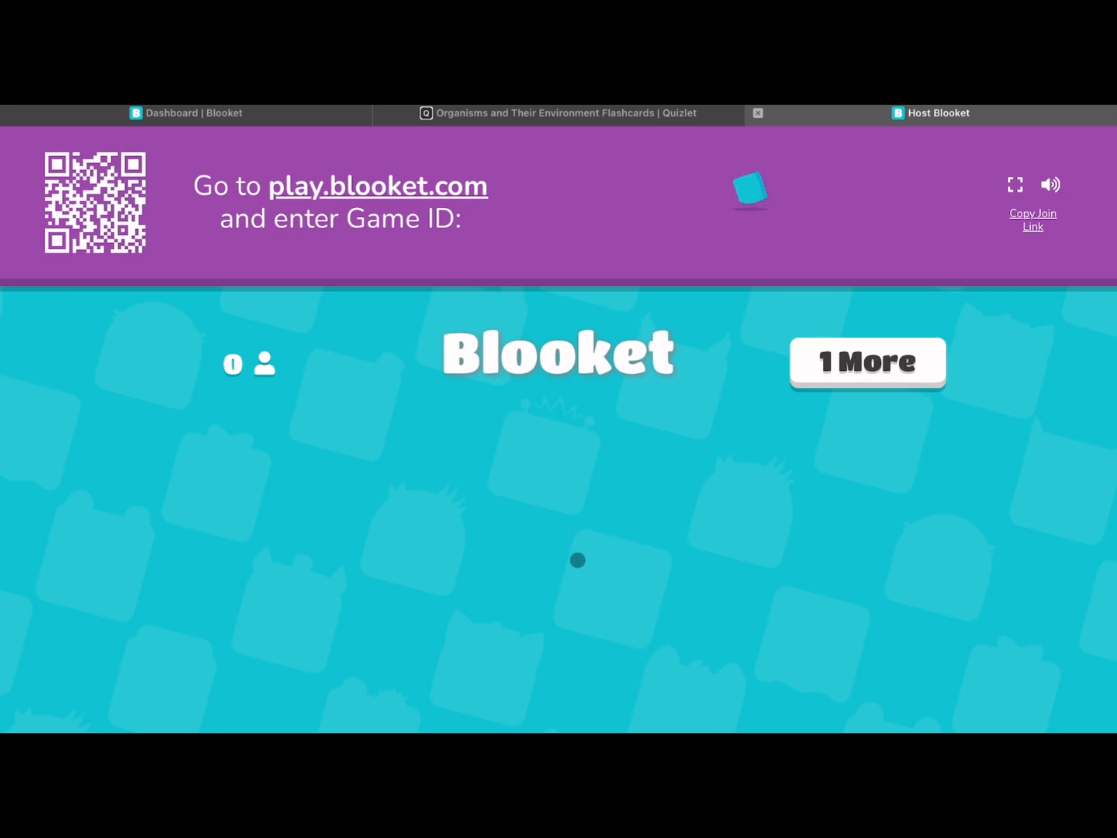
# - View the join information in the game lobby, close the hosted game, and return to the list of own sets
pyautogui.scroll(-1, 589, 590)
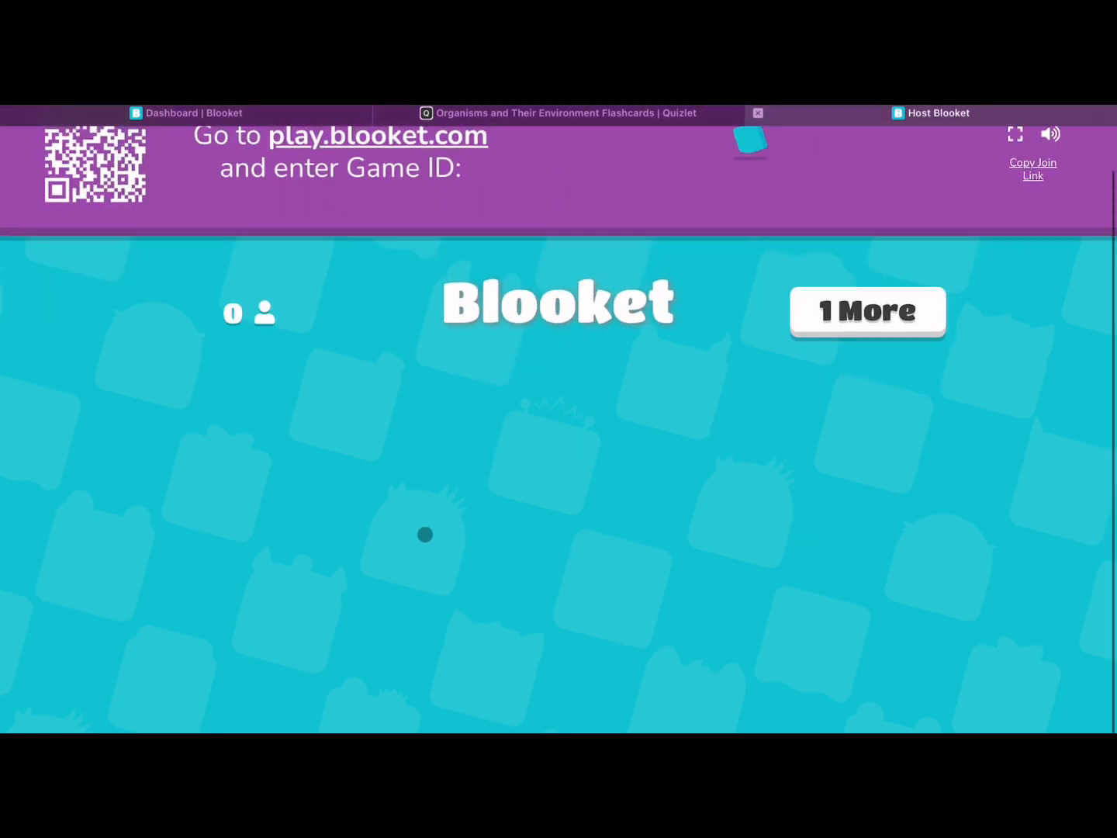
pyautogui.scroll(2, 421, 496)
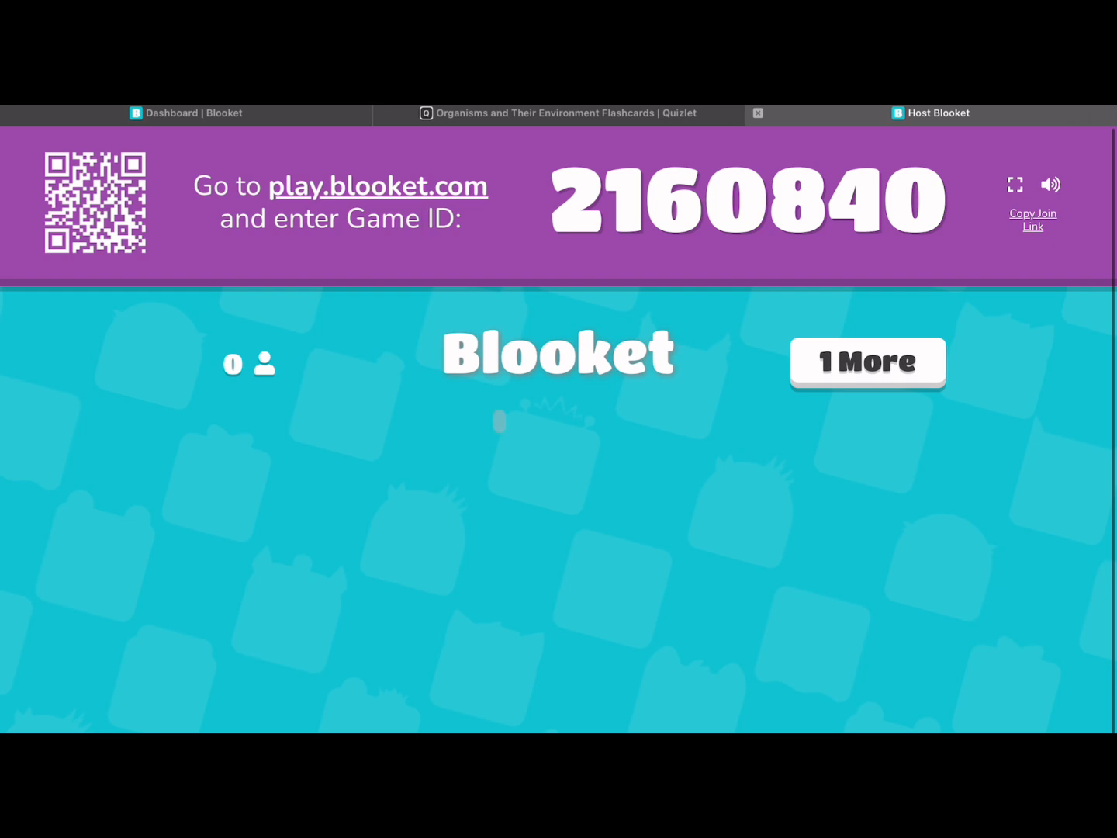
pyautogui.scroll(-2, 504, 443)
pyautogui.scroll(3, 513, 469)
pyautogui.click(757, 112)
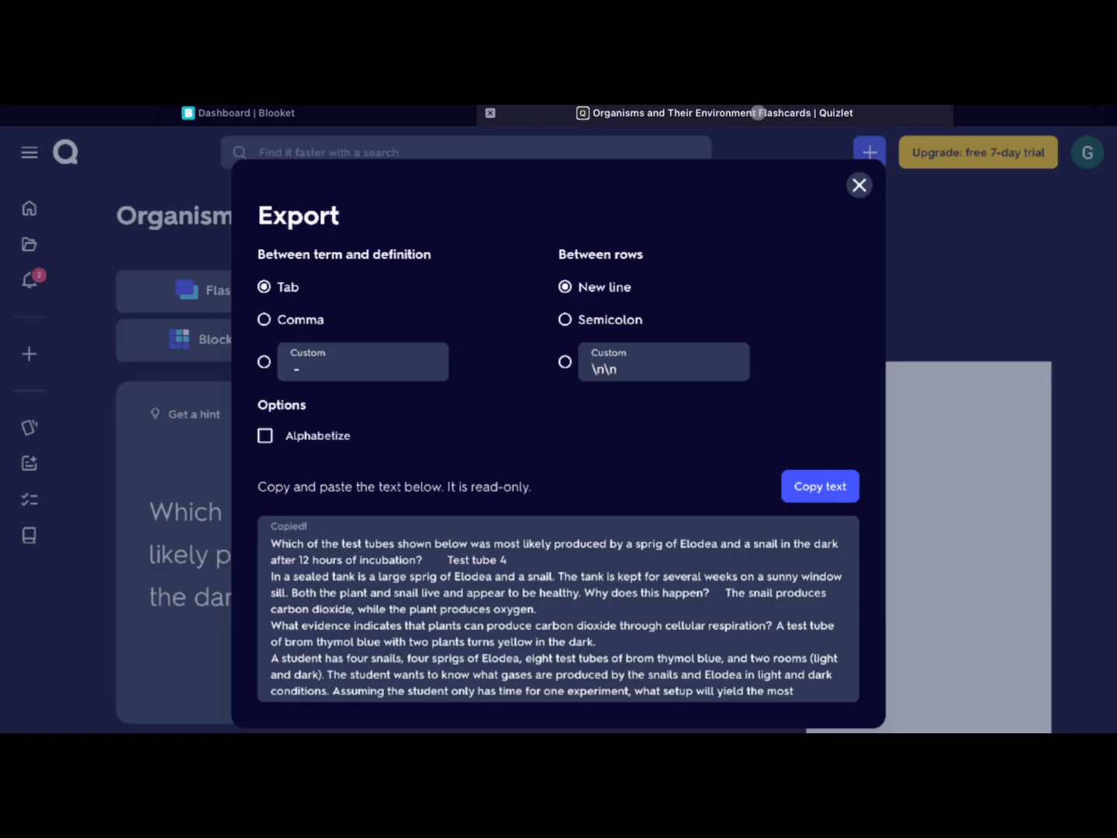
pyautogui.click(579, 123)
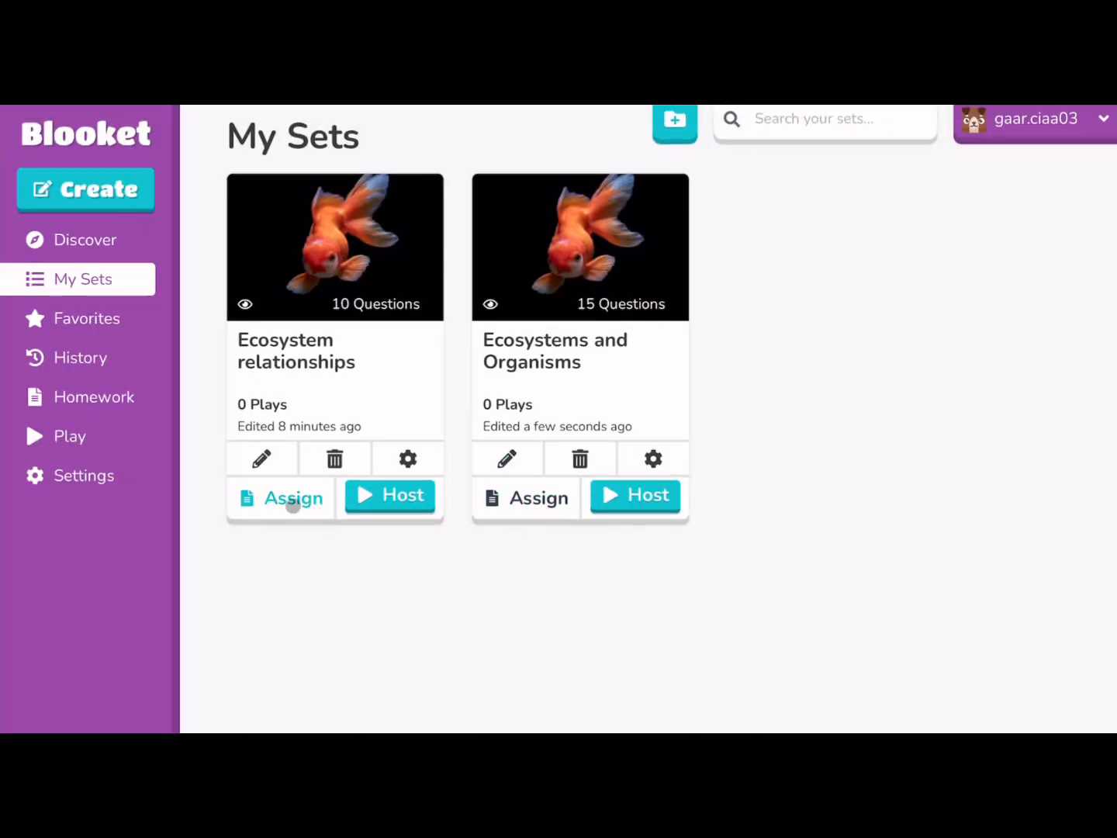
# - Open a homework assignment for the "Ecosystem relationships" set and review its game modes, due date, title and correct-answer goal
pyautogui.click(292, 500)
pyautogui.scroll(-5, 439, 672)
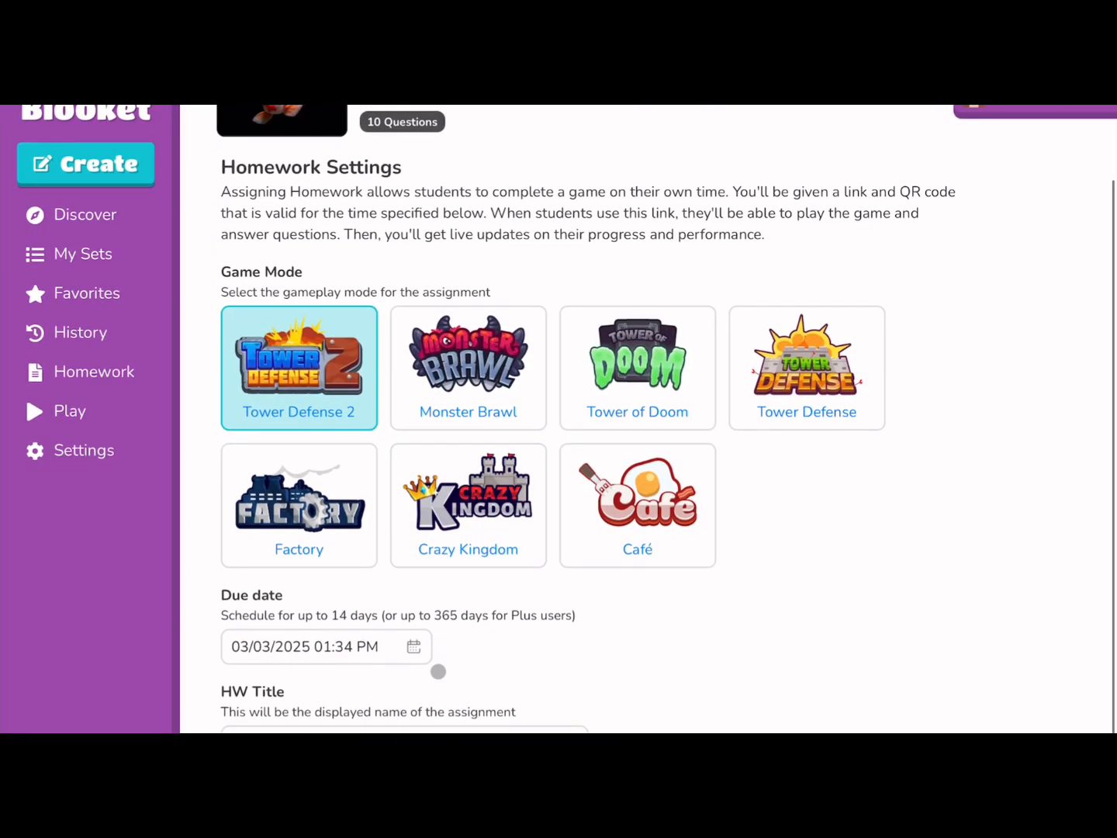
pyautogui.scroll(-1, 466, 547)
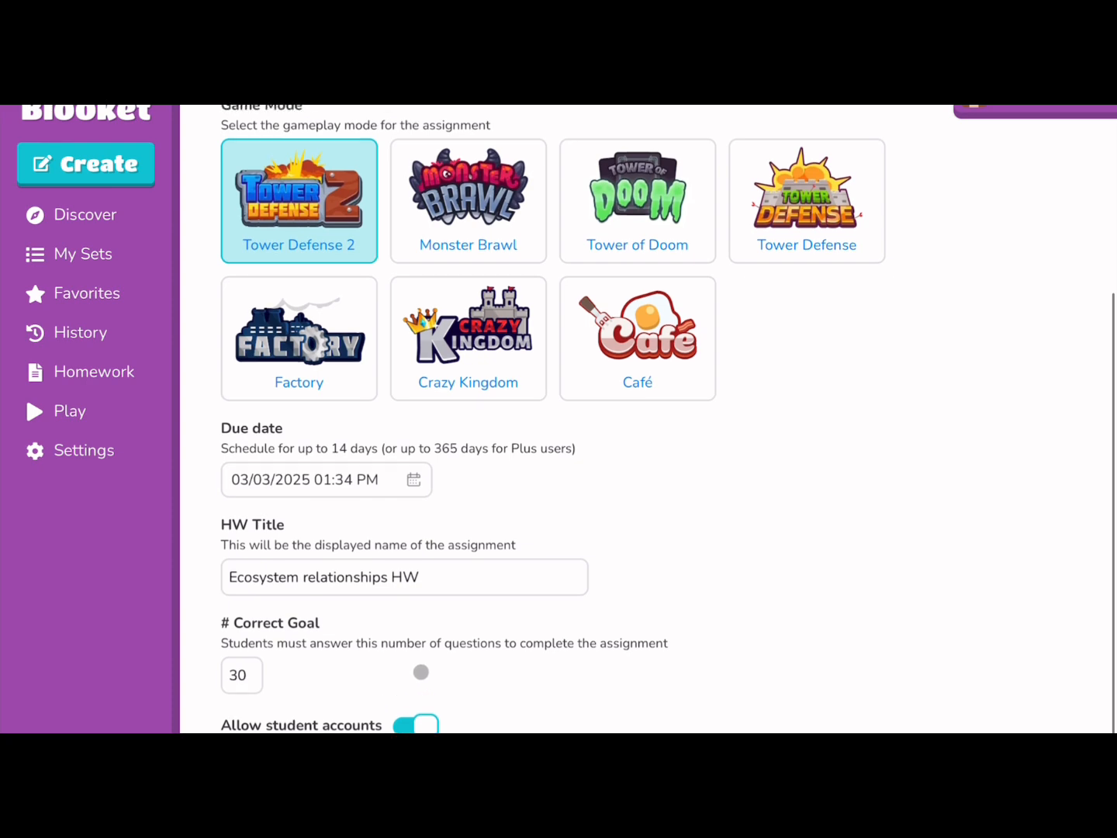
pyautogui.scroll(6, 422, 670)
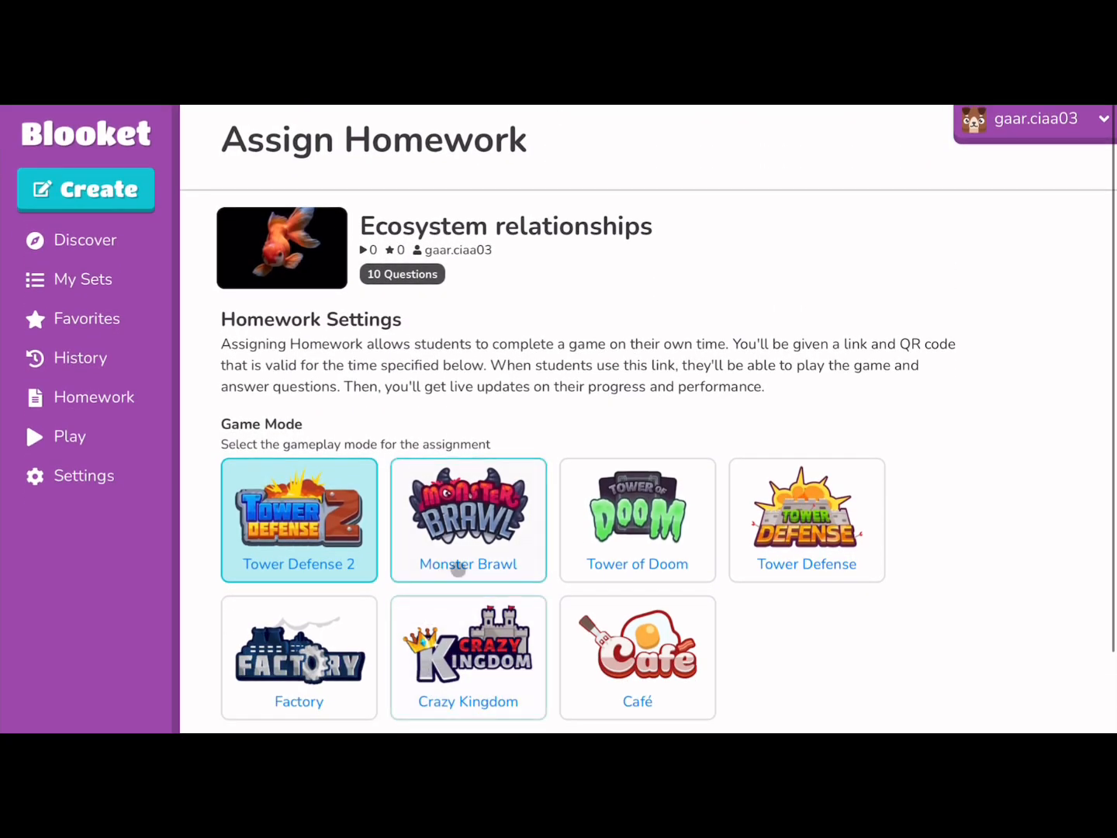
# - Try the Tower of Doom and Crazy Kingdom modes for the homework, and choose Factory as its game mode
pyautogui.click(630, 541)
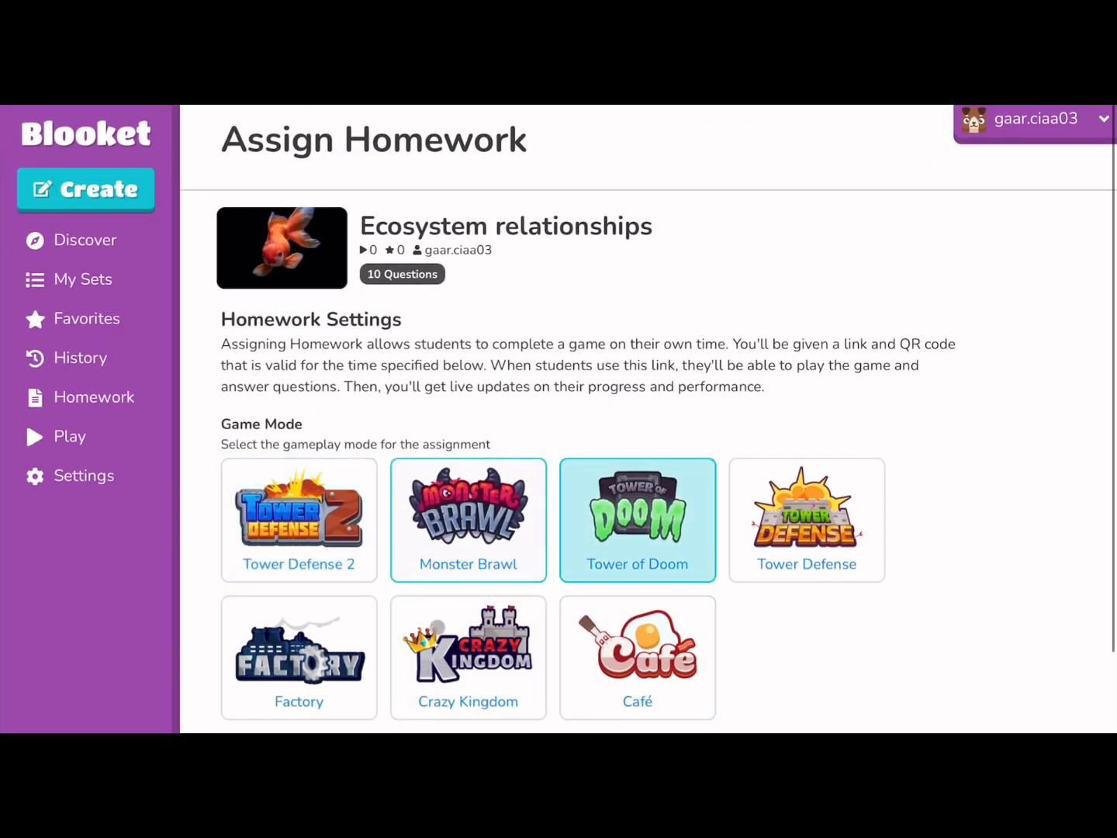
pyautogui.click(439, 632)
pyautogui.click(331, 640)
pyautogui.scroll(-2, 330, 639)
pyautogui.scroll(-4, 330, 640)
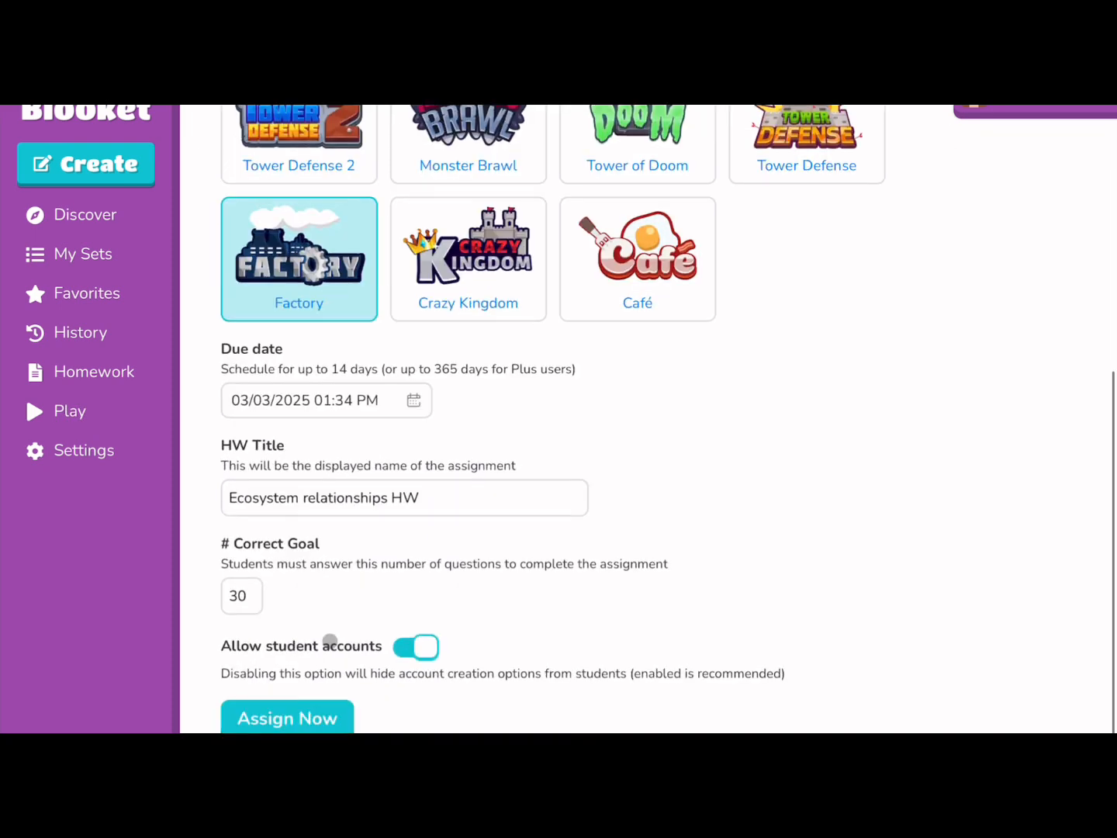
# - Check the correct-answer goal and game mode, and assign the "Ecosystem relationships HW" homework
pyautogui.scroll(1, 332, 640)
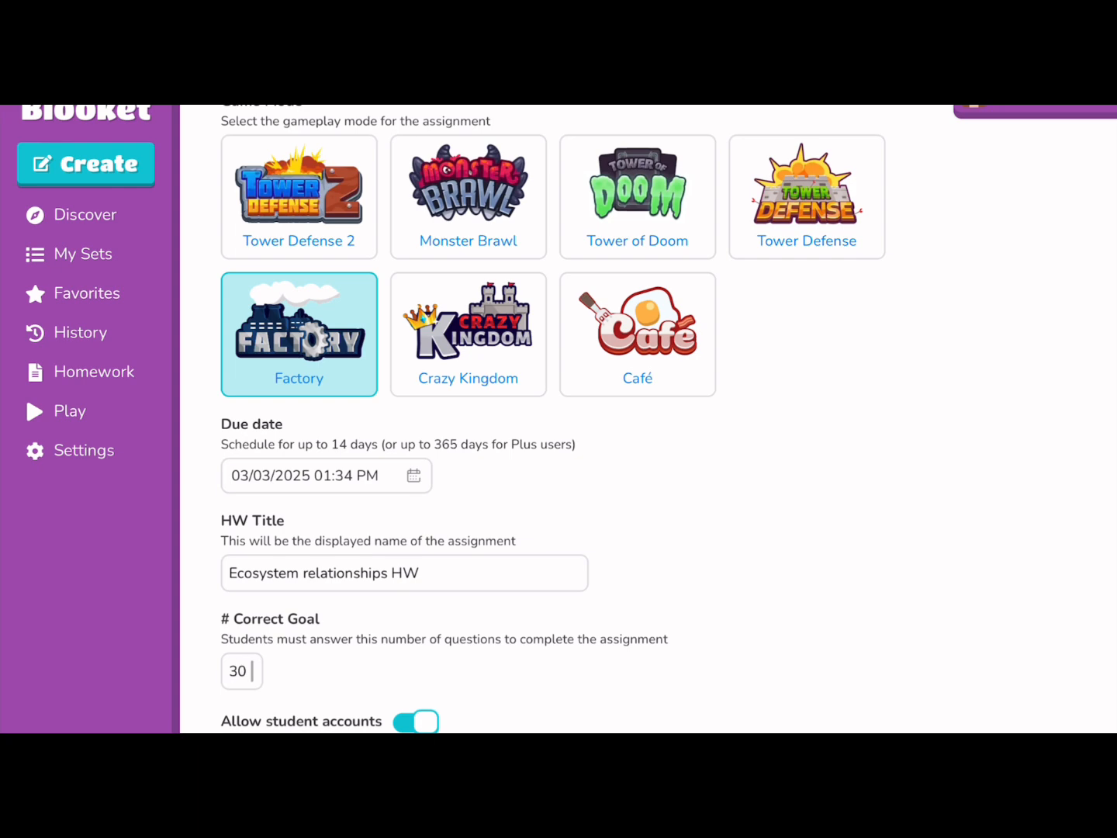
pyautogui.click(258, 672)
pyautogui.scroll(2, 406, 540)
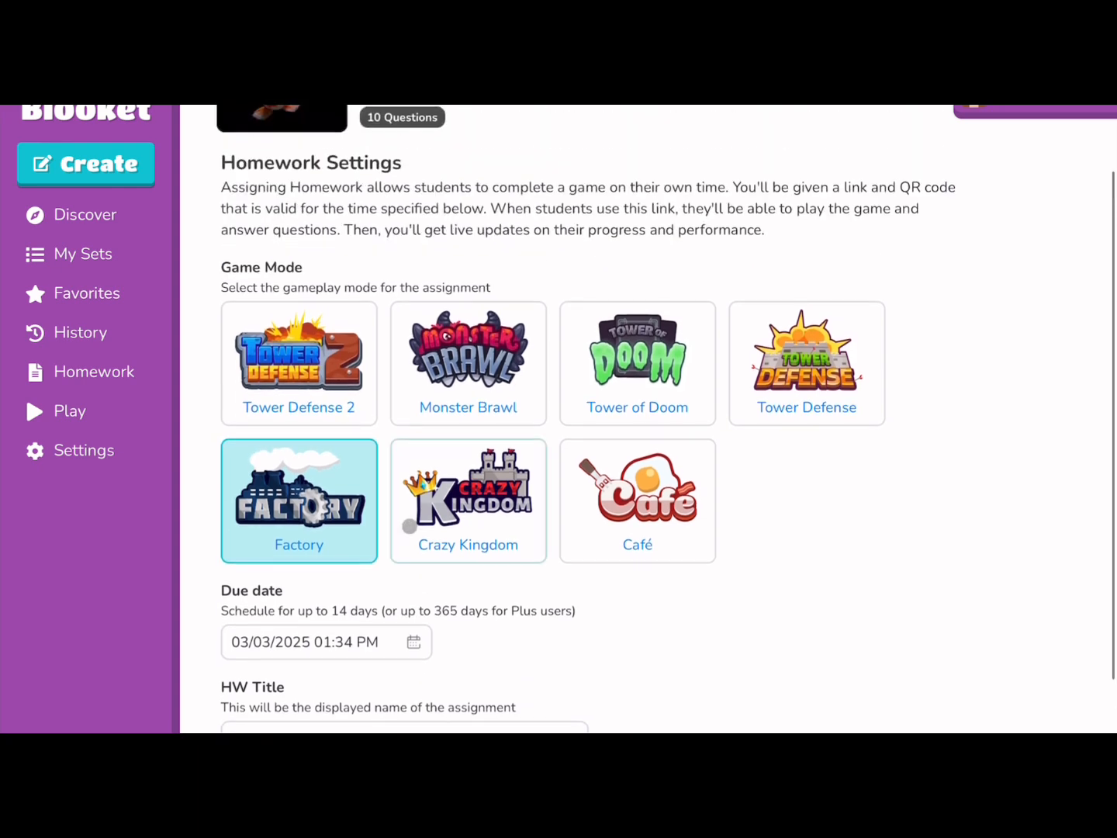
pyautogui.scroll(-3, 478, 524)
pyautogui.click(318, 730)
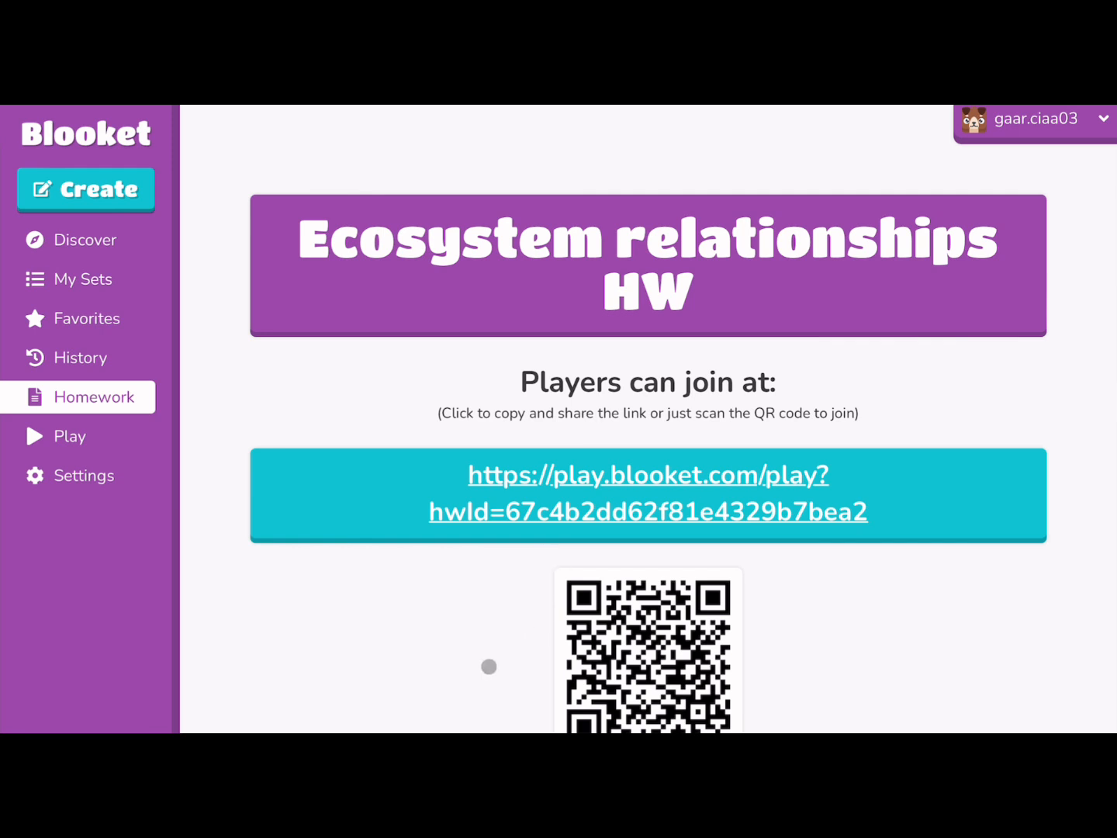
# - Examine the assigned homework's join link, QR code, closing time and player results summary
pyautogui.scroll(-1, 489, 666)
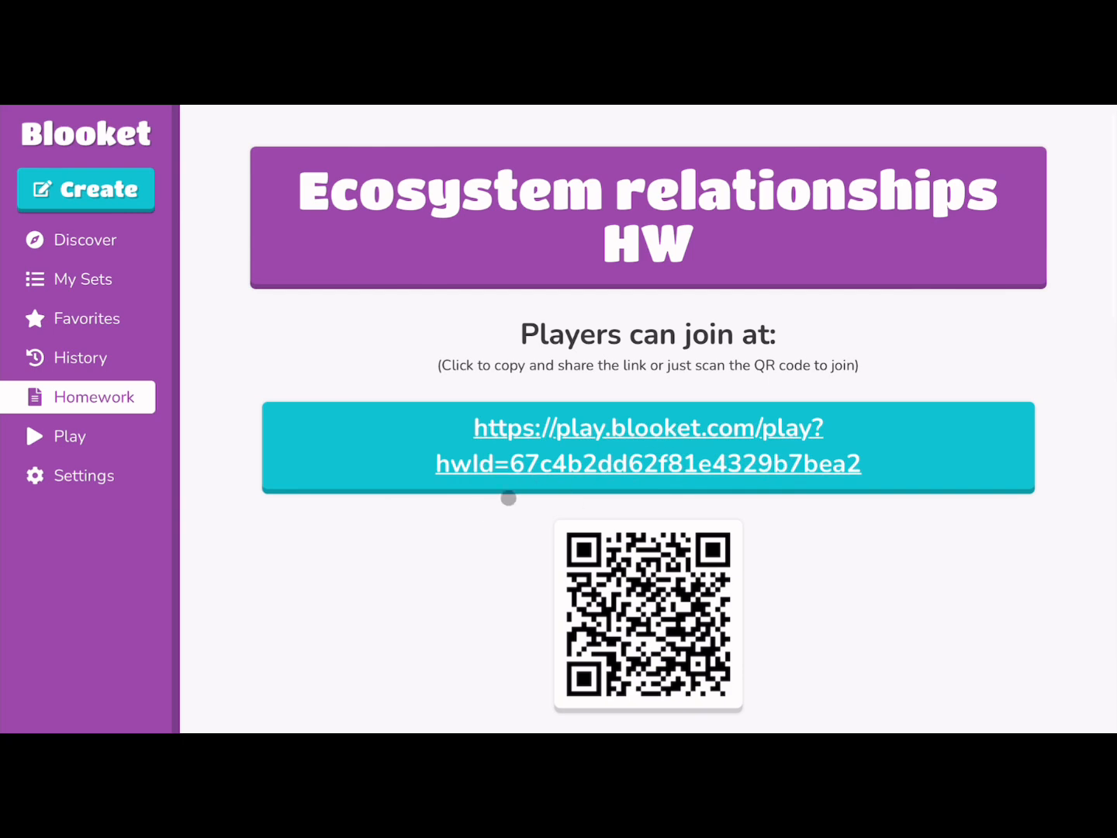
pyautogui.scroll(-4, 457, 632)
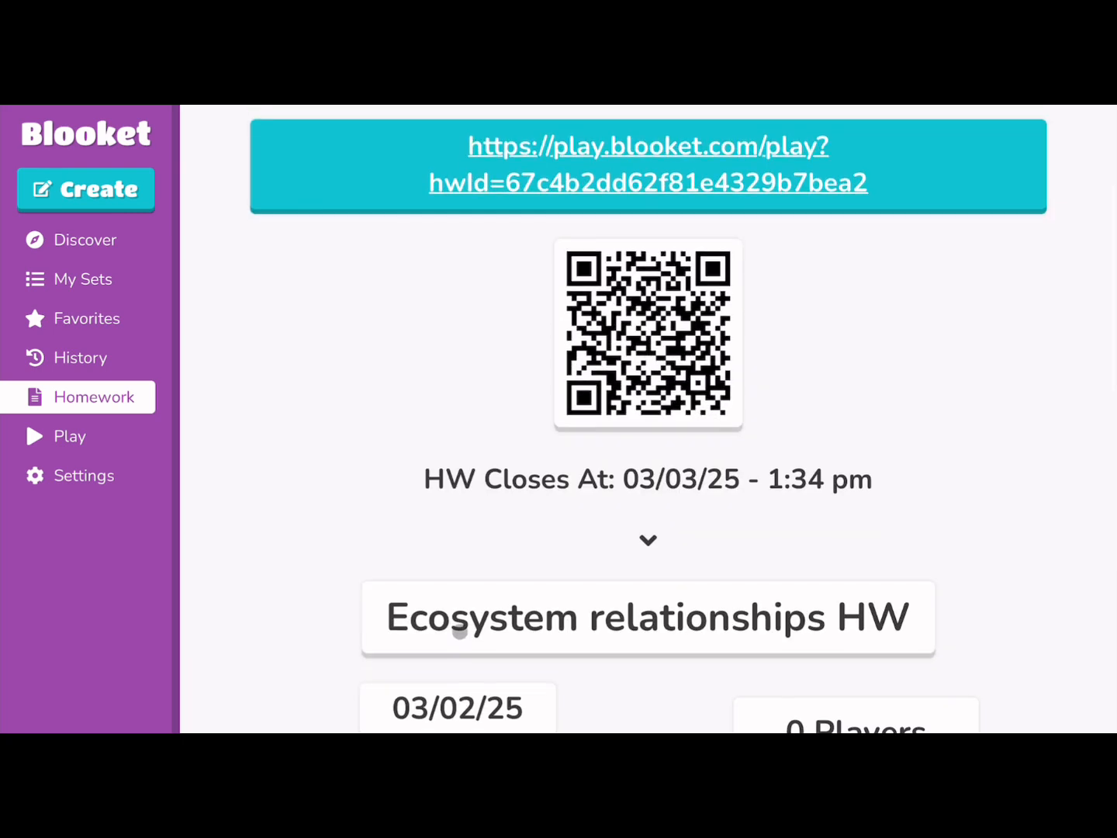
pyautogui.scroll(-3, 462, 458)
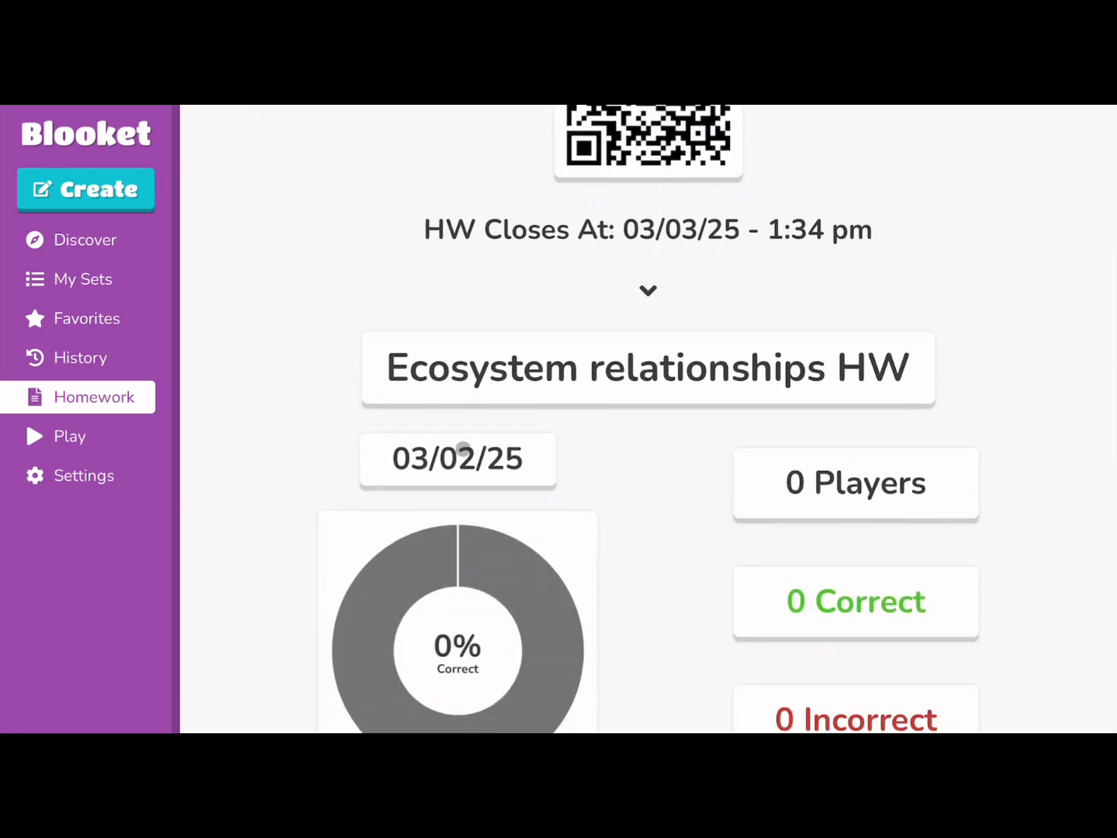
pyautogui.scroll(8, 463, 450)
pyautogui.scroll(-4, 464, 448)
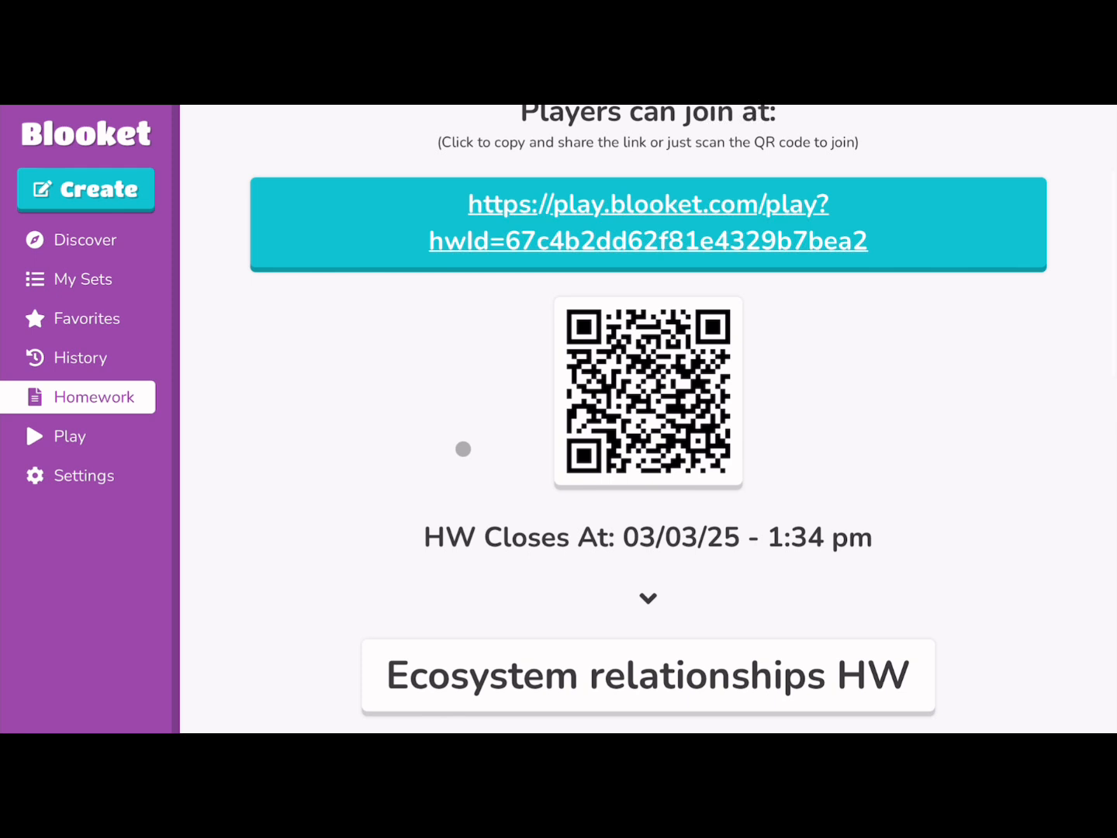
pyautogui.scroll(-7, 463, 449)
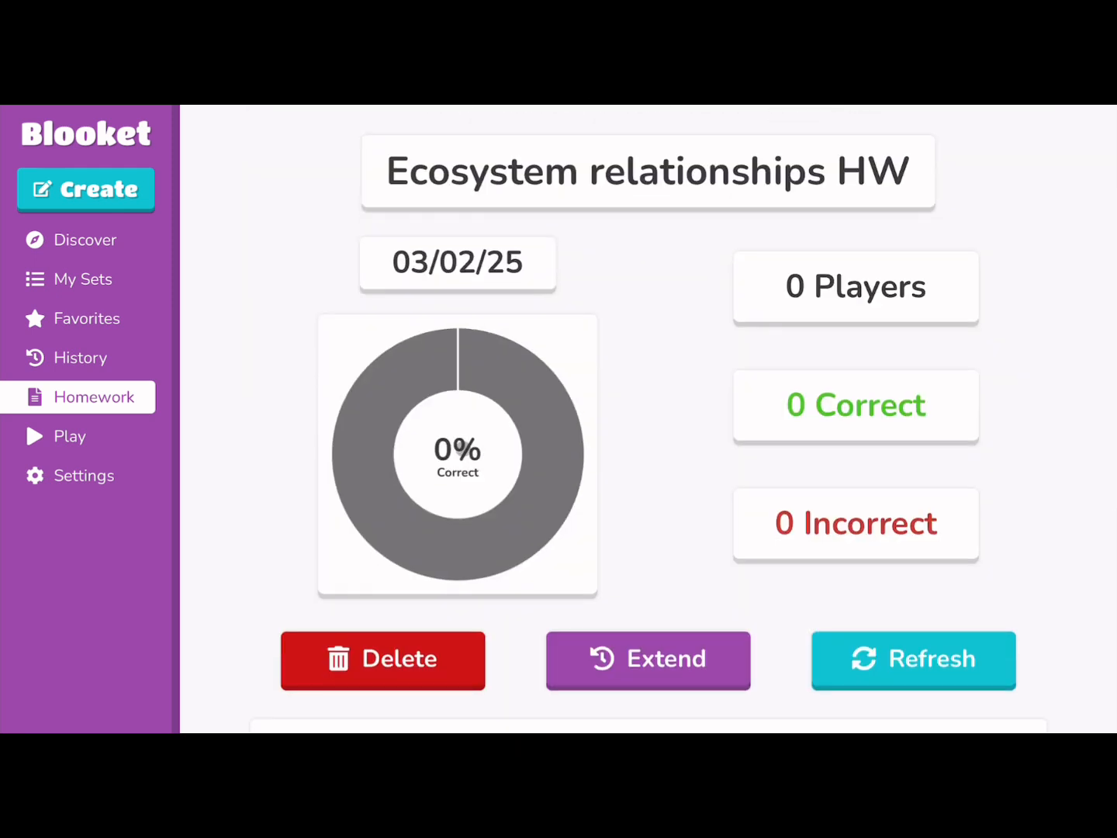
# - Review the homework's per-question results and its option to extend the deadline, and return to the join link
pyautogui.scroll(-7, 464, 485)
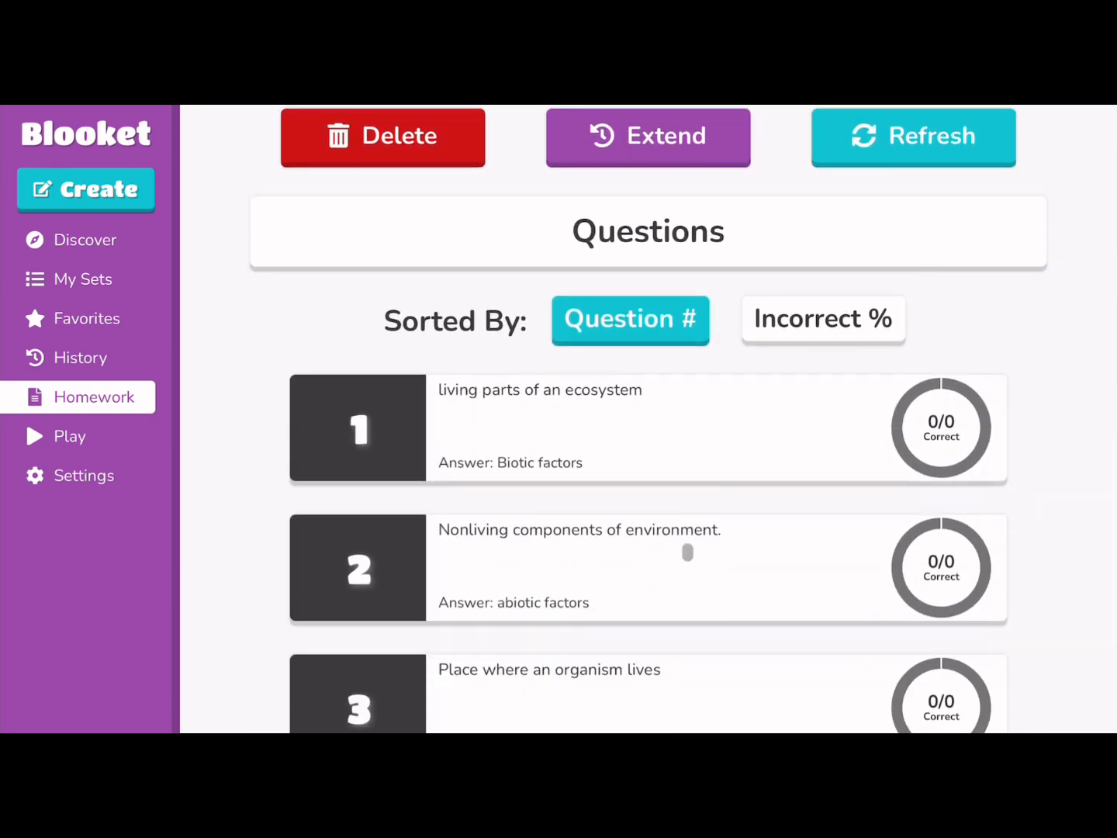
pyautogui.scroll(-4, 688, 553)
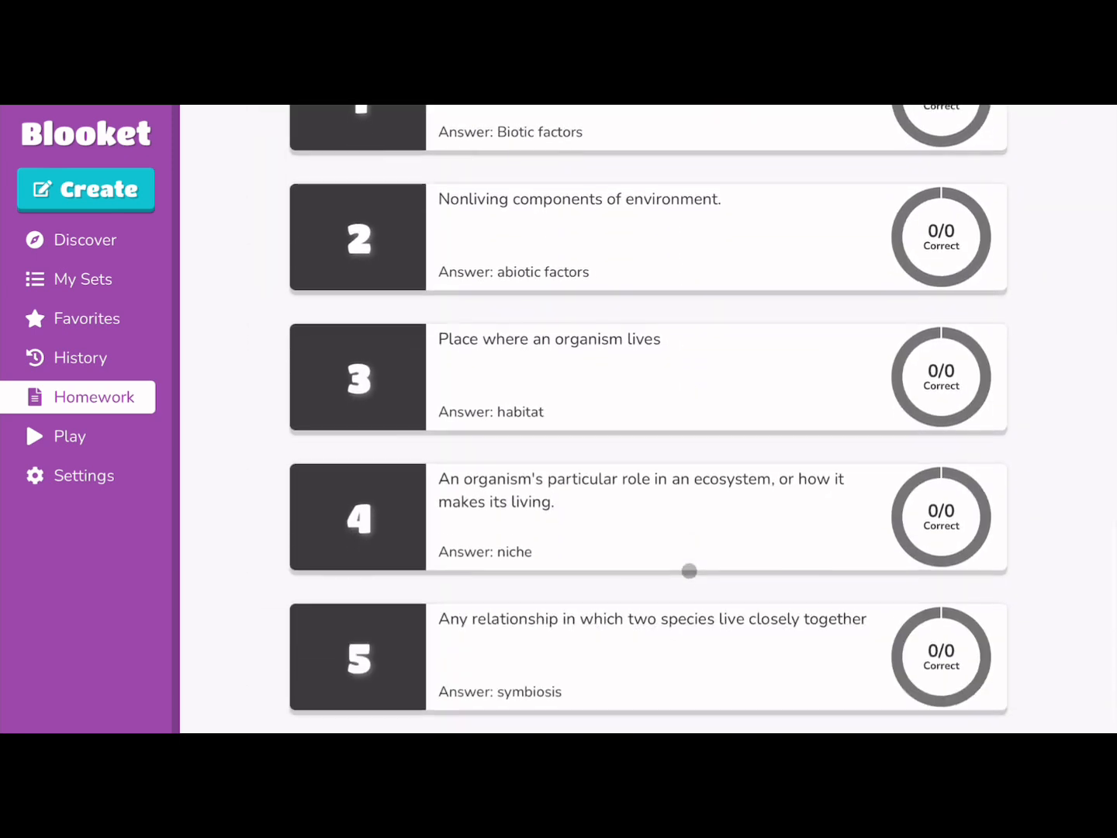
pyautogui.scroll(-6, 688, 570)
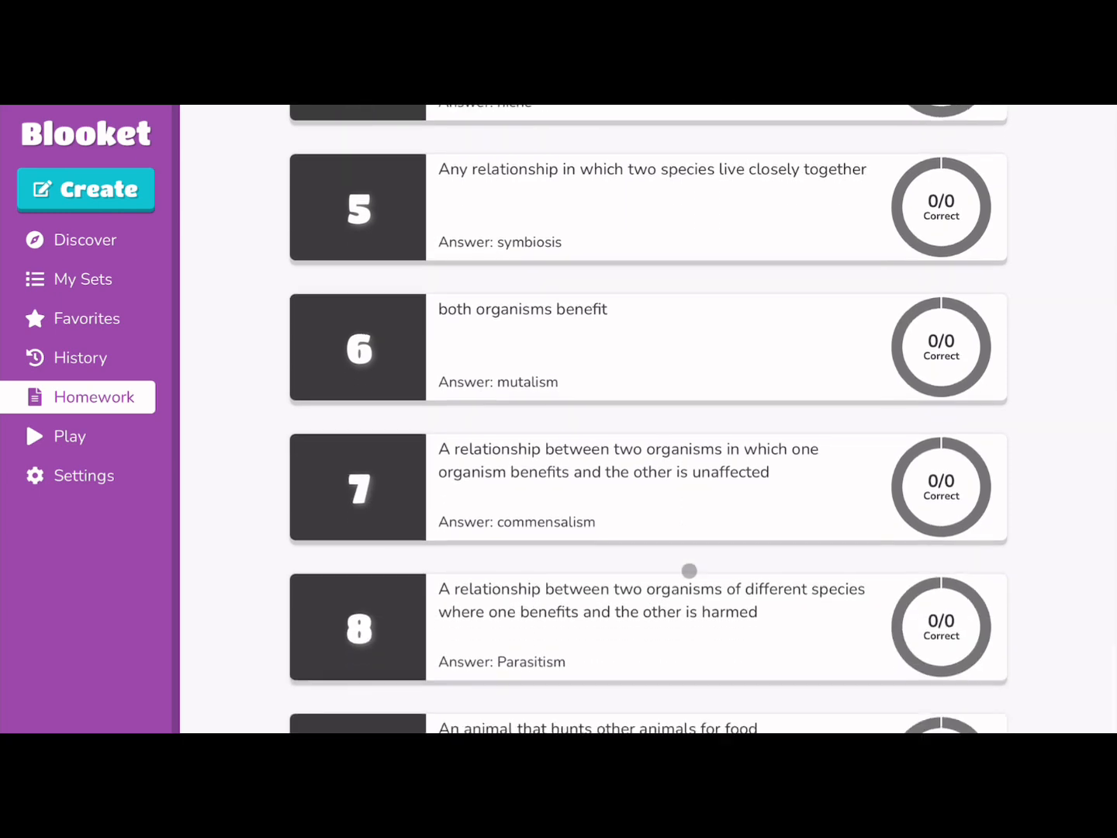
pyautogui.scroll(-2, 688, 571)
pyautogui.scroll(19, 689, 570)
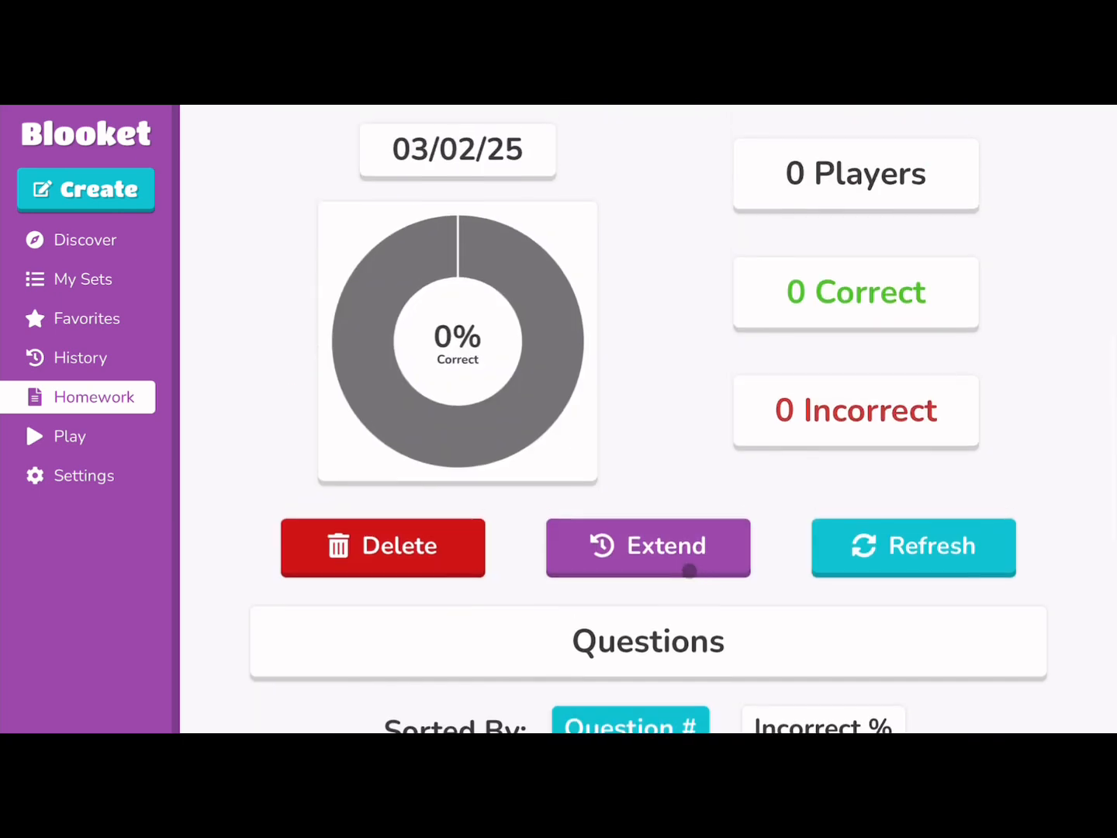
pyautogui.scroll(2, 689, 570)
pyautogui.scroll(1, 647, 528)
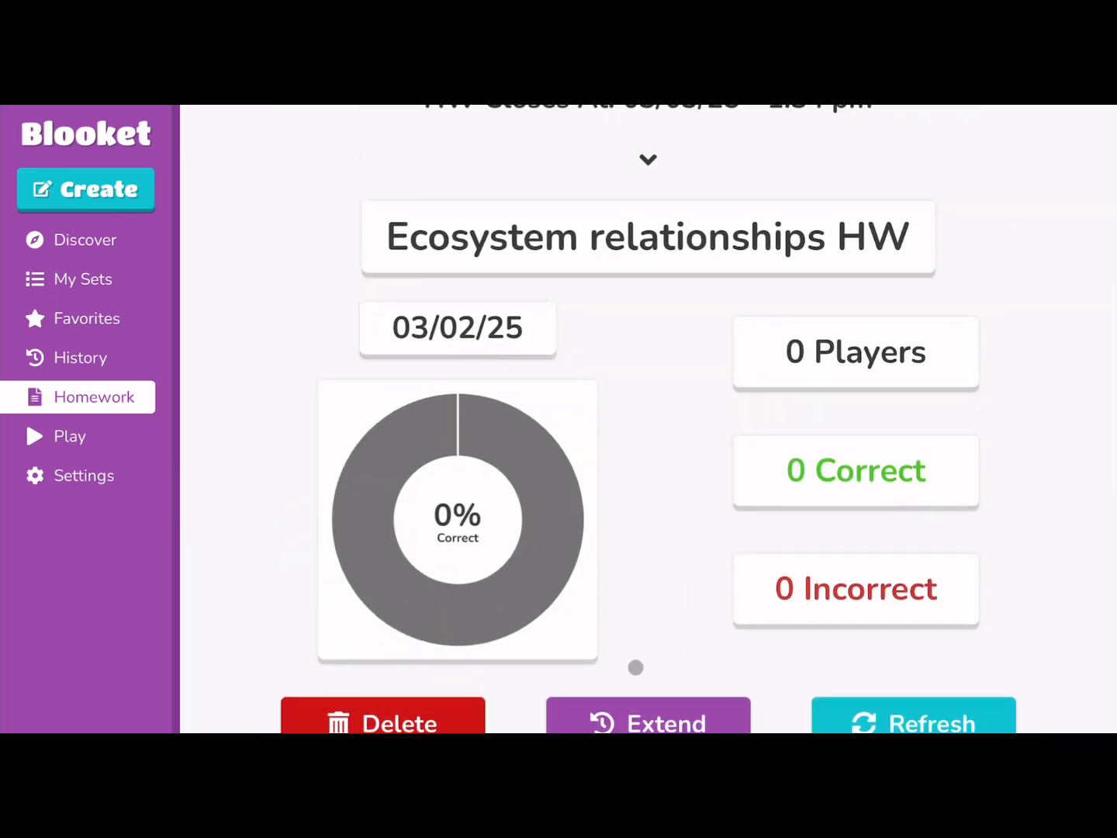
pyautogui.click(674, 714)
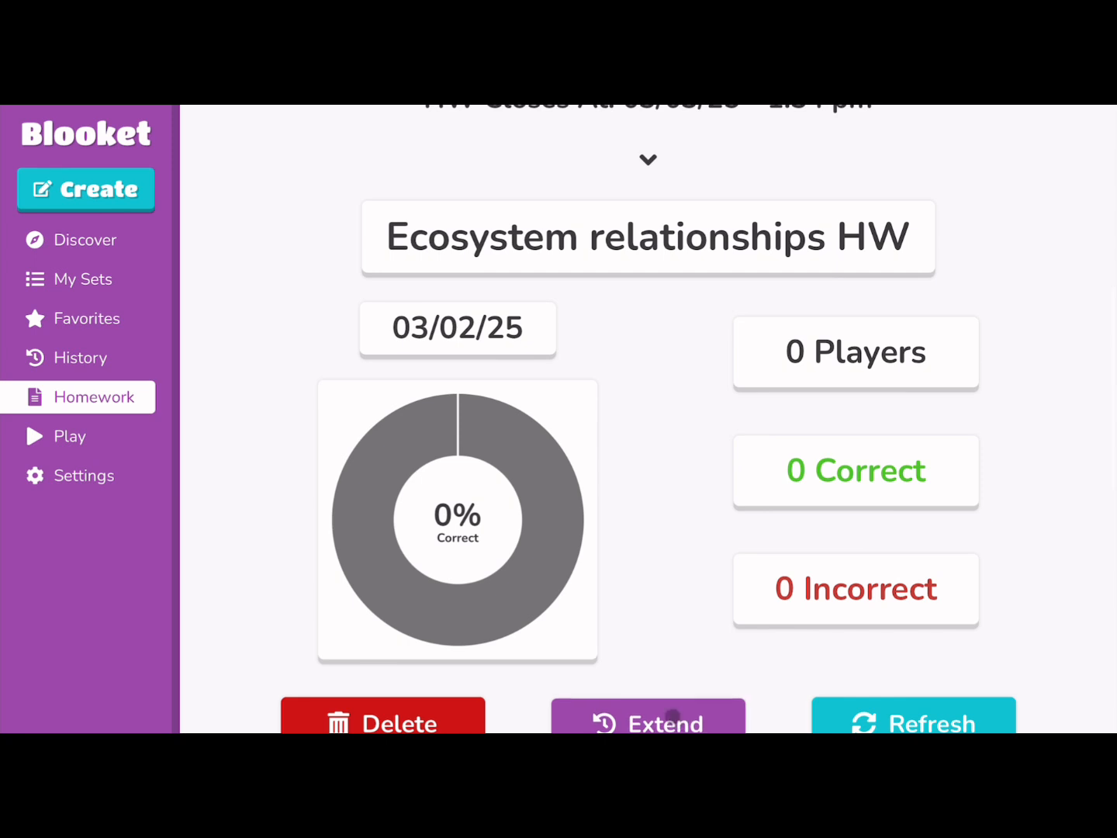
pyautogui.scroll(8, 617, 476)
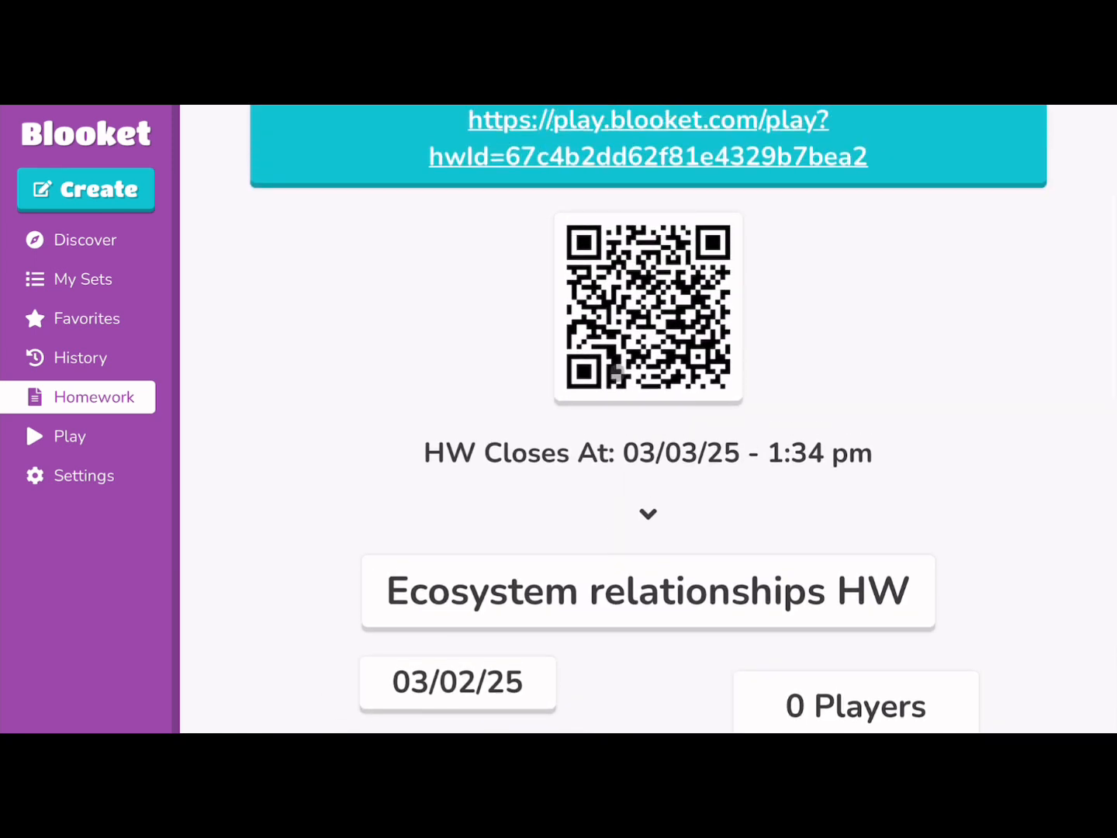
pyautogui.scroll(3, 617, 371)
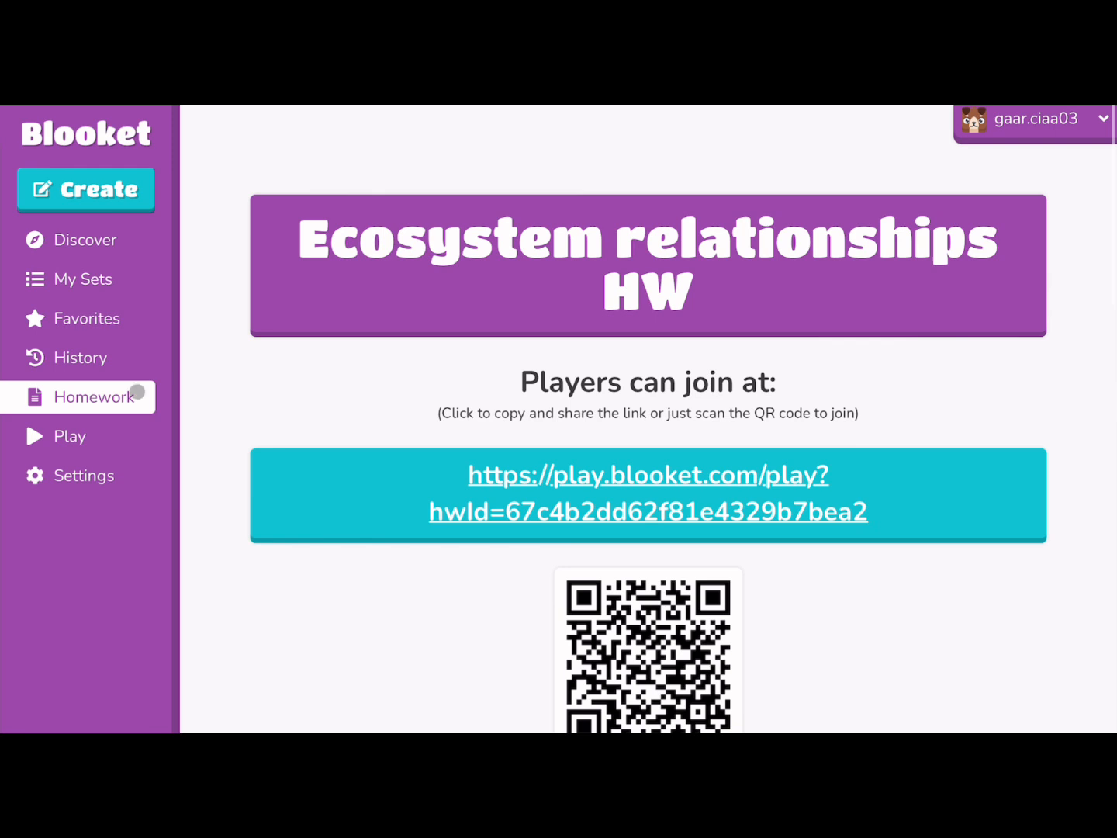
# - View the favorite sets, the history of hosted games and the list of own sets
pyautogui.click(86, 318)
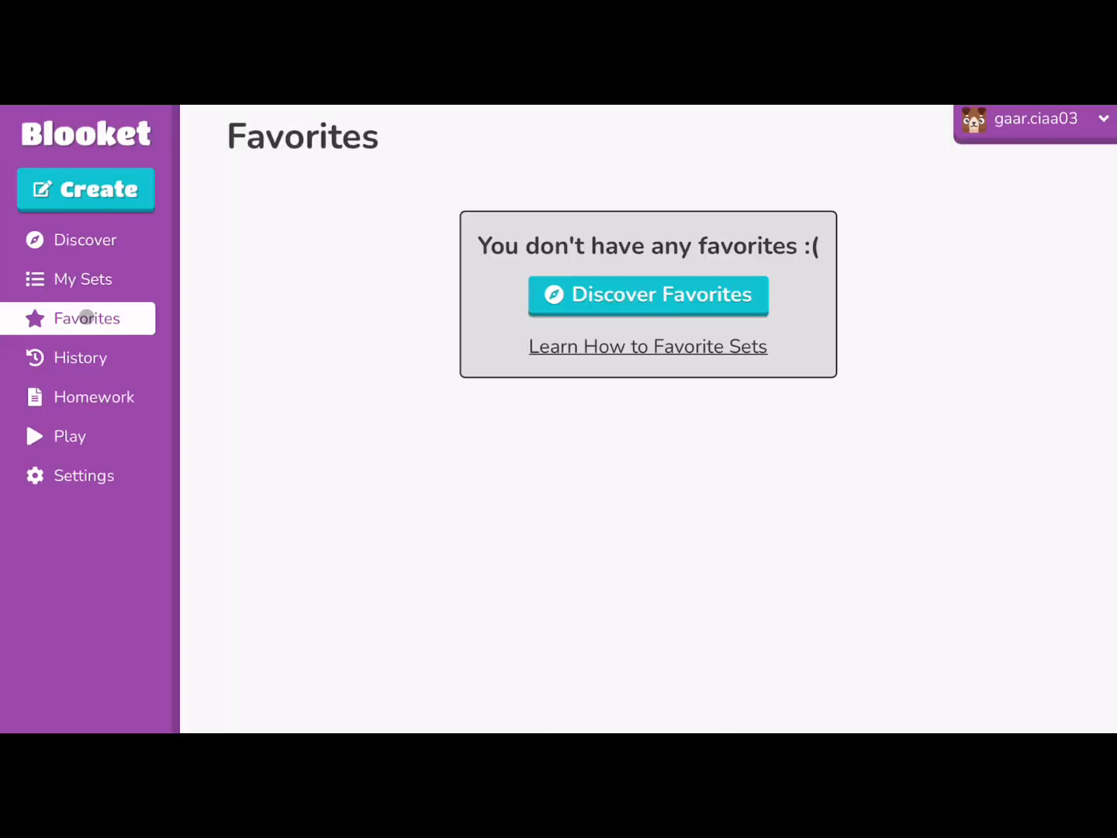
pyautogui.click(134, 358)
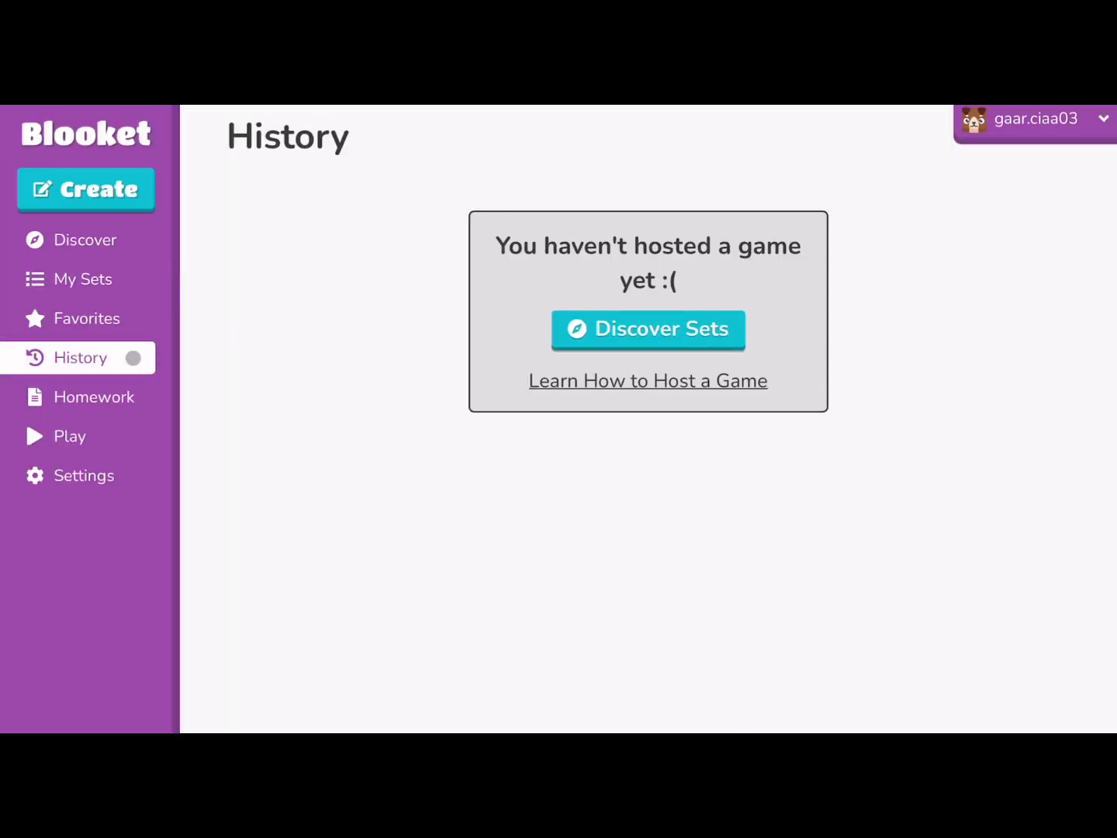
pyautogui.click(86, 279)
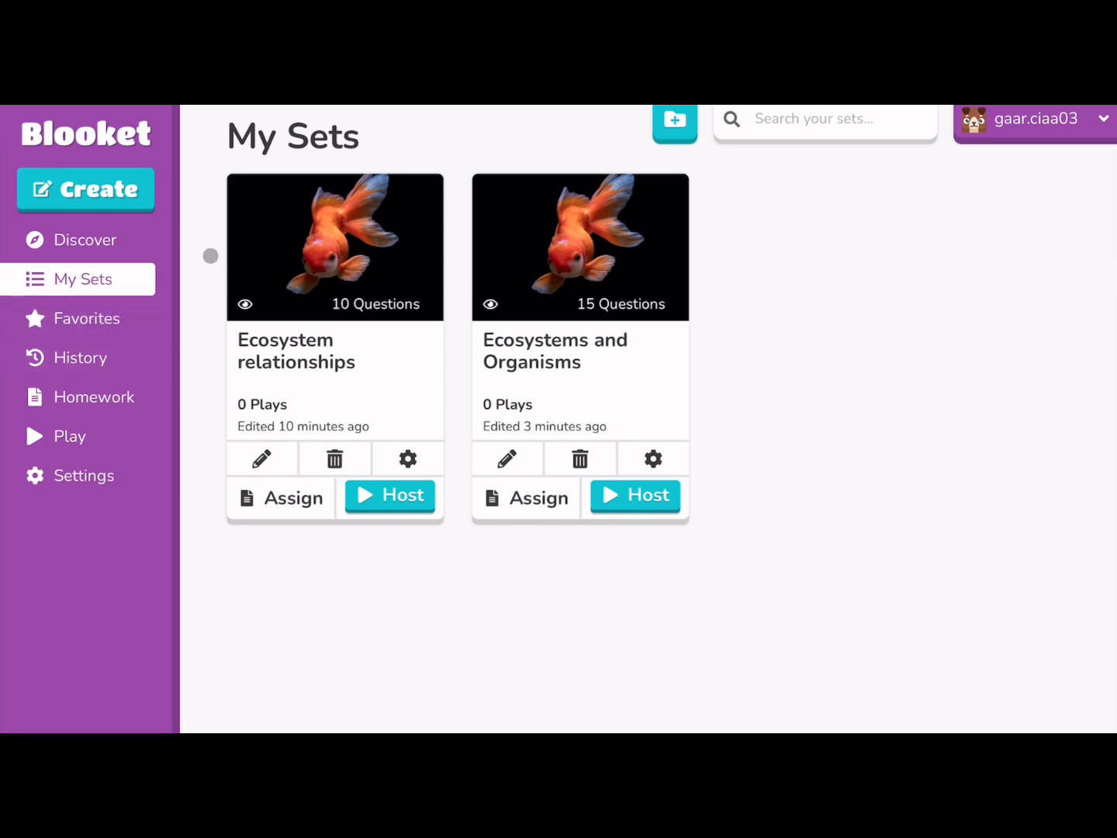
# - Browse the Discover page's featured sets, Blooket Curriculum subjects and Popular Picks
pyautogui.click(87, 240)
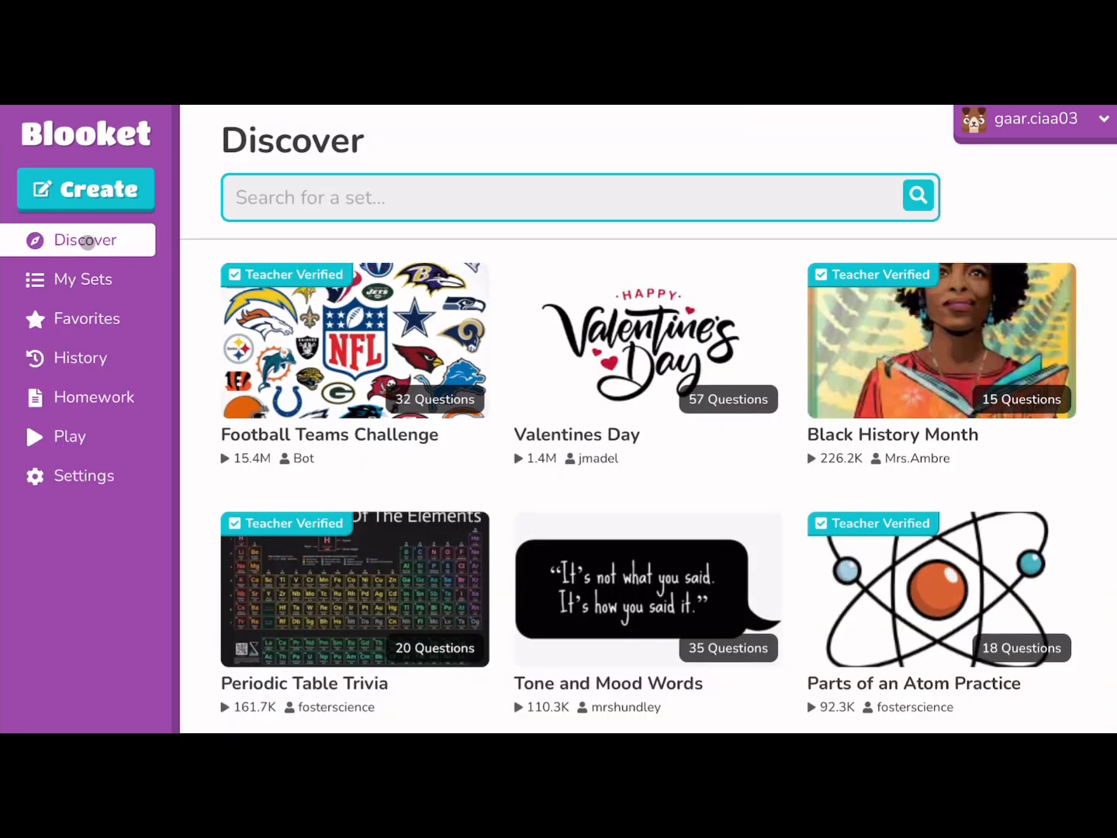
pyautogui.scroll(-7, 296, 511)
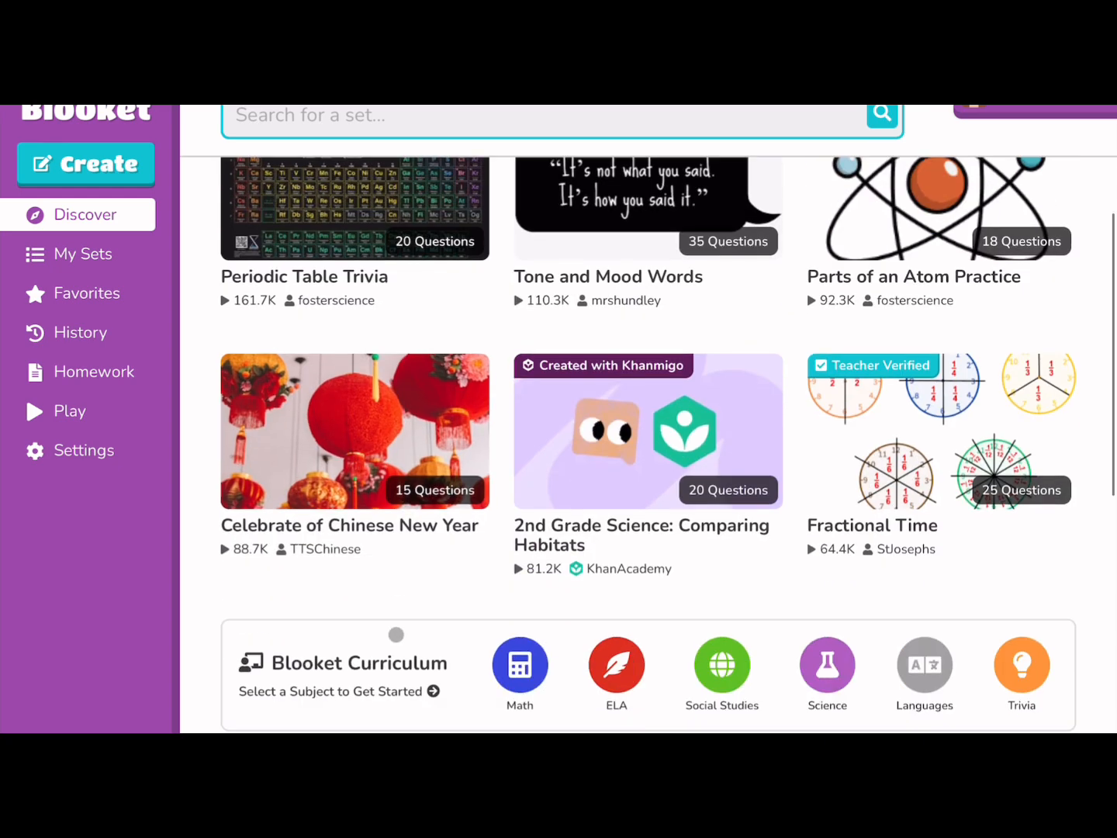
pyautogui.scroll(-4, 395, 633)
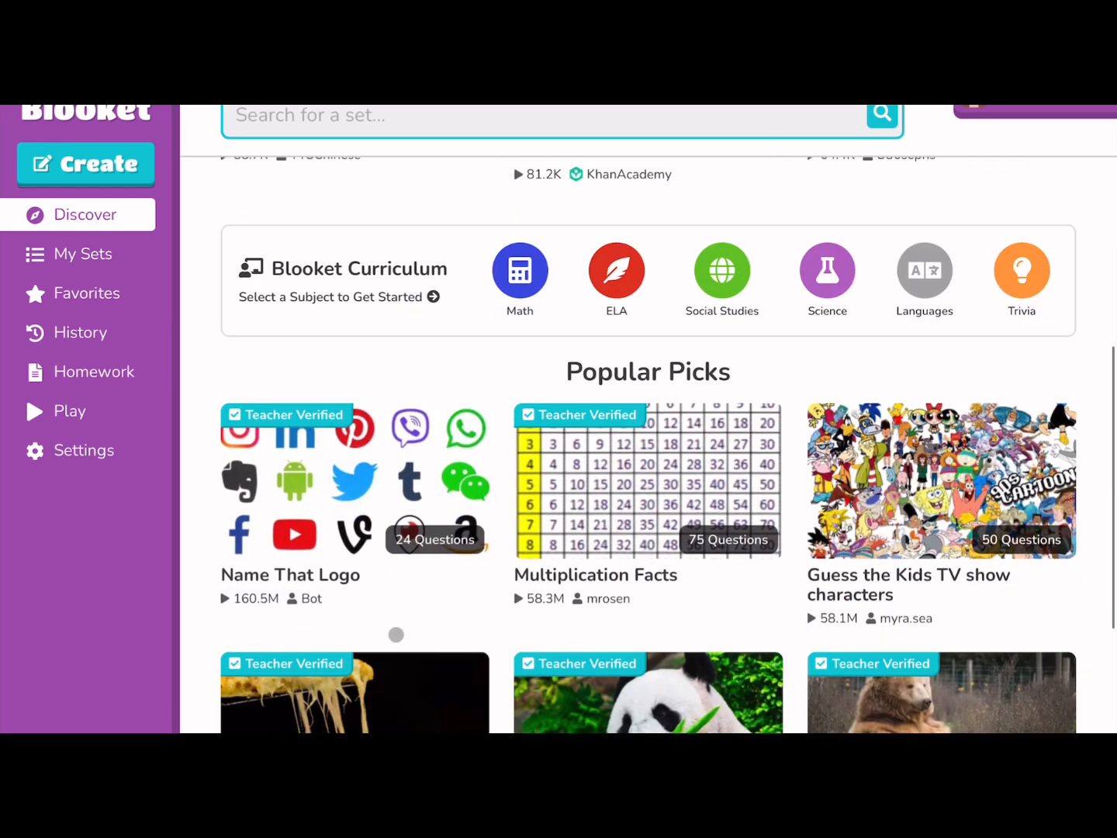
pyautogui.scroll(-1, 458, 630)
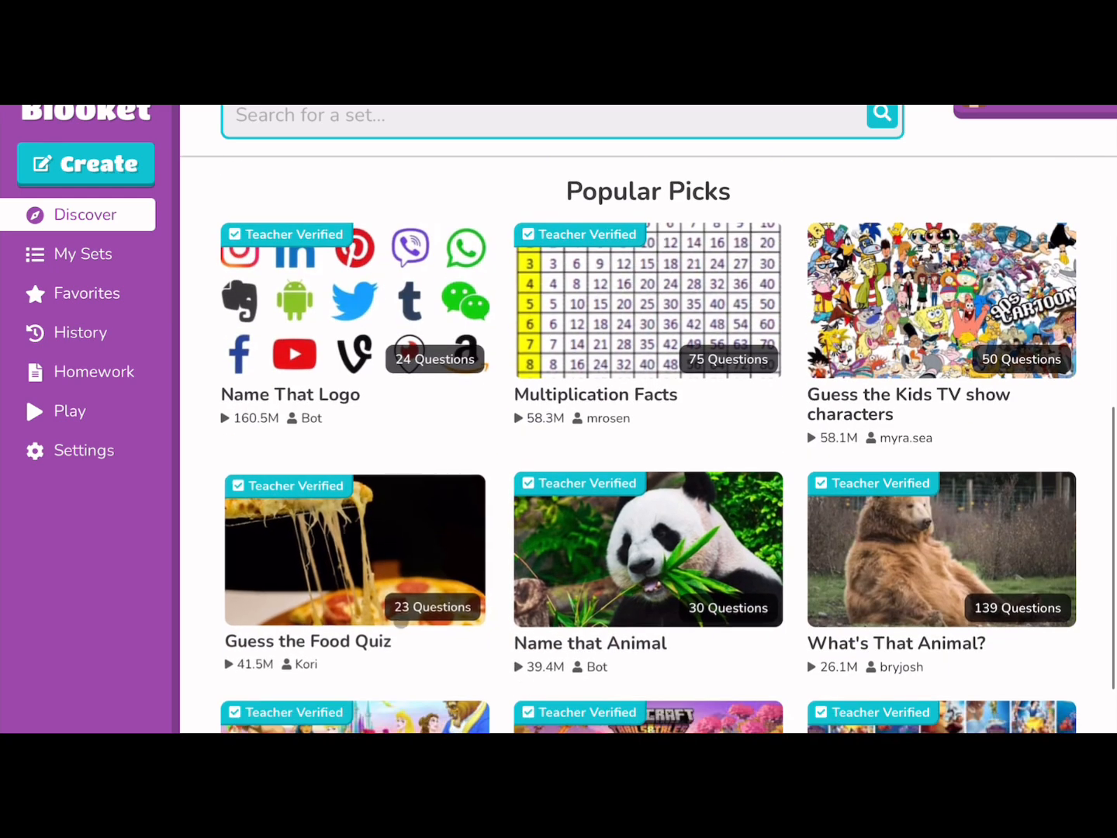
pyautogui.scroll(-2, 526, 685)
pyautogui.scroll(-3, 372, 517)
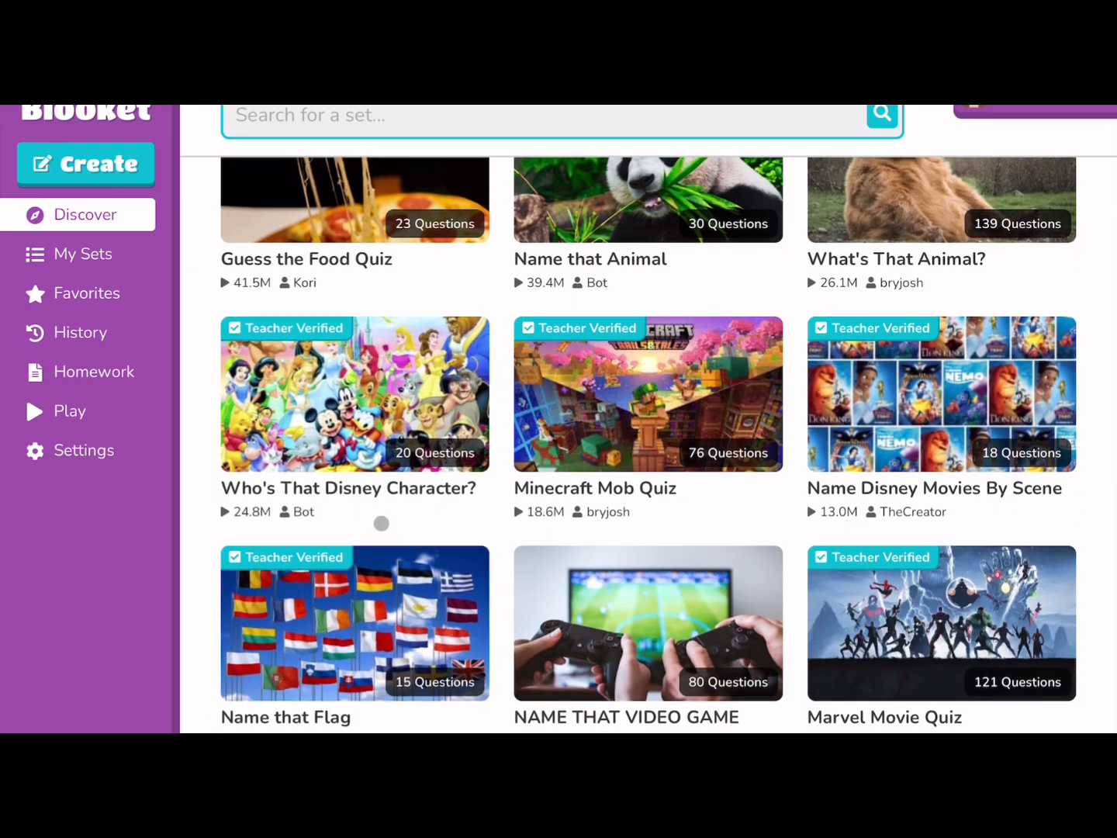
pyautogui.scroll(-2, 381, 523)
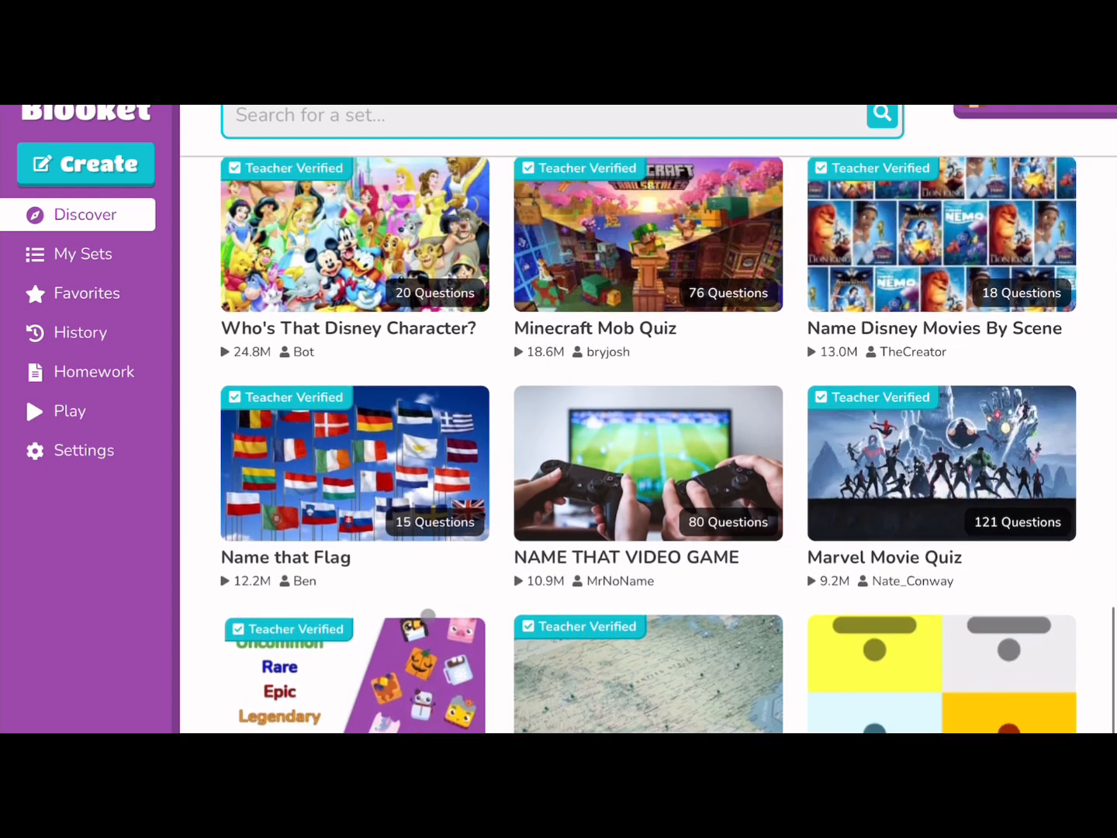
pyautogui.scroll(10, 428, 614)
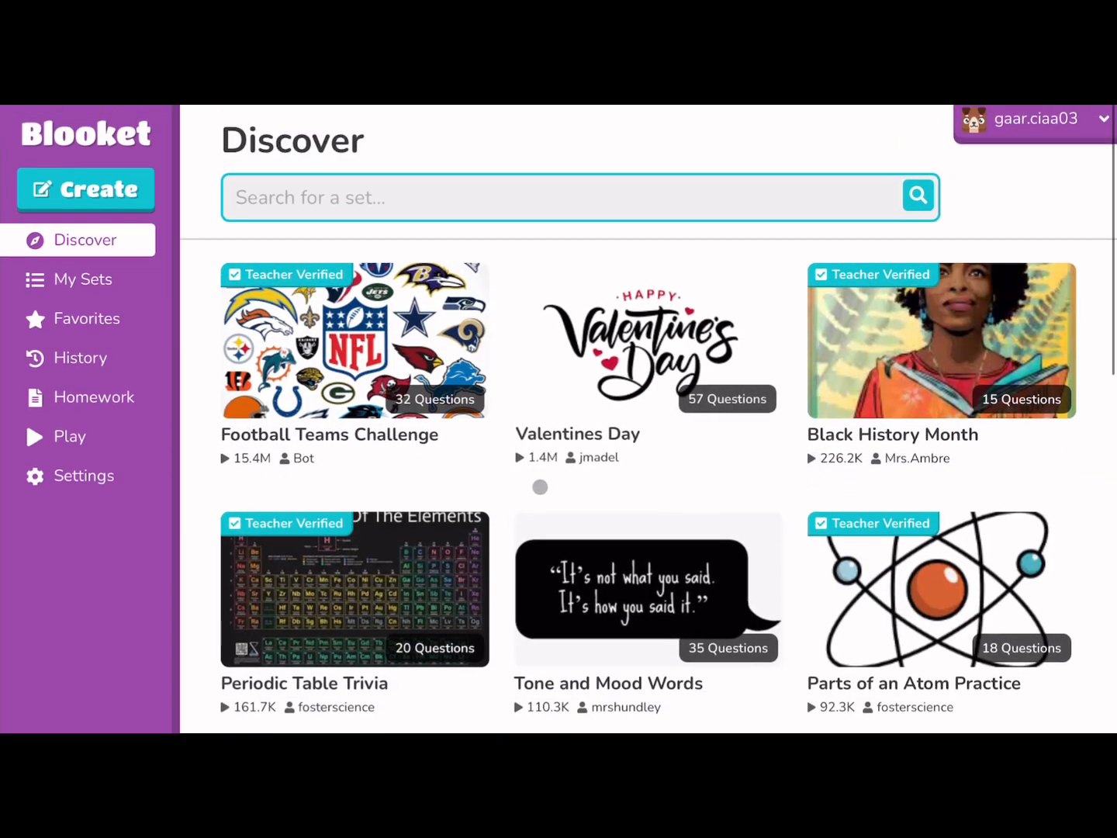